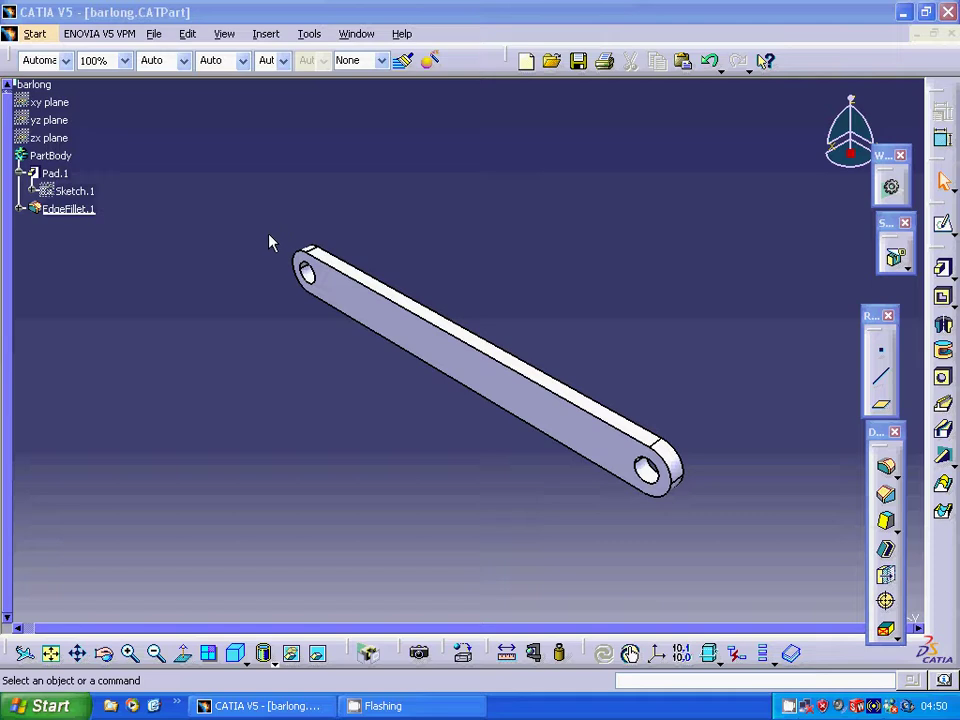
Open Sketch.1 of the barlong part to examine its dimensions, and exit the sketch without changes.
right_click(66, 192)
mouse_move(124, 564)
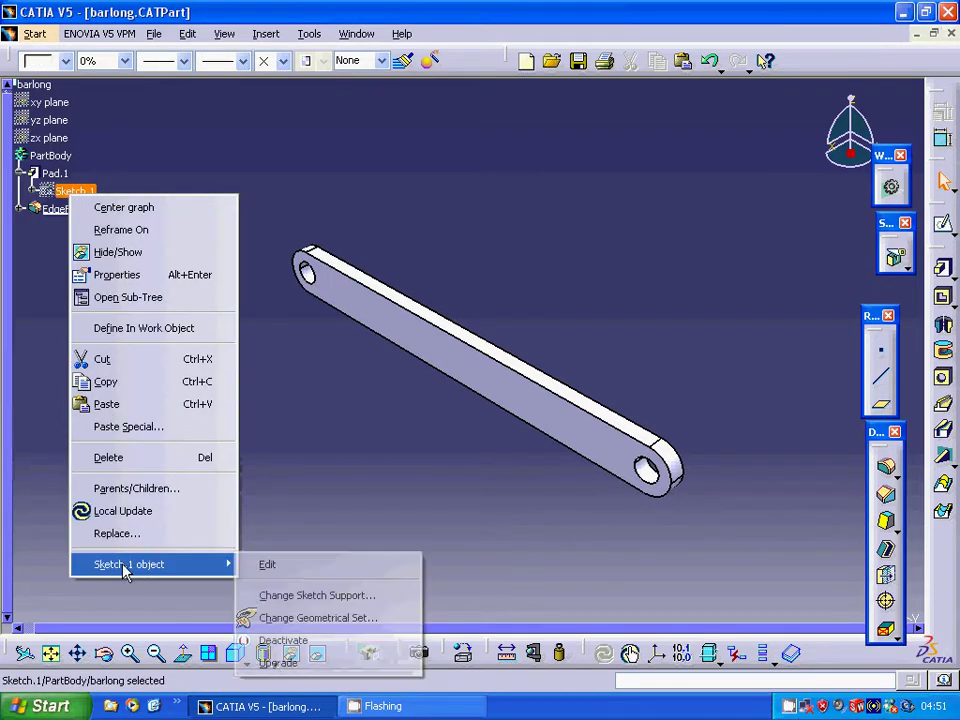
left_click(253, 564)
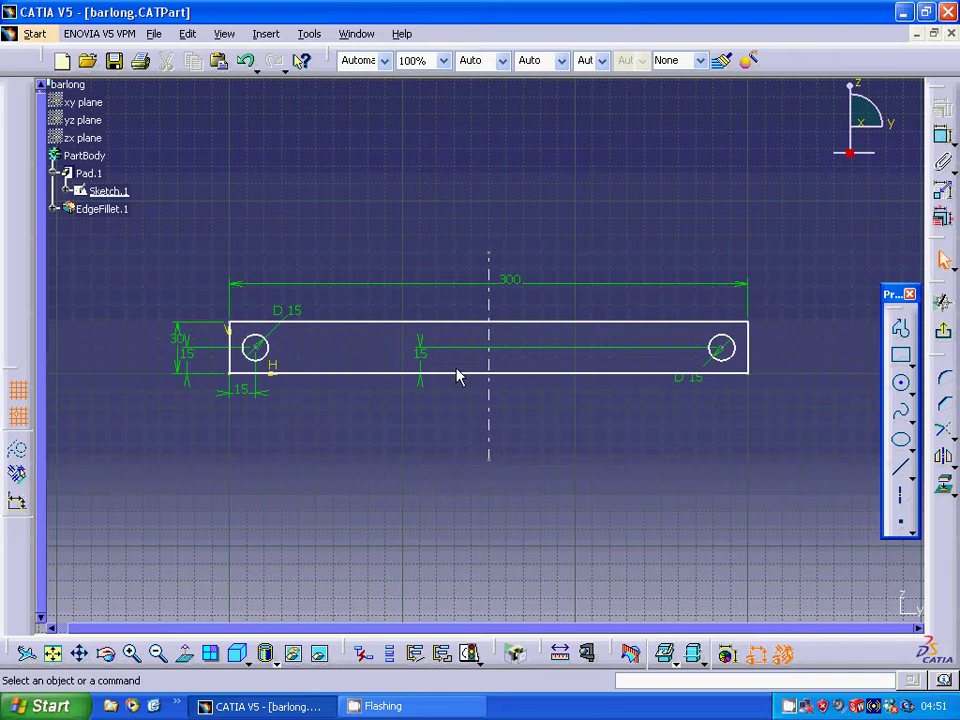
left_click(942, 332)
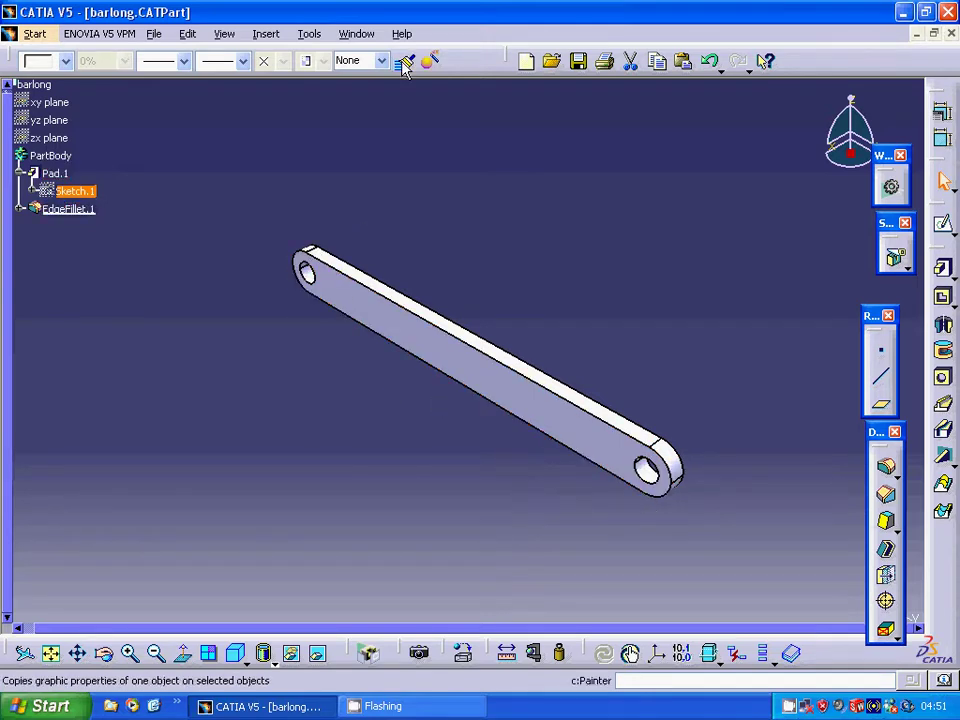
Switch to barshort.CATPart, open its Sketch.1 to examine the dimensions, and exit the sketch.
left_click(352, 36)
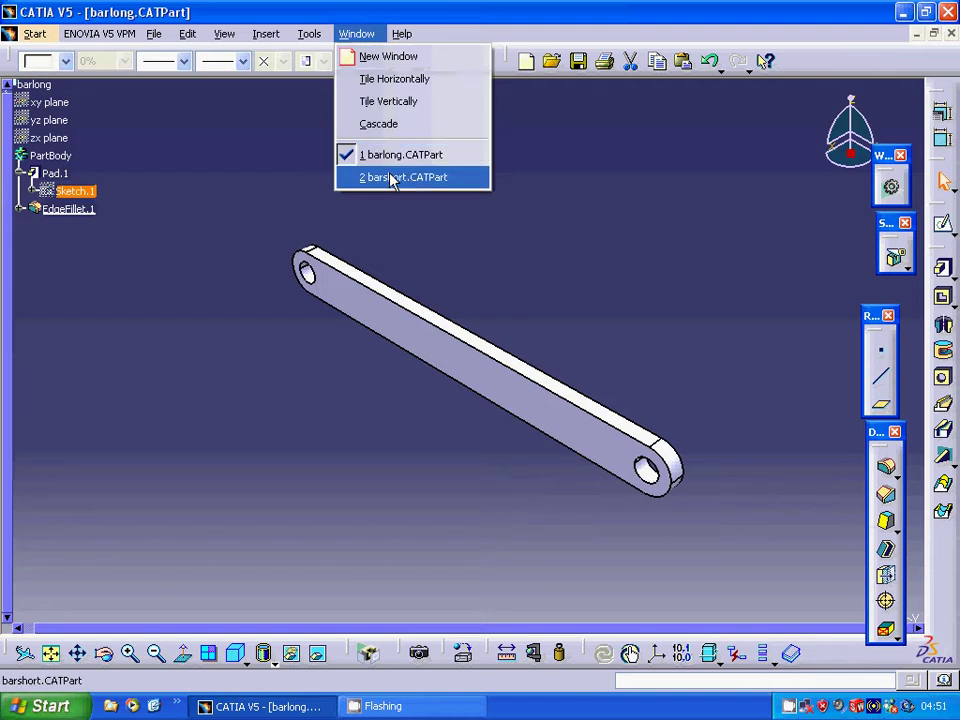
left_click(388, 177)
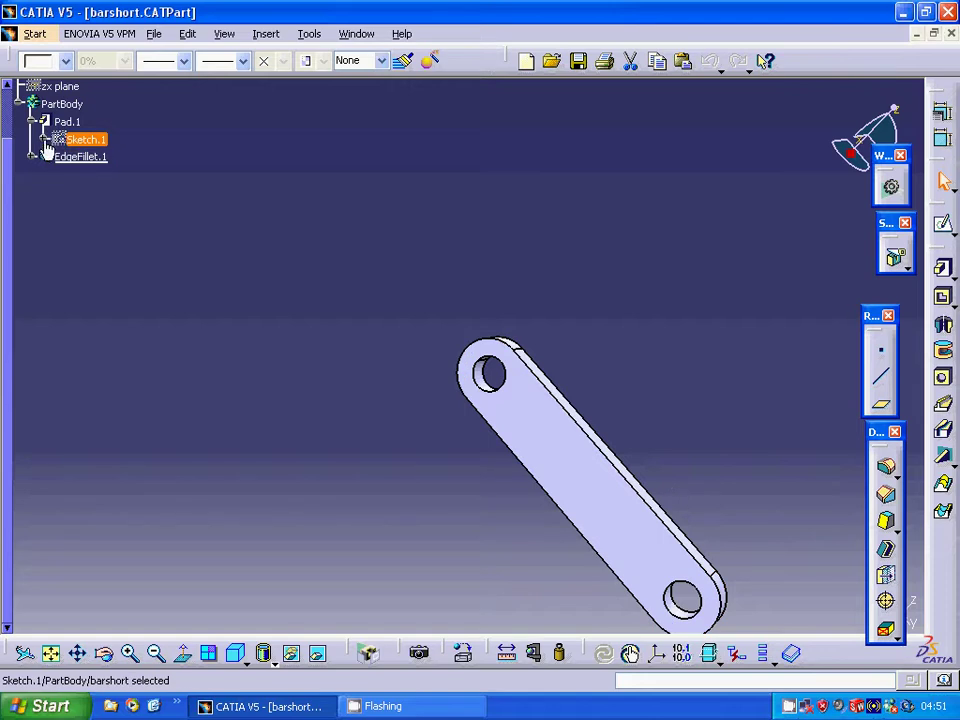
right_click(93, 142)
mouse_move(229, 510)
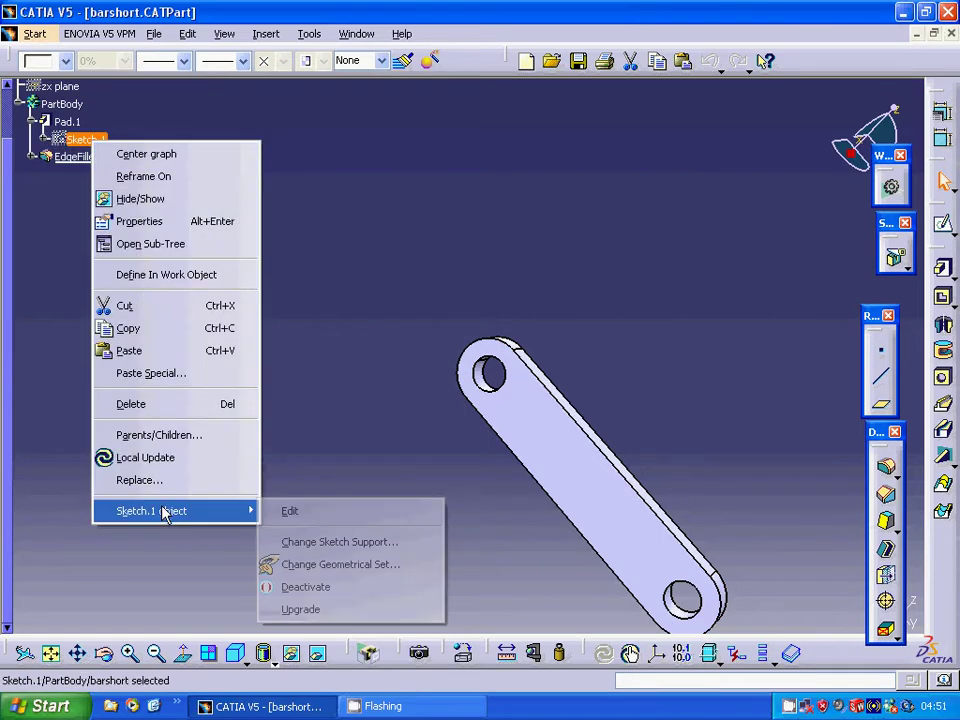
left_click(289, 513)
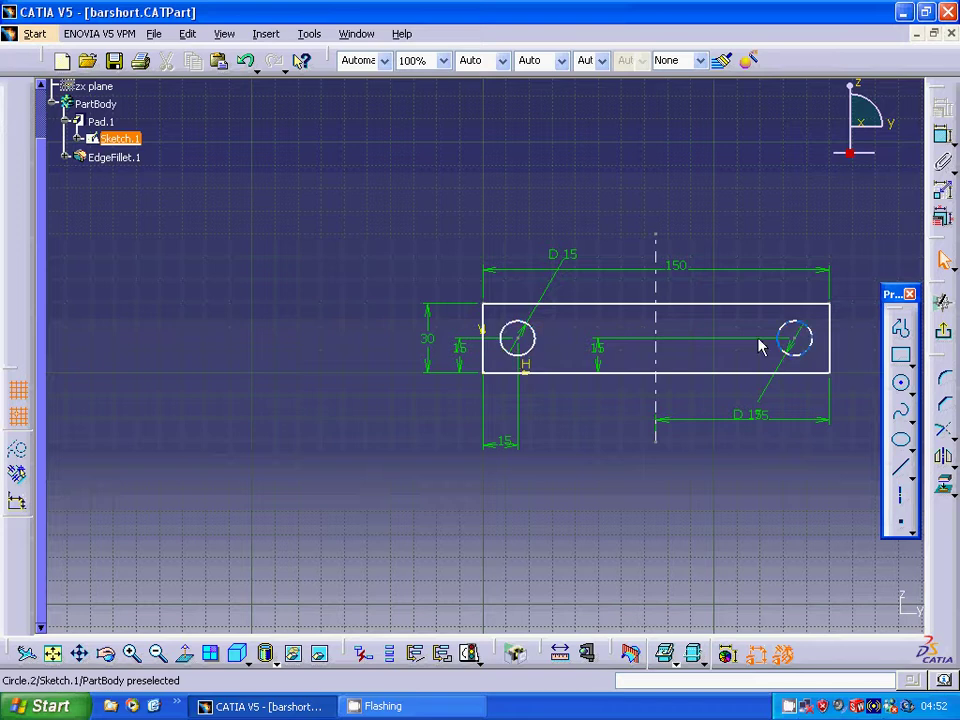
left_click(945, 336)
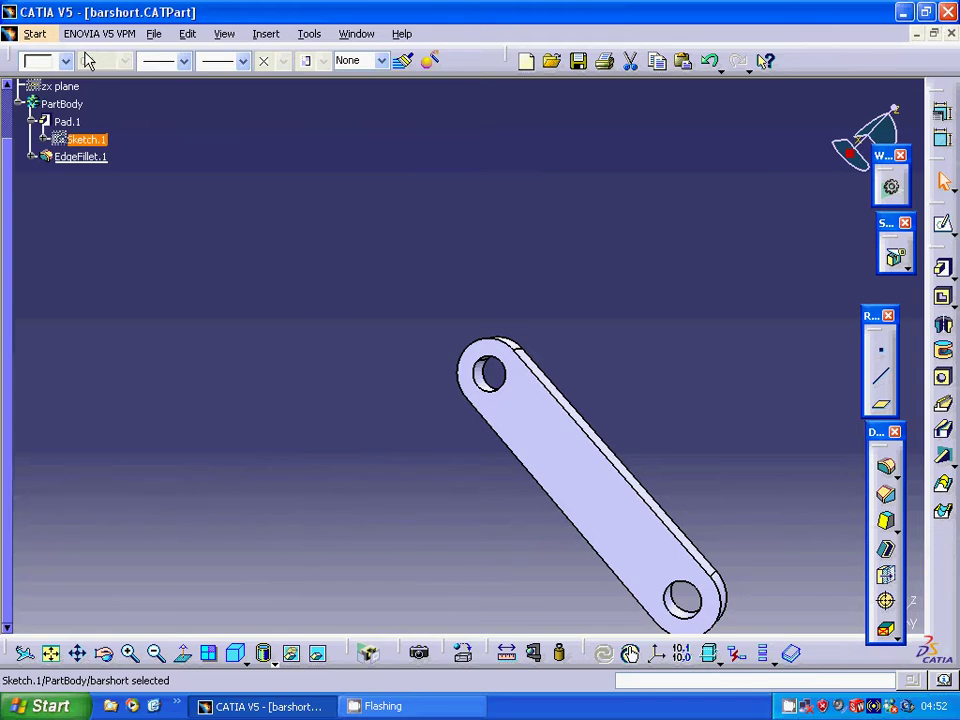
Create a new empty product in the Assembly Design workbench.
left_click(36, 34)
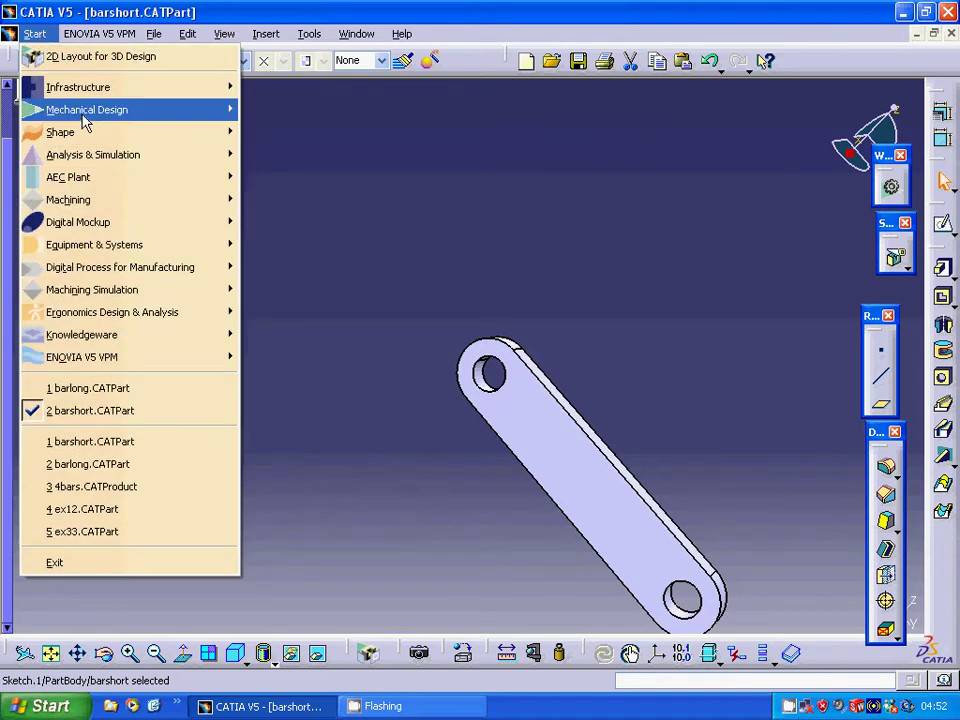
mouse_move(82, 110)
left_click(278, 138)
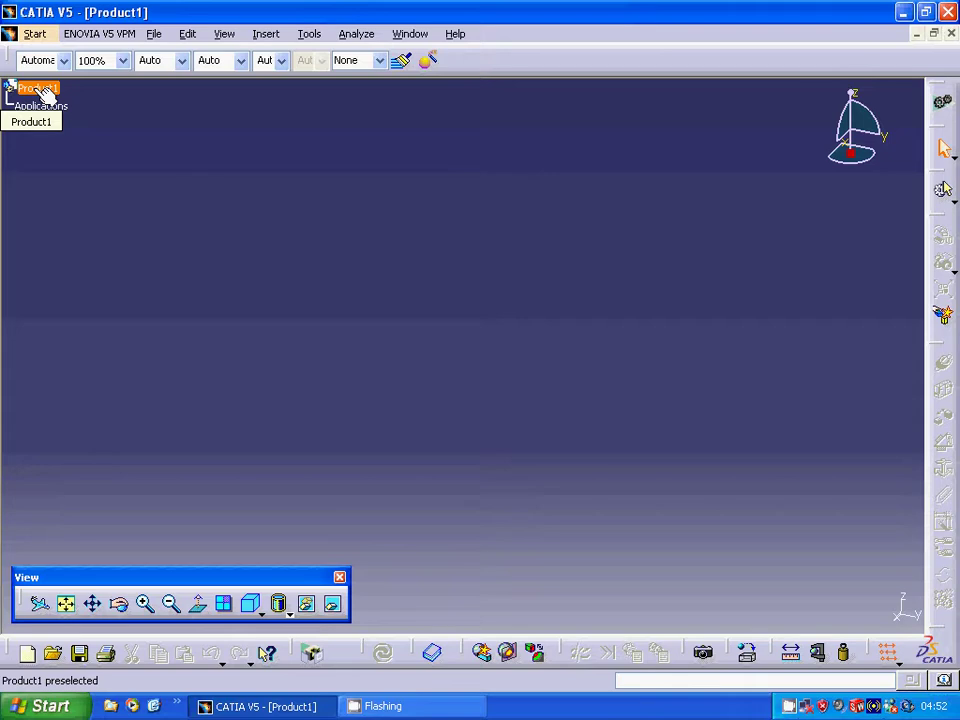
Insert barlong.CATPart from the animation folder into Product1 as an existing component and dismiss the incident report.
right_click(44, 94)
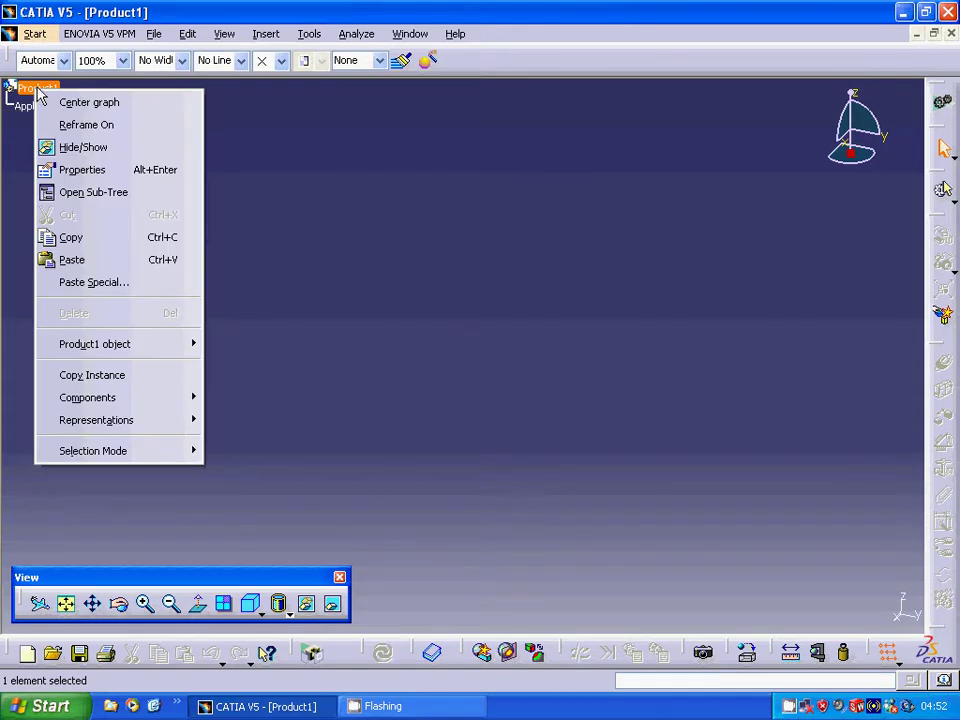
mouse_move(60, 405)
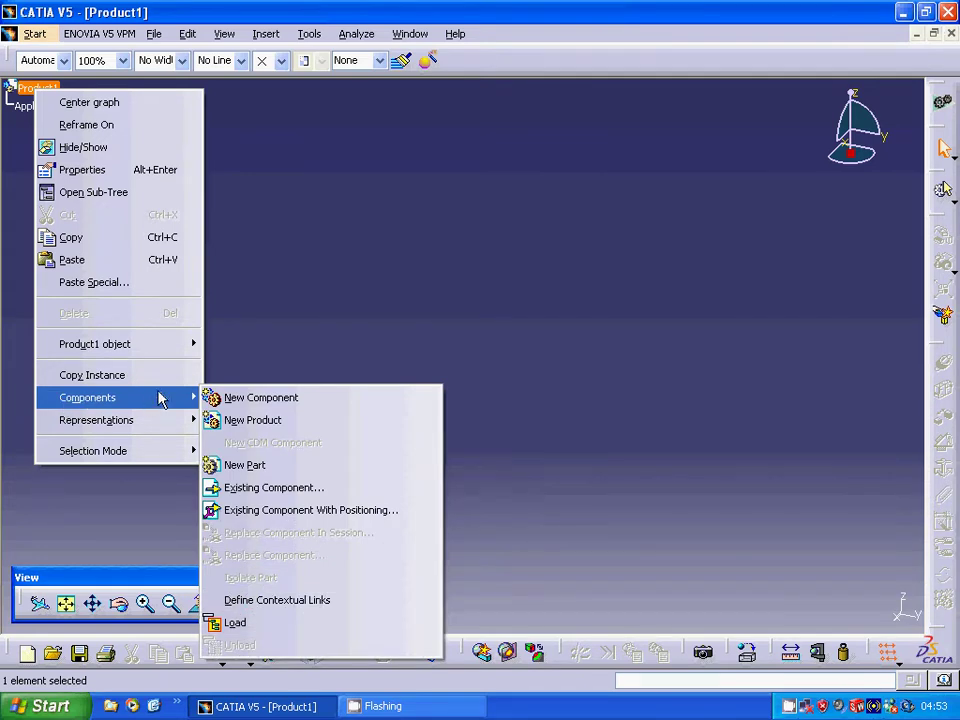
left_click(255, 487)
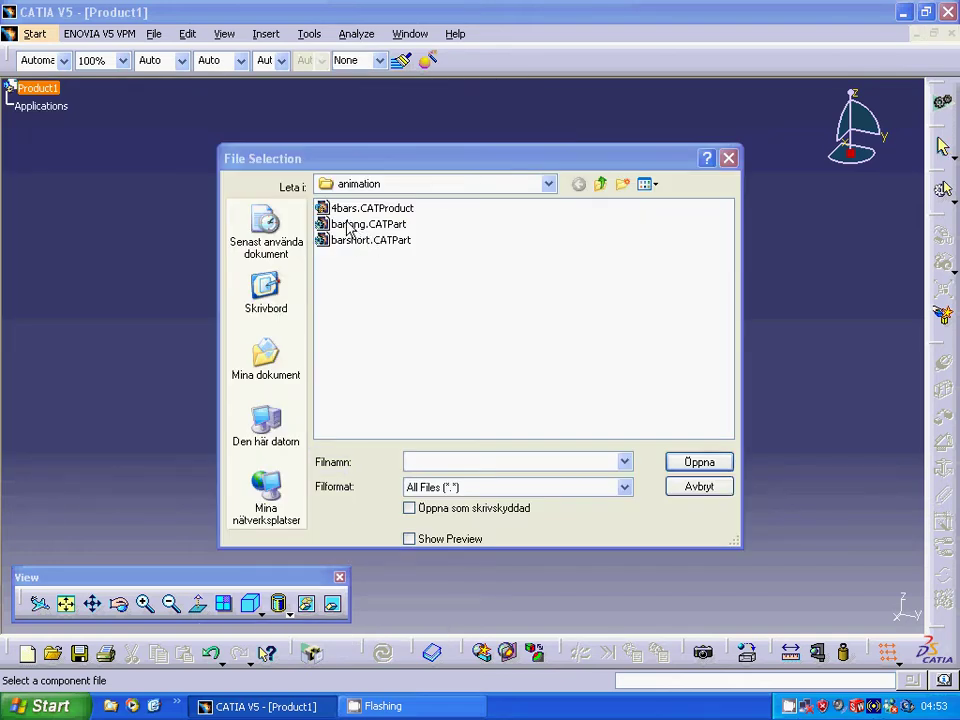
left_click(352, 224)
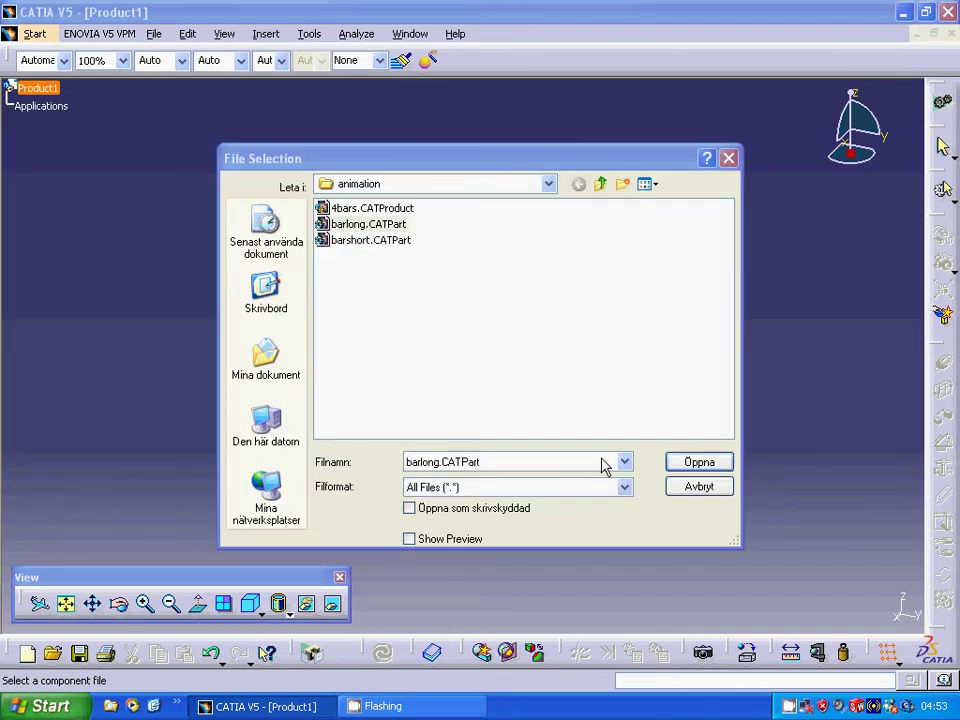
left_click(698, 463)
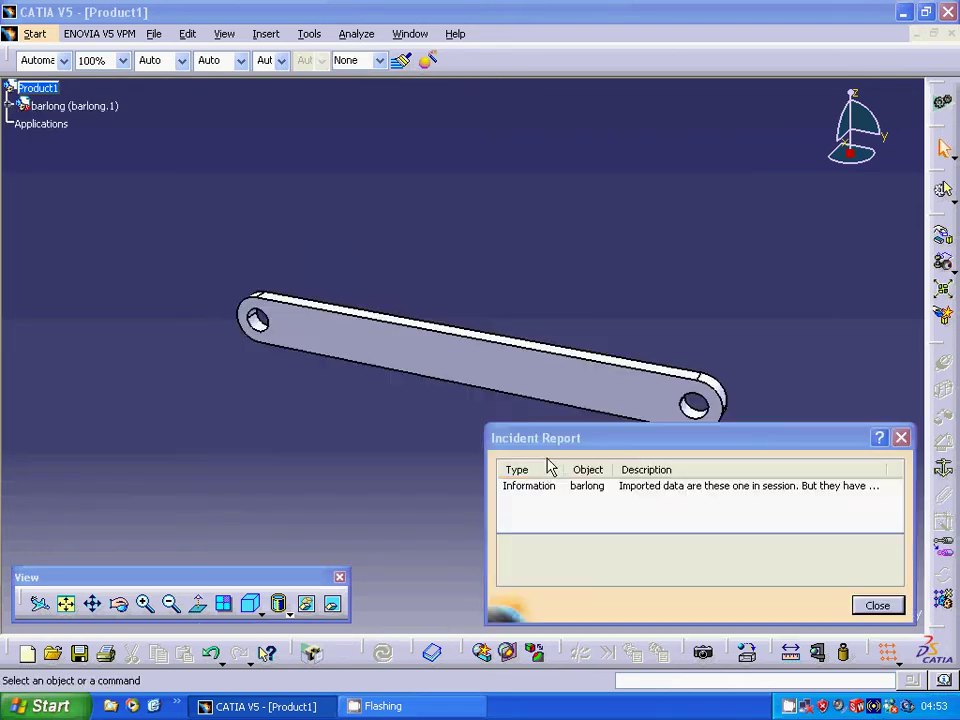
left_click(876, 607)
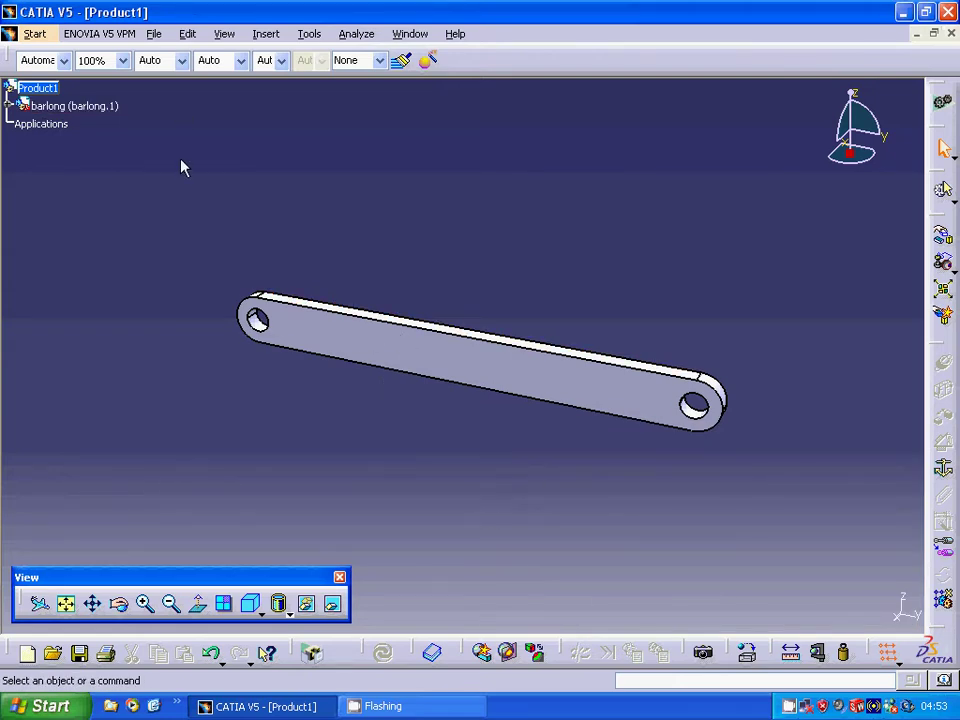
Add barshort.CATPart to Product1 as an existing component and dismiss the incident report.
right_click(40, 90)
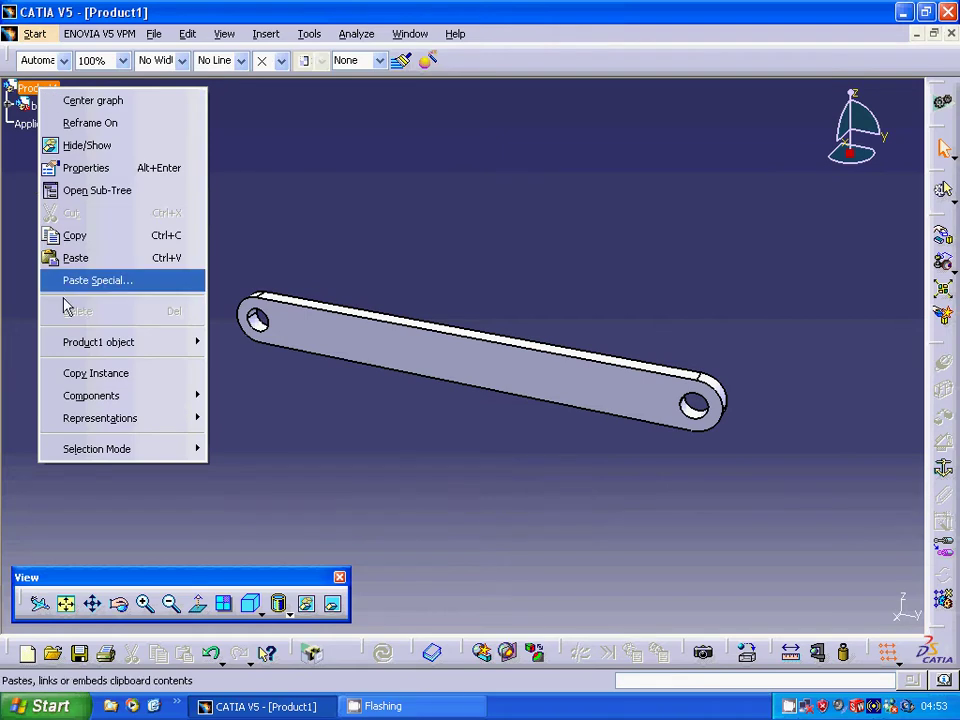
mouse_move(101, 403)
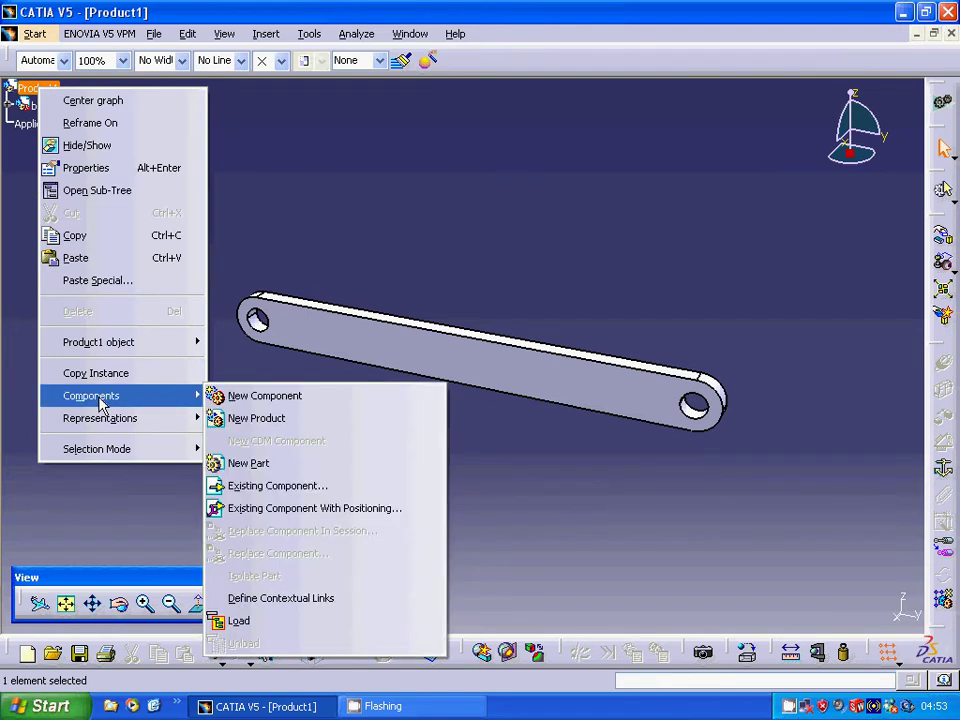
left_click(290, 486)
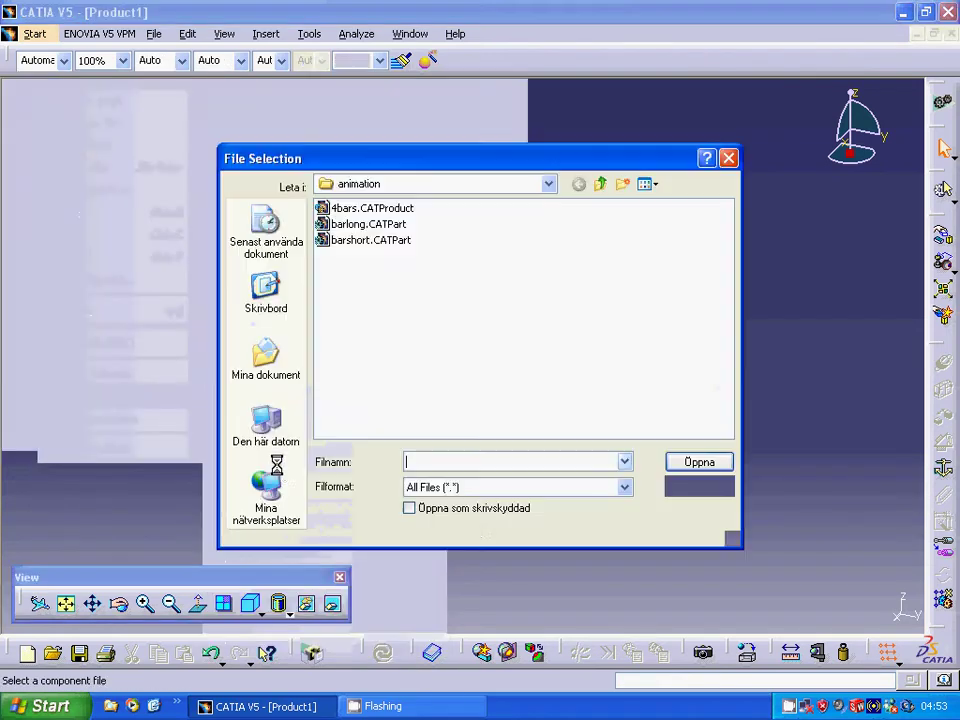
left_click(350, 245)
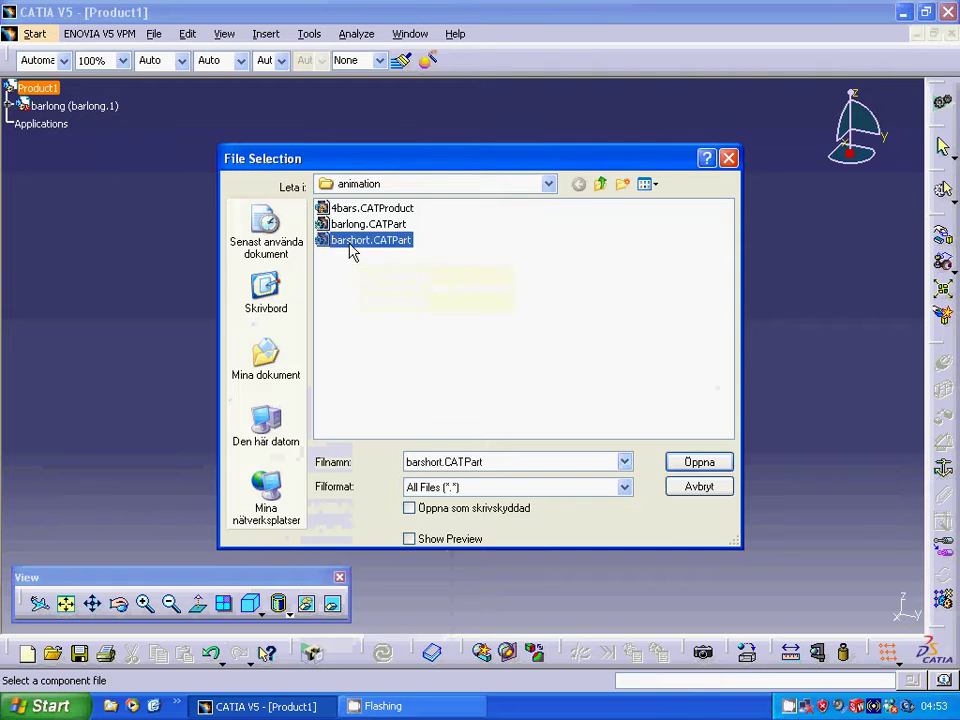
left_click(690, 466)
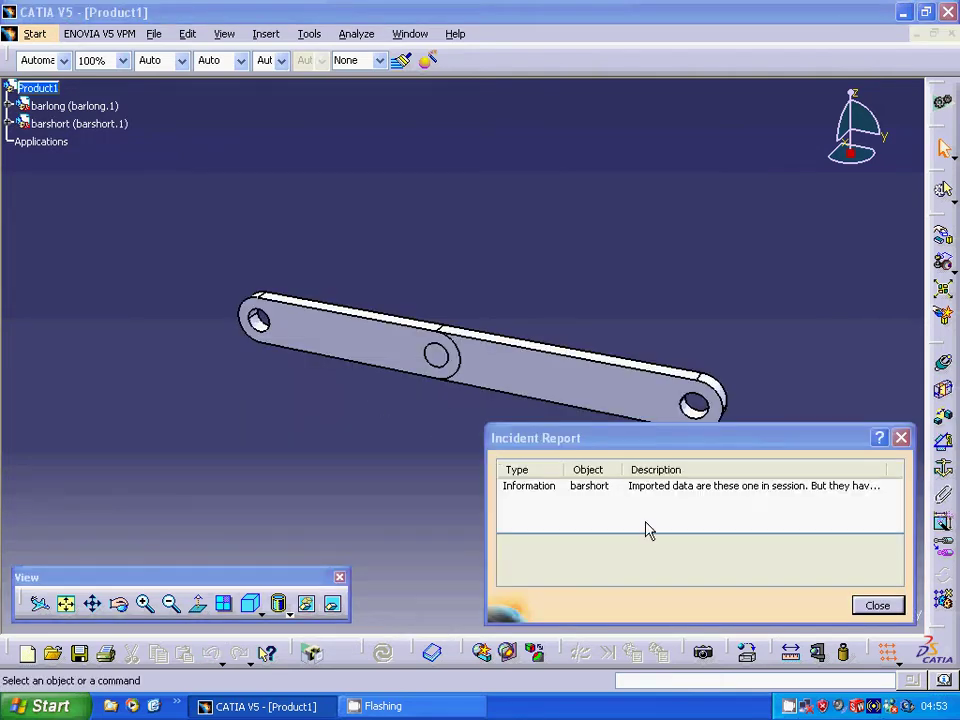
left_click(877, 605)
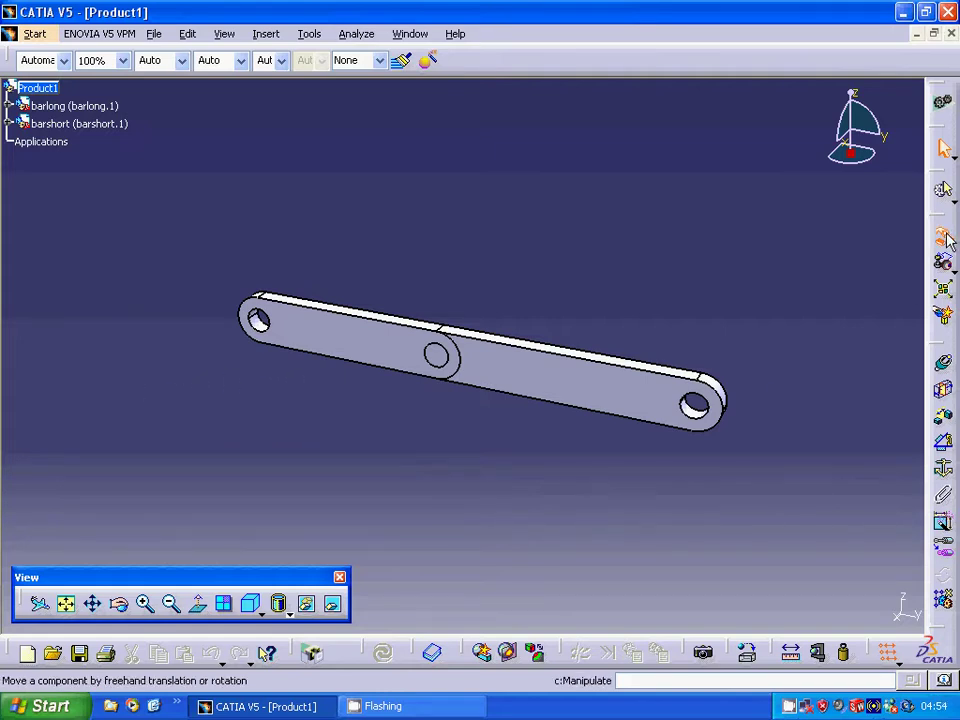
Move the short bar along the X axis with the Manipulation tool so it sits in front of the long bar.
left_click(944, 238)
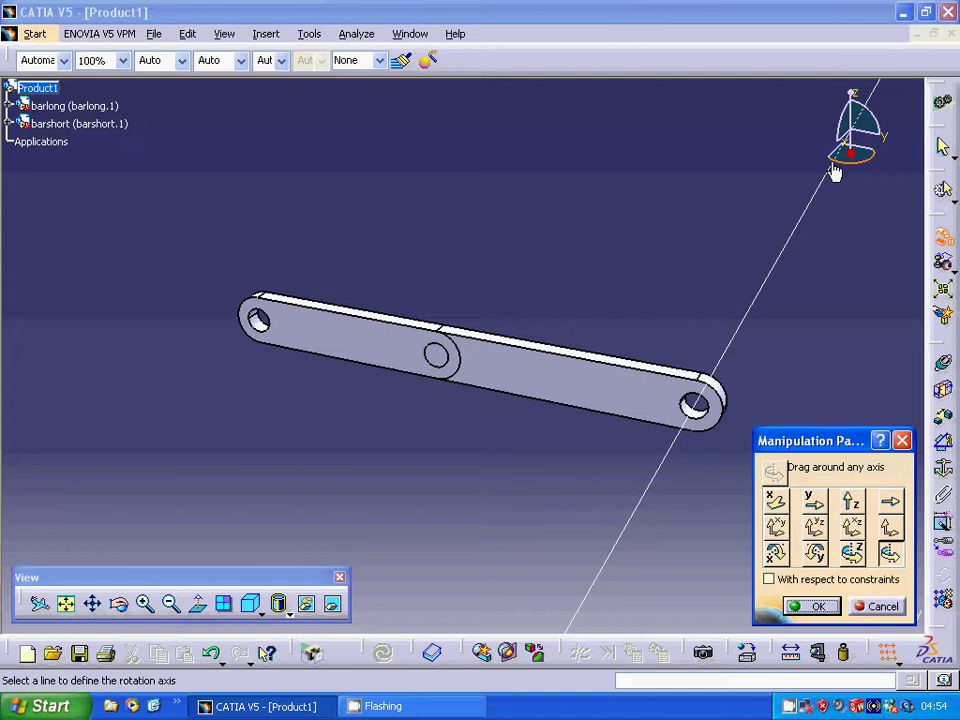
left_click(776, 505)
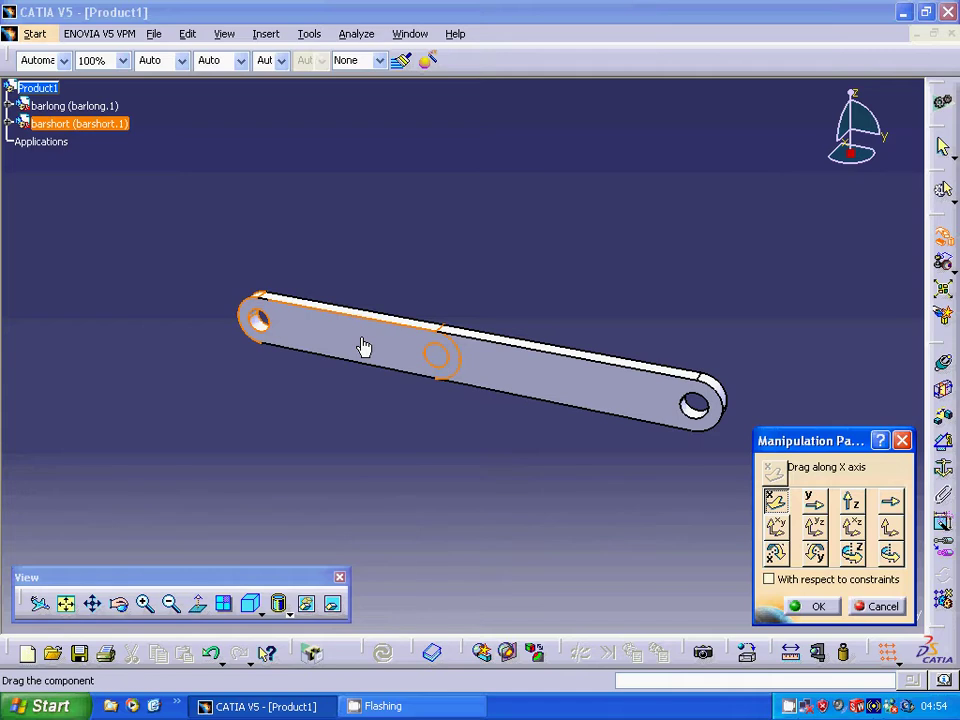
left_click_drag(364, 347, 330, 361)
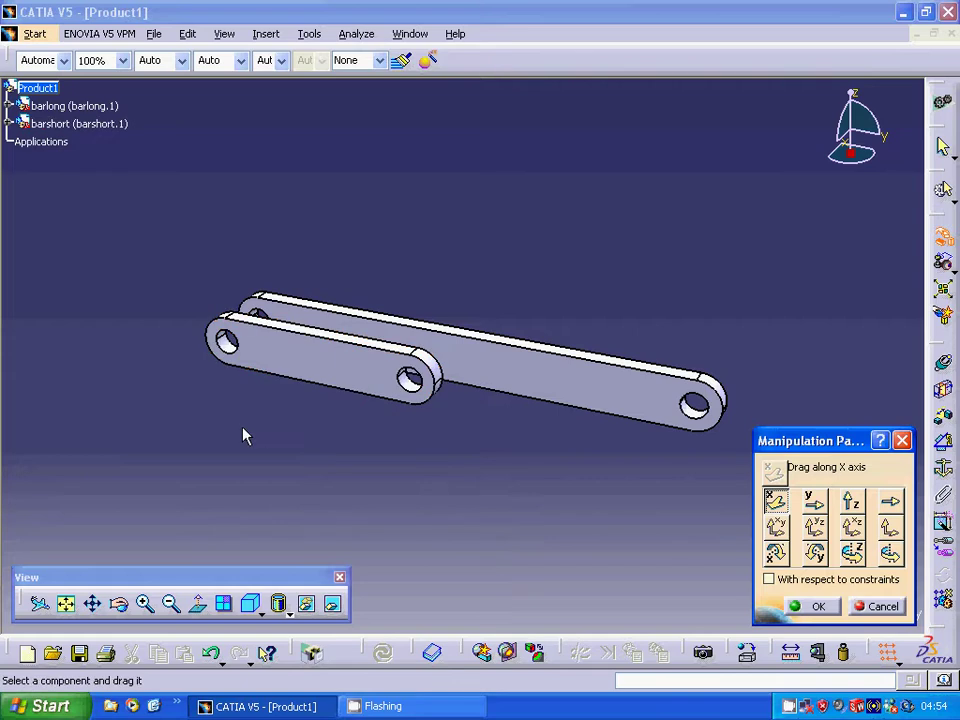
left_click(814, 606)
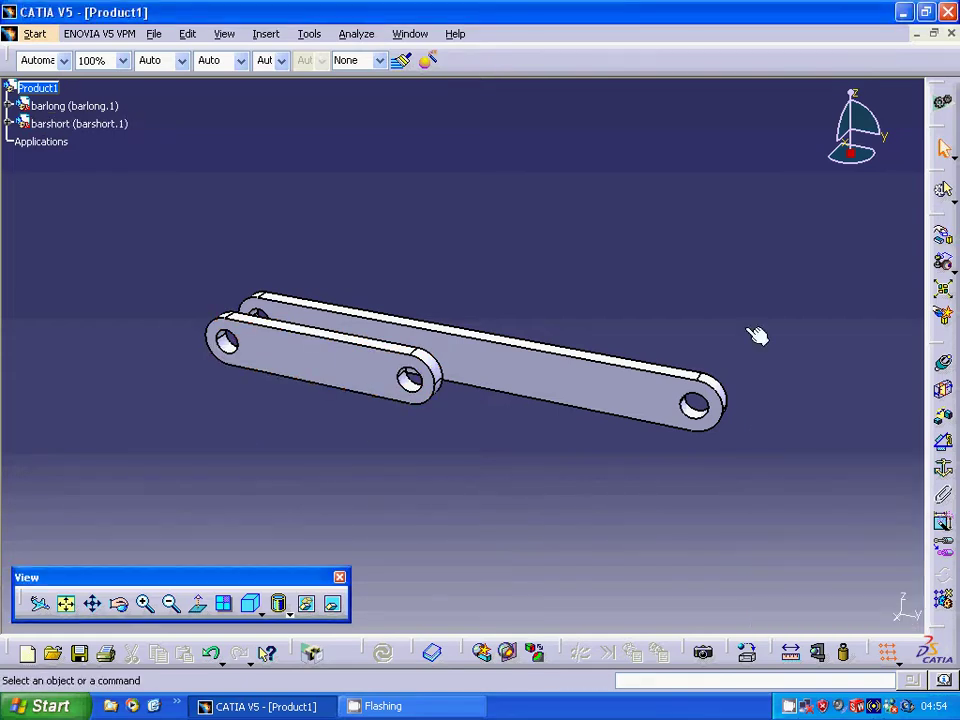
Rotate the short bar about the axis of its hole near the long bar's end until it stands upright.
left_click(944, 242)
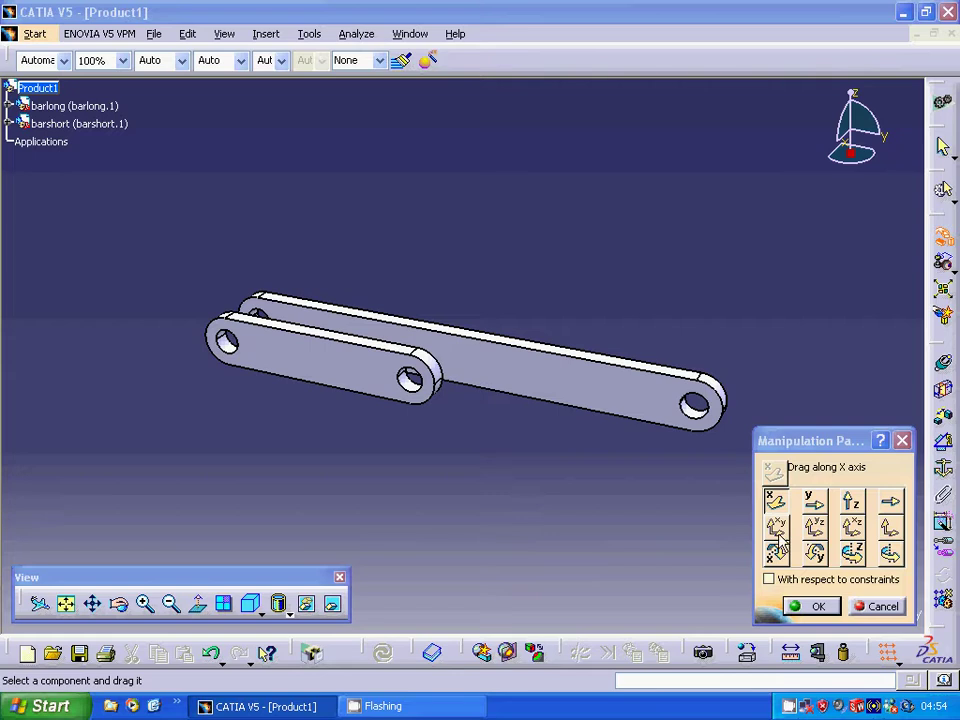
left_click(890, 555)
left_click(226, 342)
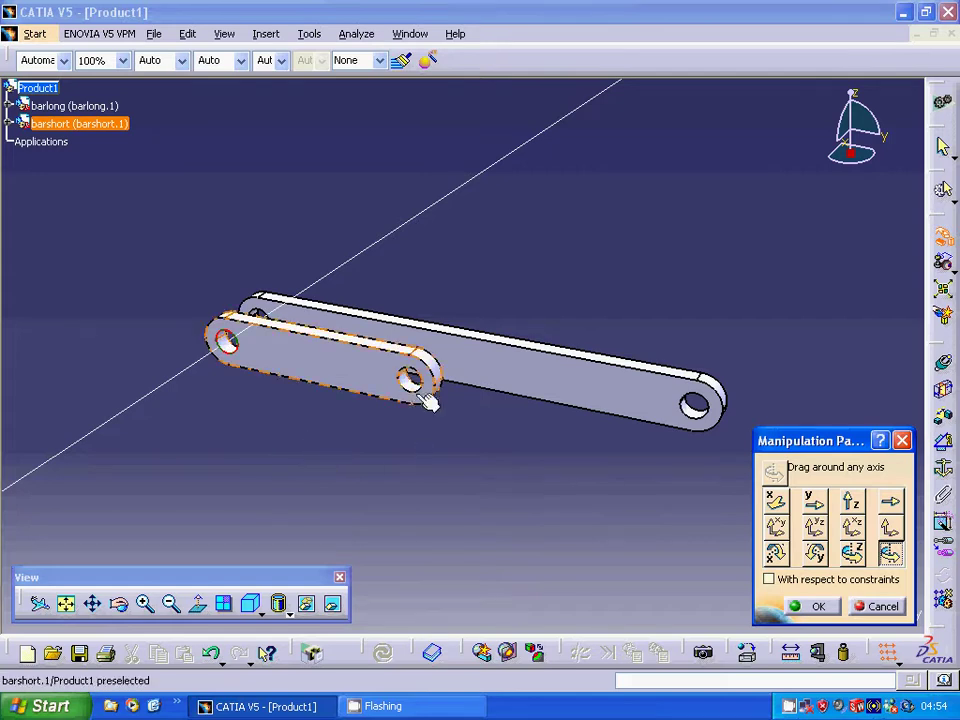
left_click_drag(366, 350, 234, 258)
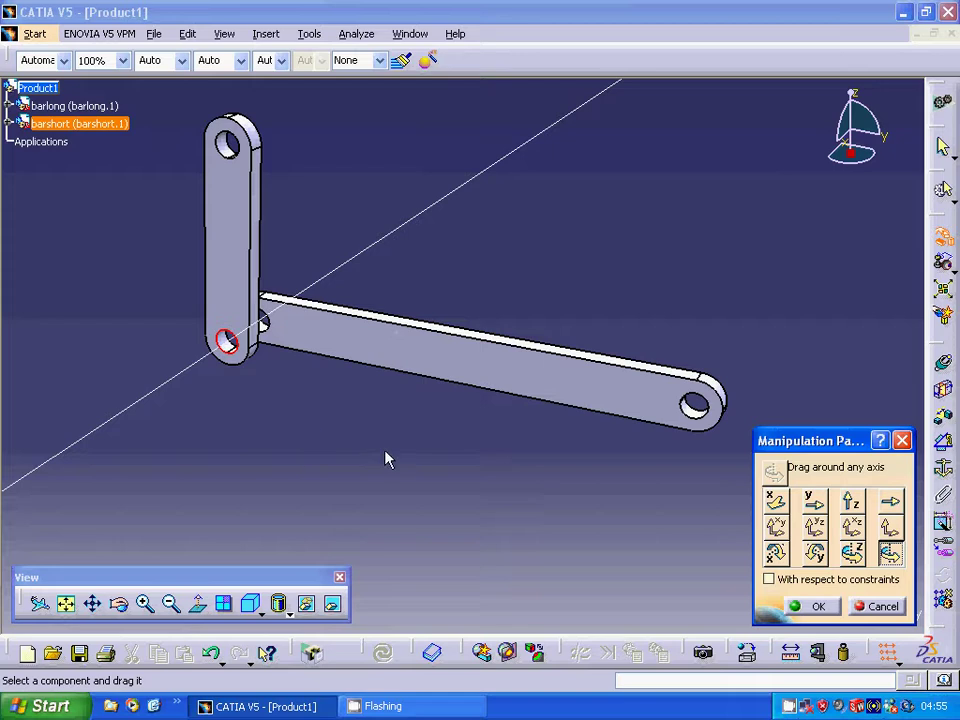
left_click(812, 606)
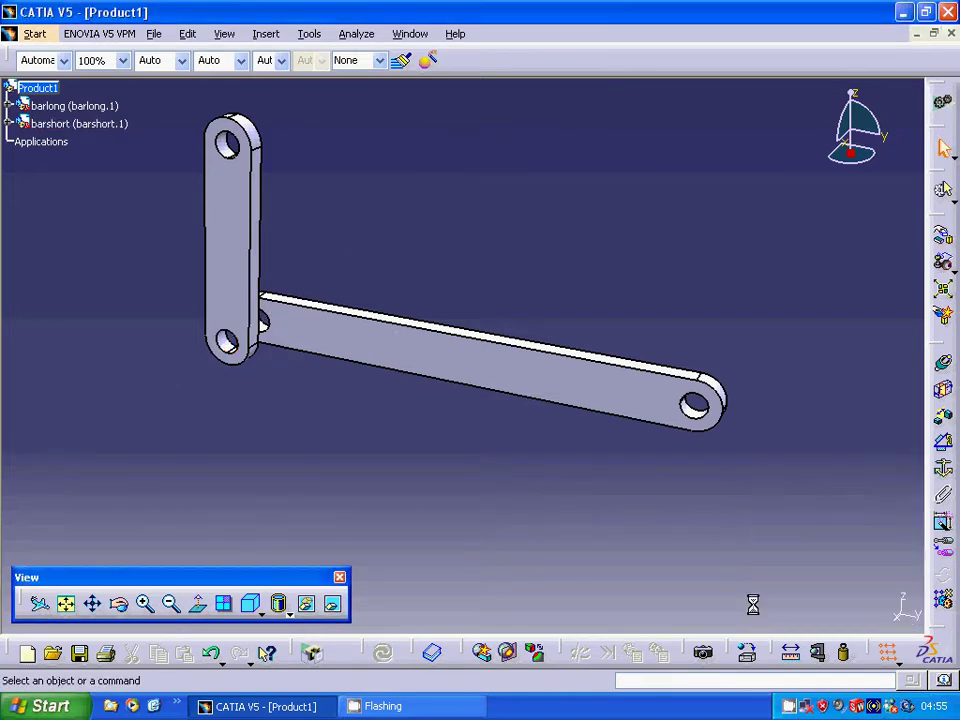
Add a coincidence constraint between the short bar's lower hole axis and the adjacent end hole axis of the long bar.
left_click(944, 372)
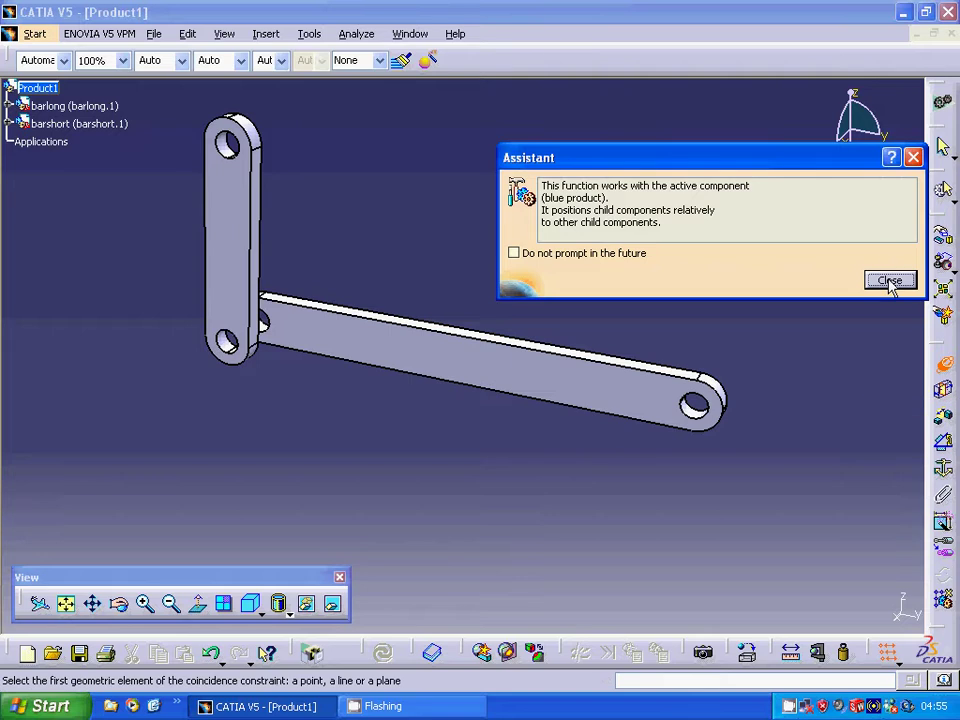
left_click(889, 279)
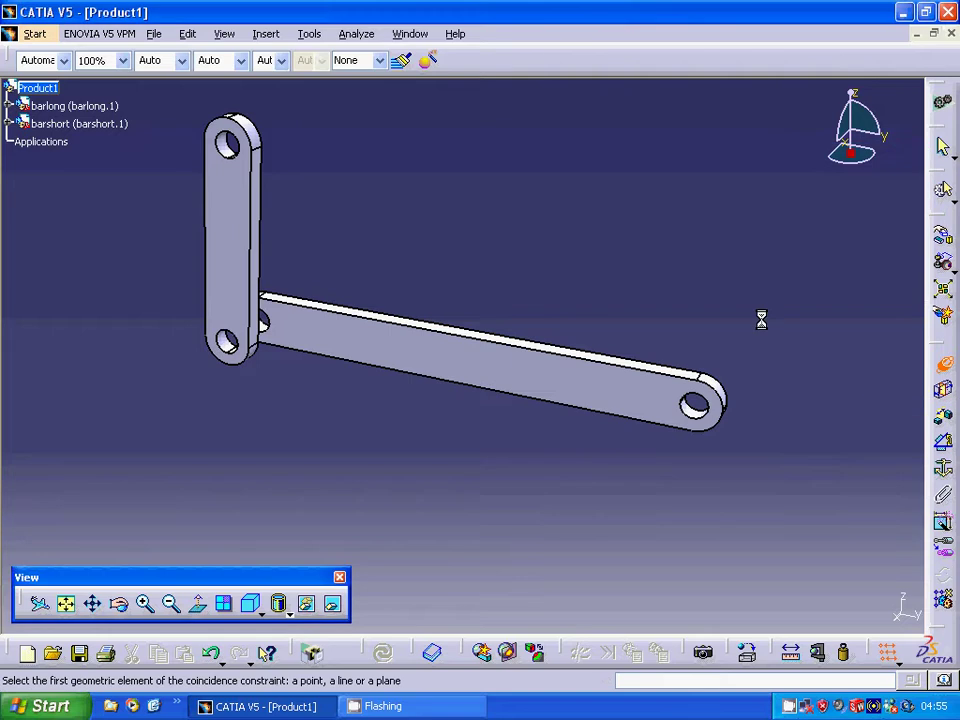
left_click(258, 362)
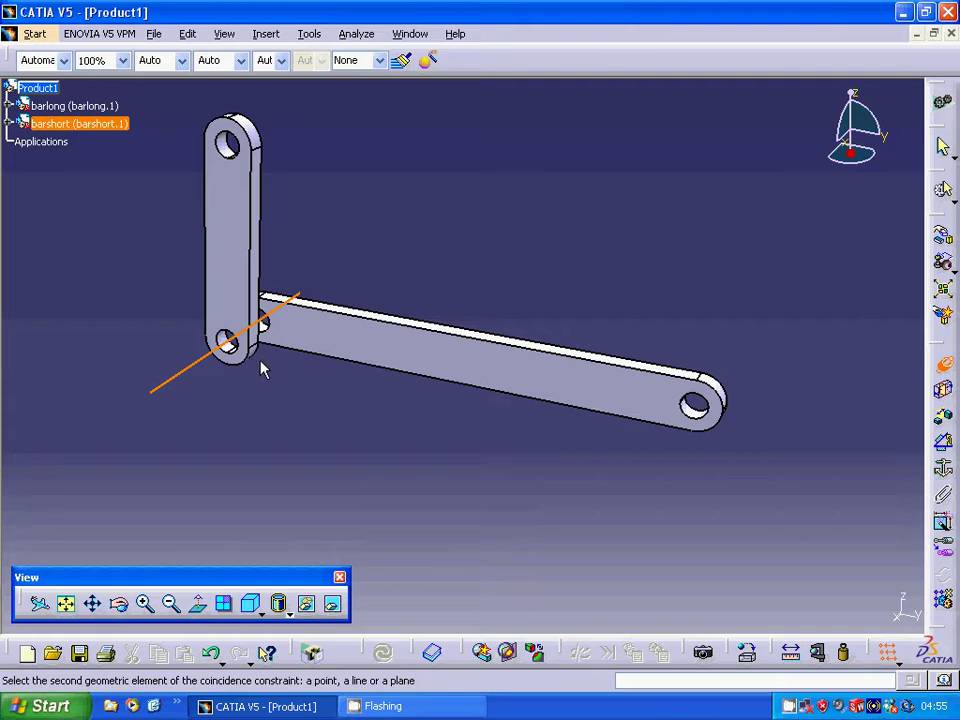
middle_click_drag(264, 366, 519, 464)
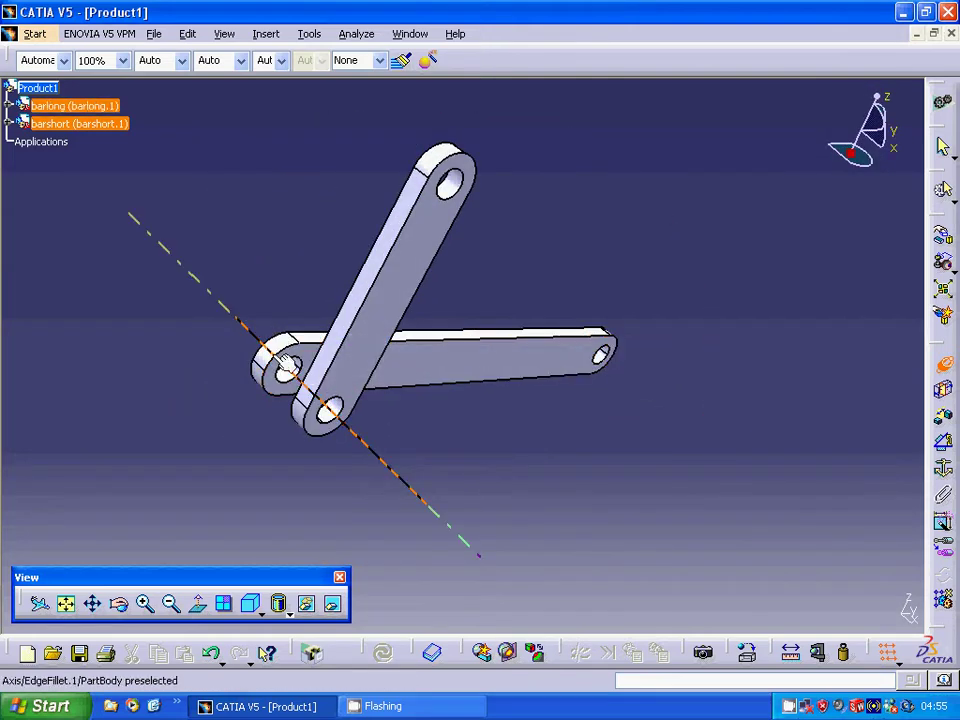
left_click(220, 299)
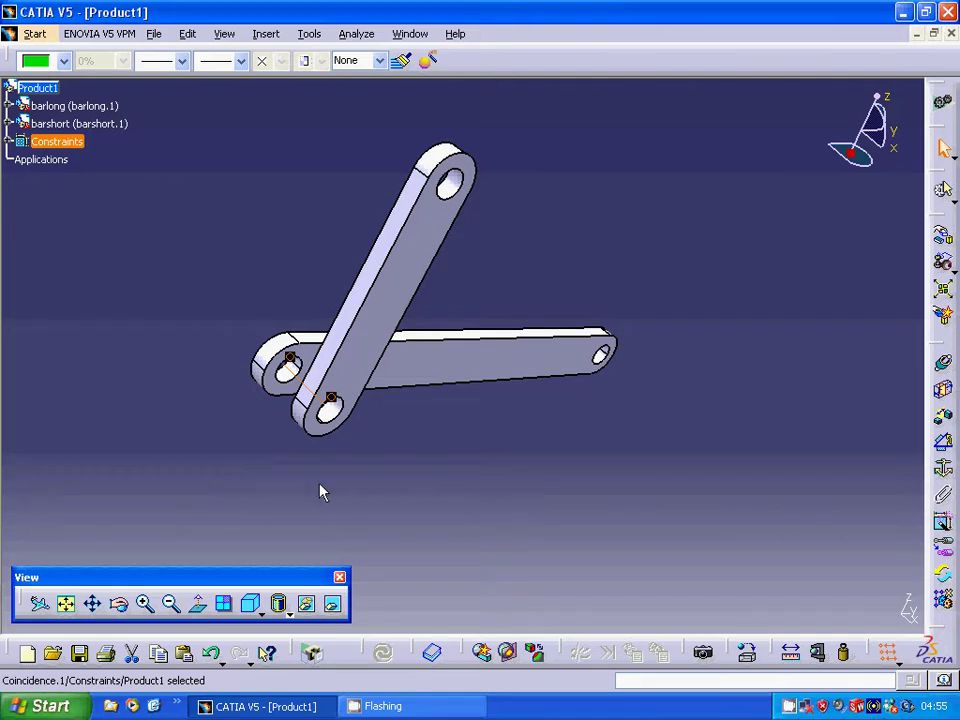
Add a 0 mm offset constraint between the long bar's front face and the short bar's facing side, and update the assembly.
left_click(301, 458)
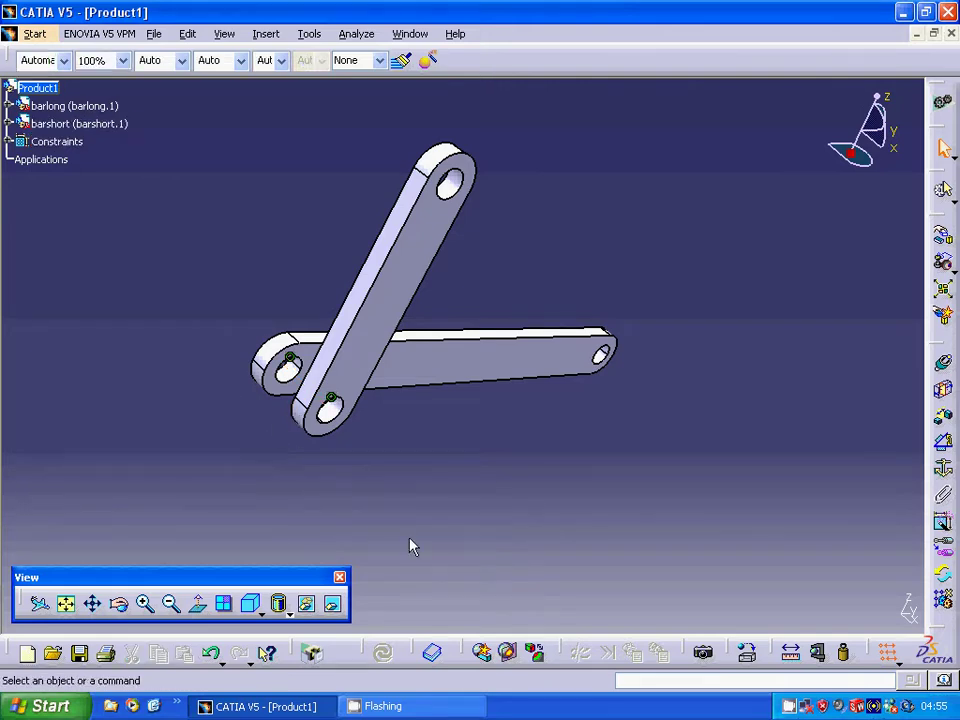
left_click(943, 423)
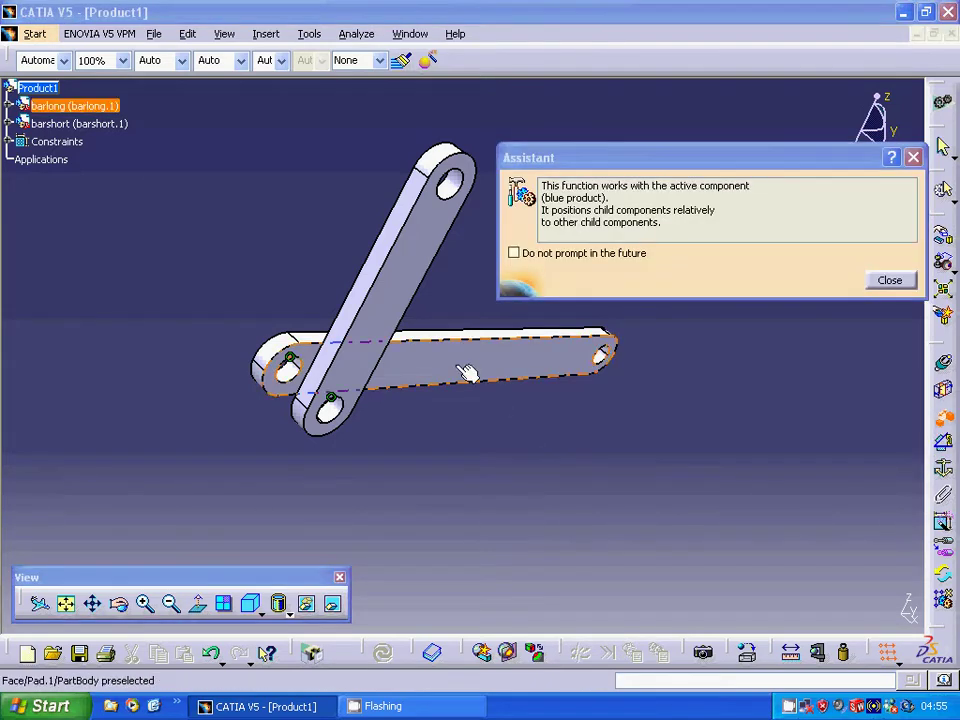
left_click(889, 280)
left_click(437, 377)
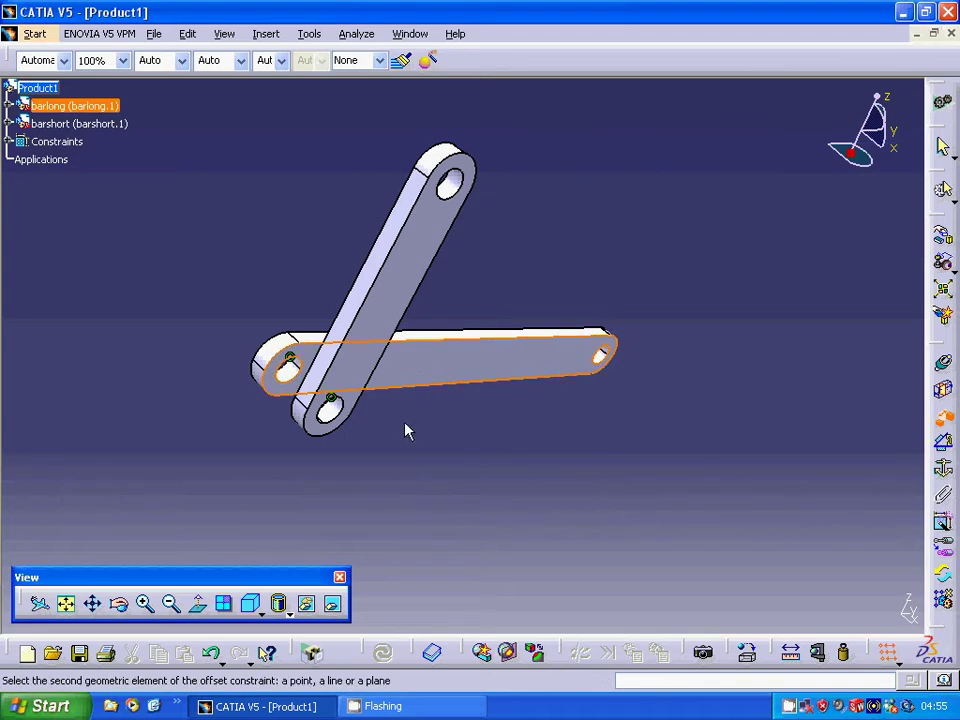
middle_click_drag(139, 438, 574, 456)
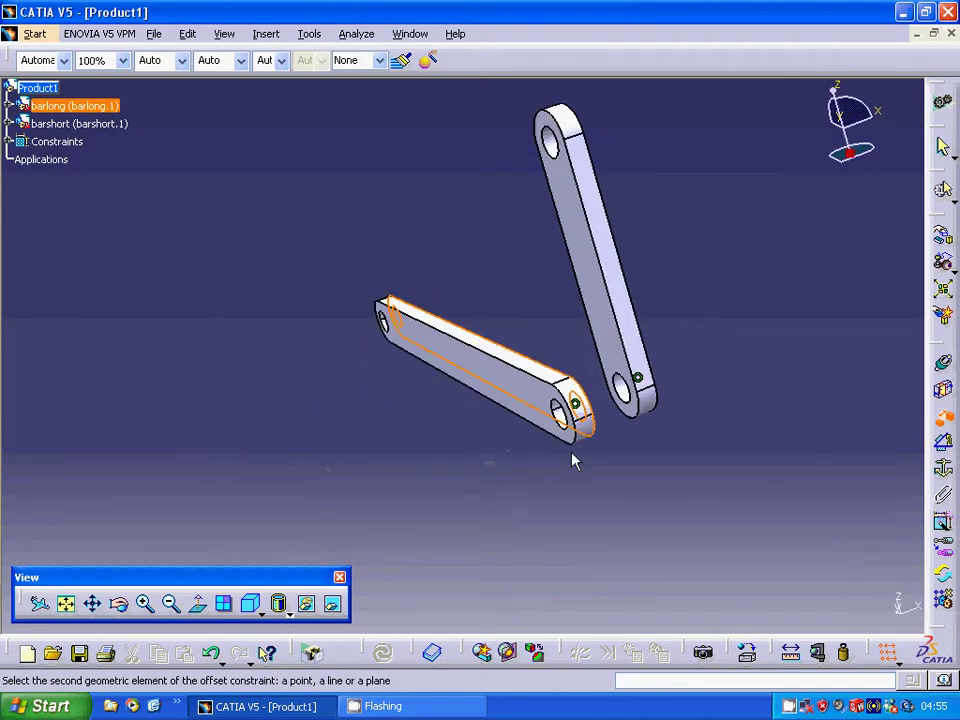
left_click(604, 341)
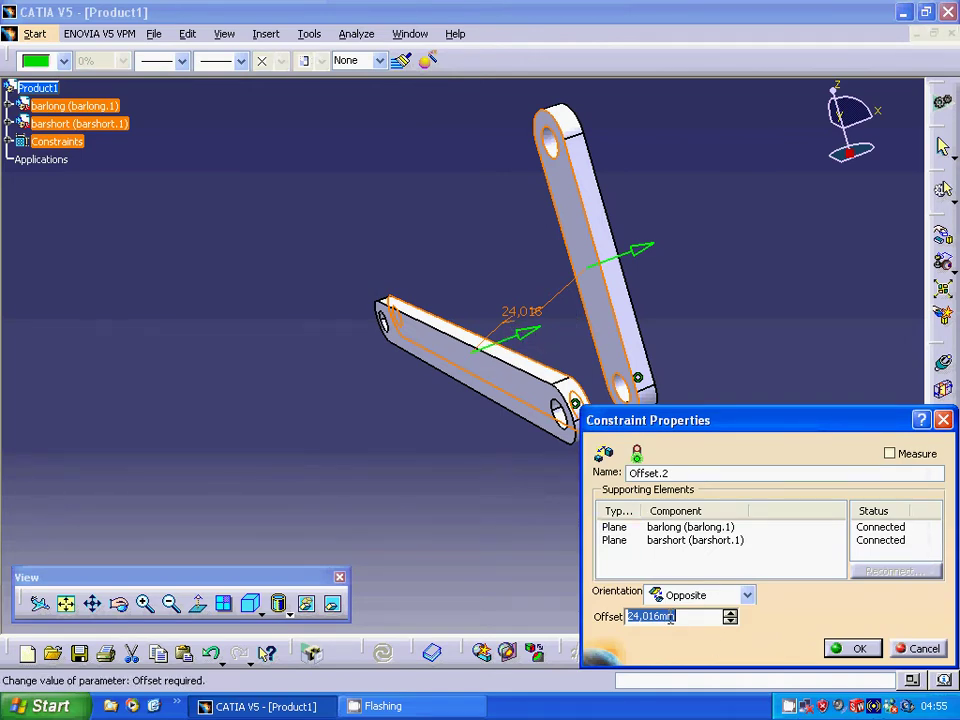
type("0")
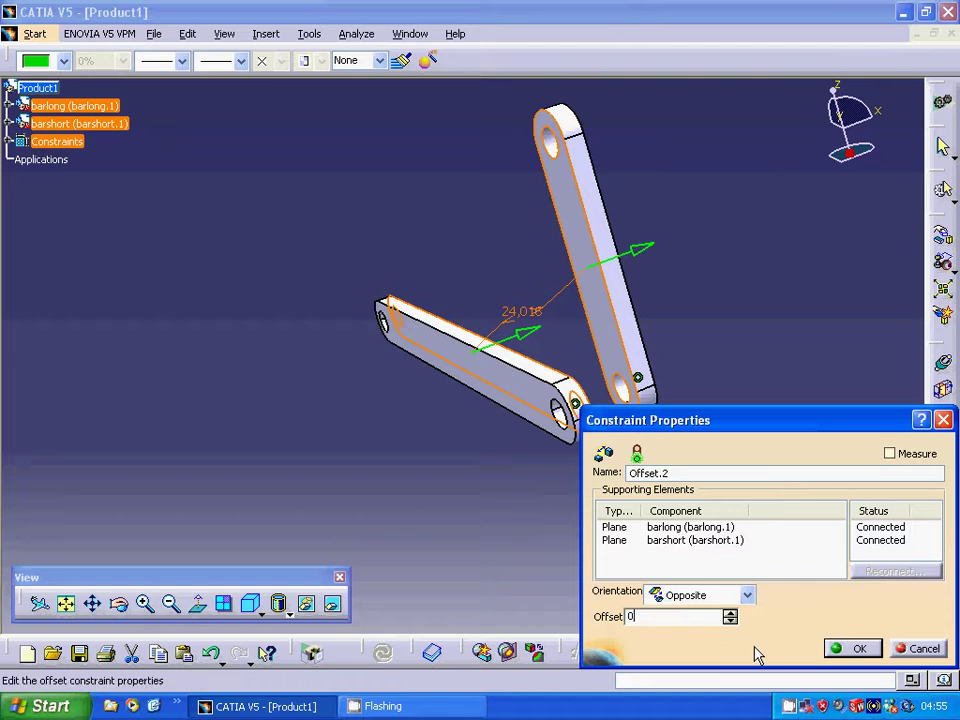
left_click(852, 648)
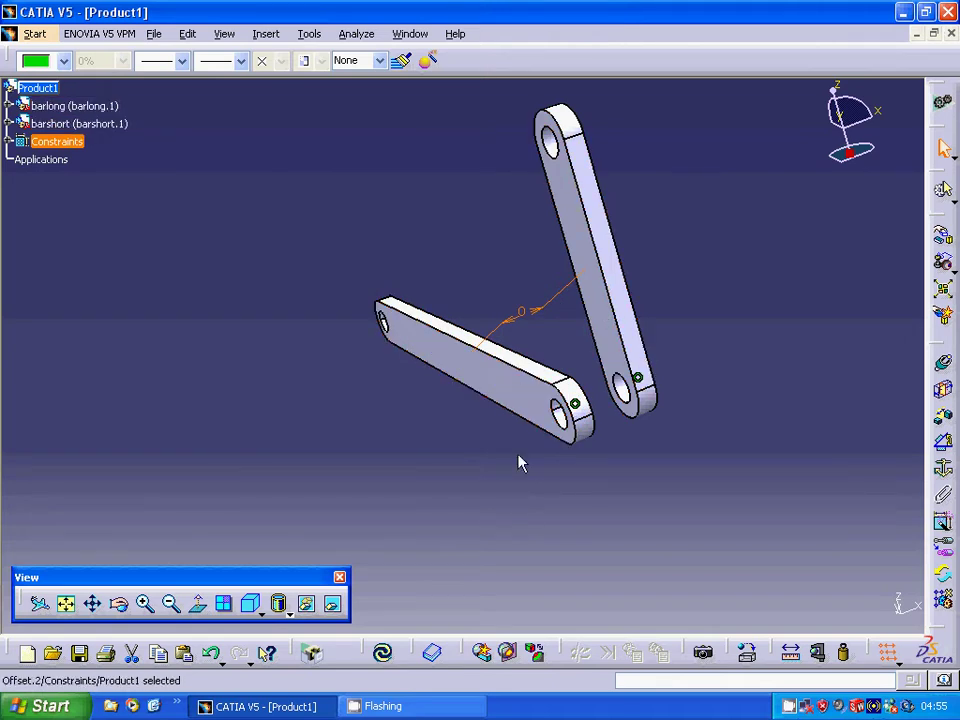
left_click(383, 655)
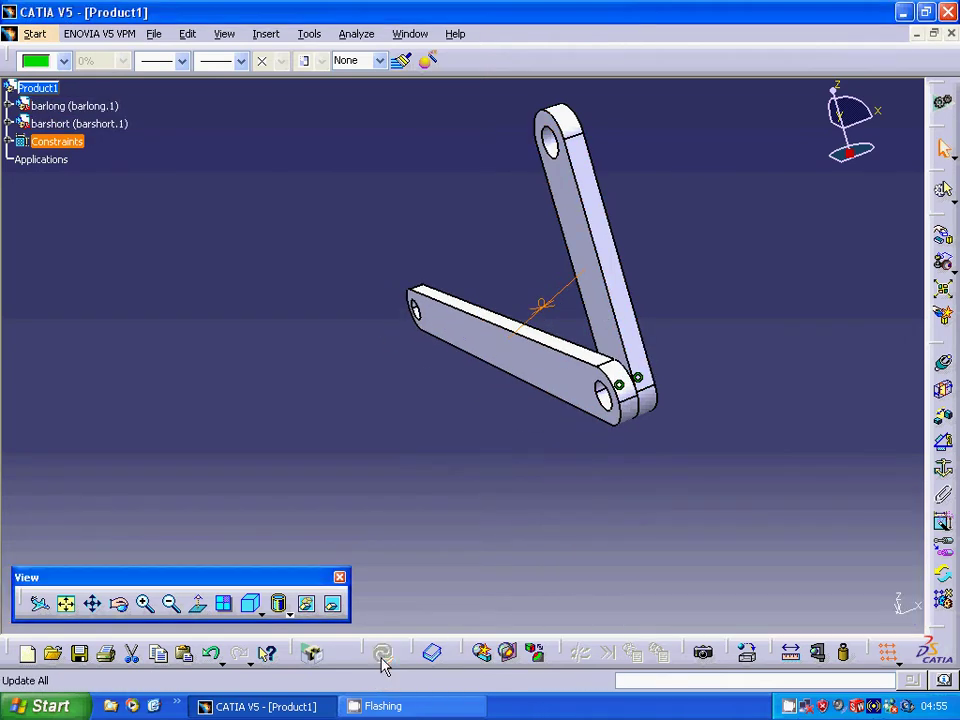
Add a second instance of barshort.CATPart to Product1 as an existing component and dismiss the incident report.
middle_click_drag(576, 484, 364, 544)
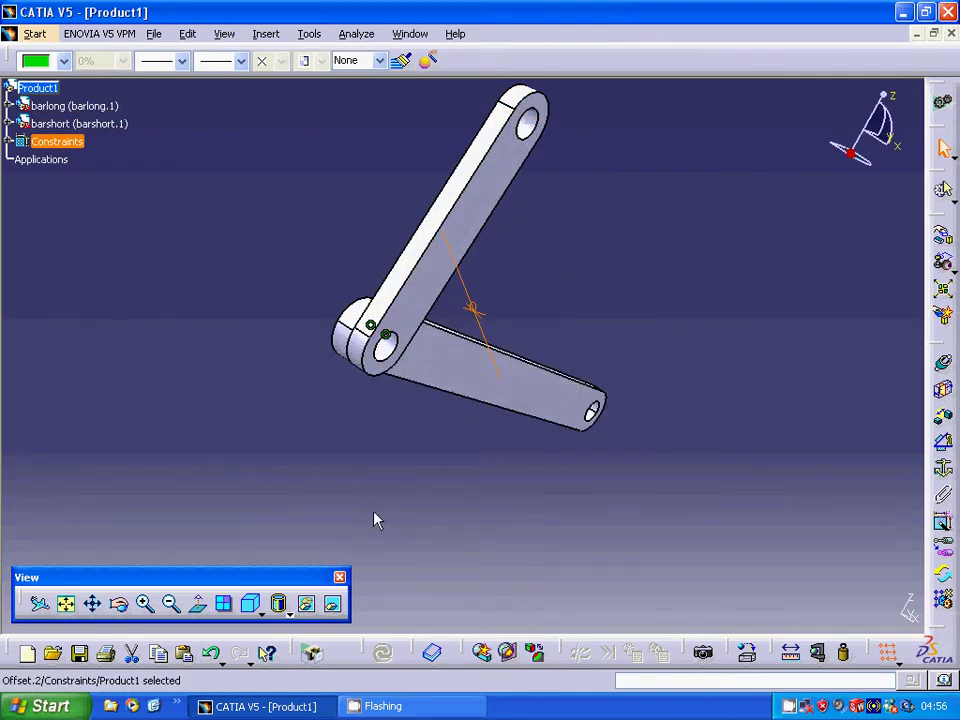
right_click(36, 90)
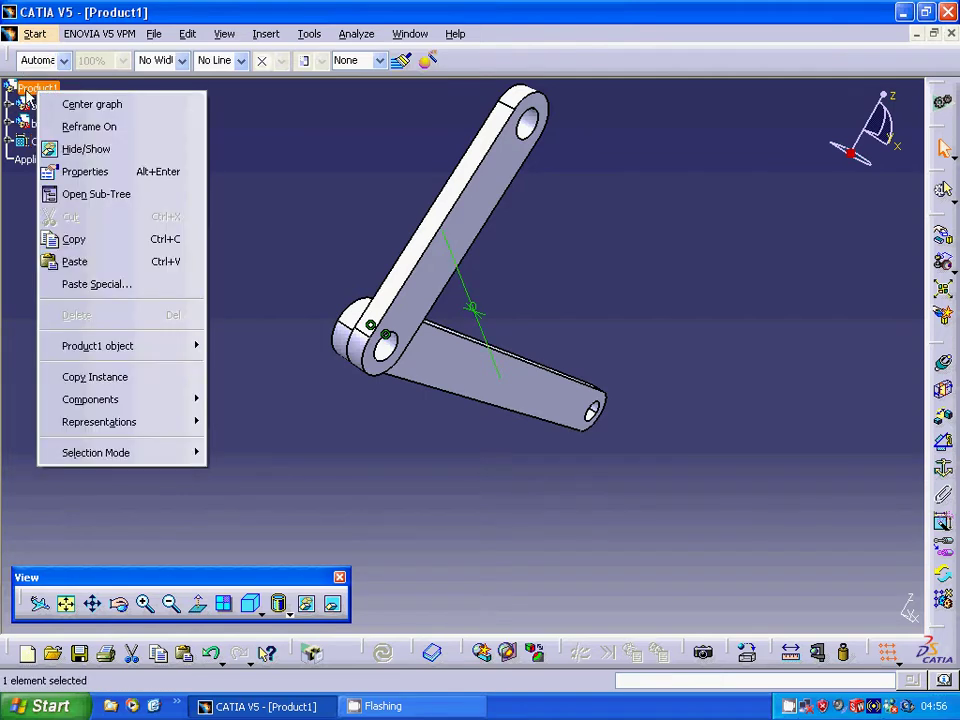
mouse_move(70, 399)
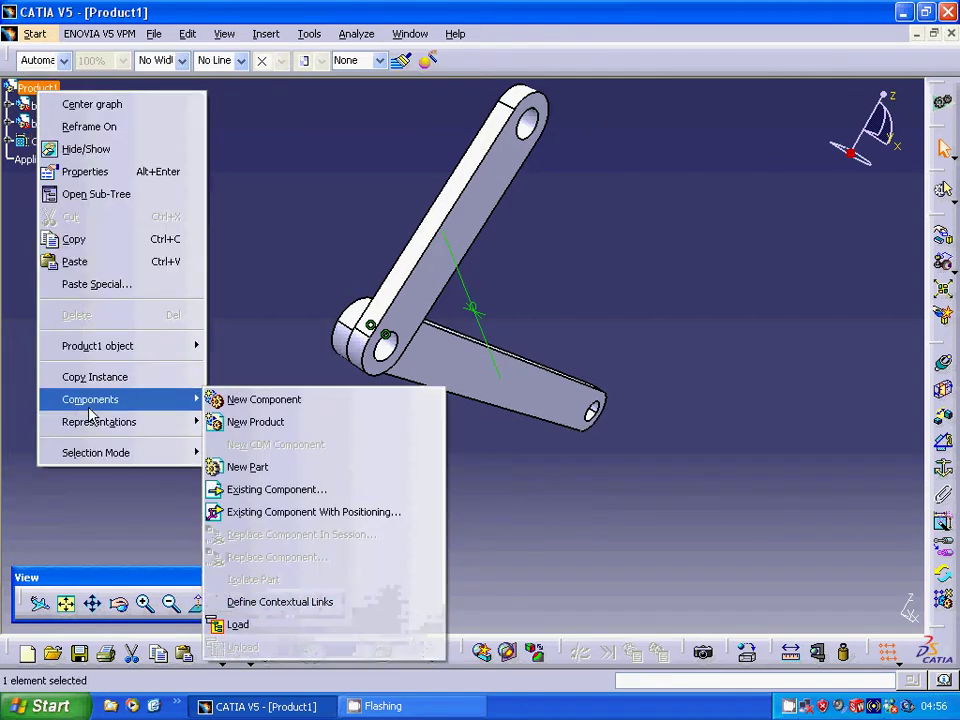
left_click(256, 490)
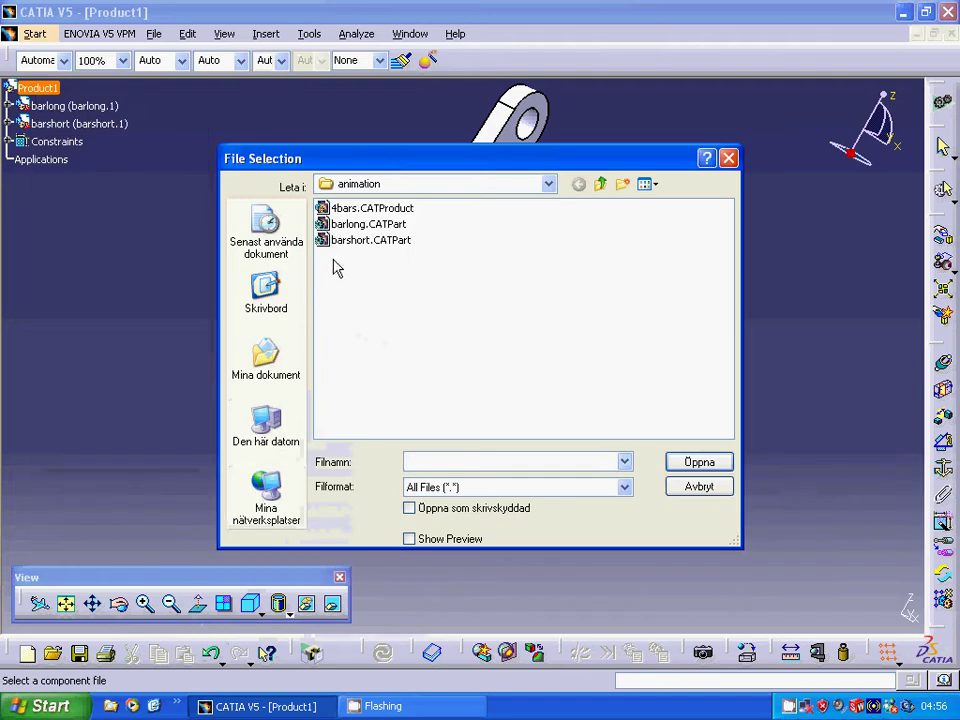
left_click(340, 240)
left_click(688, 463)
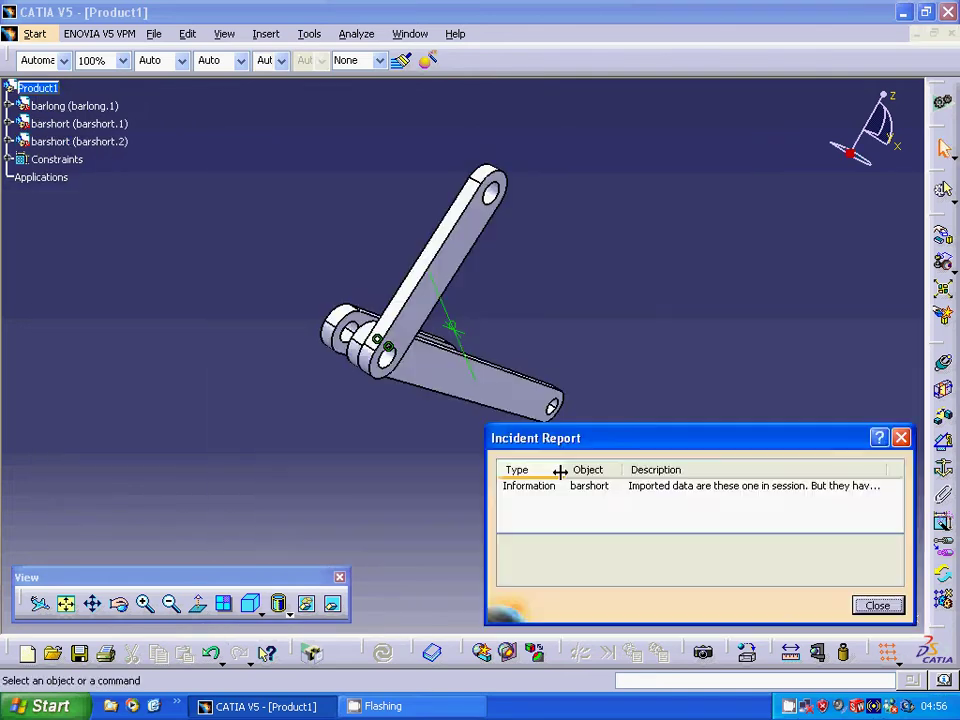
left_click(880, 606)
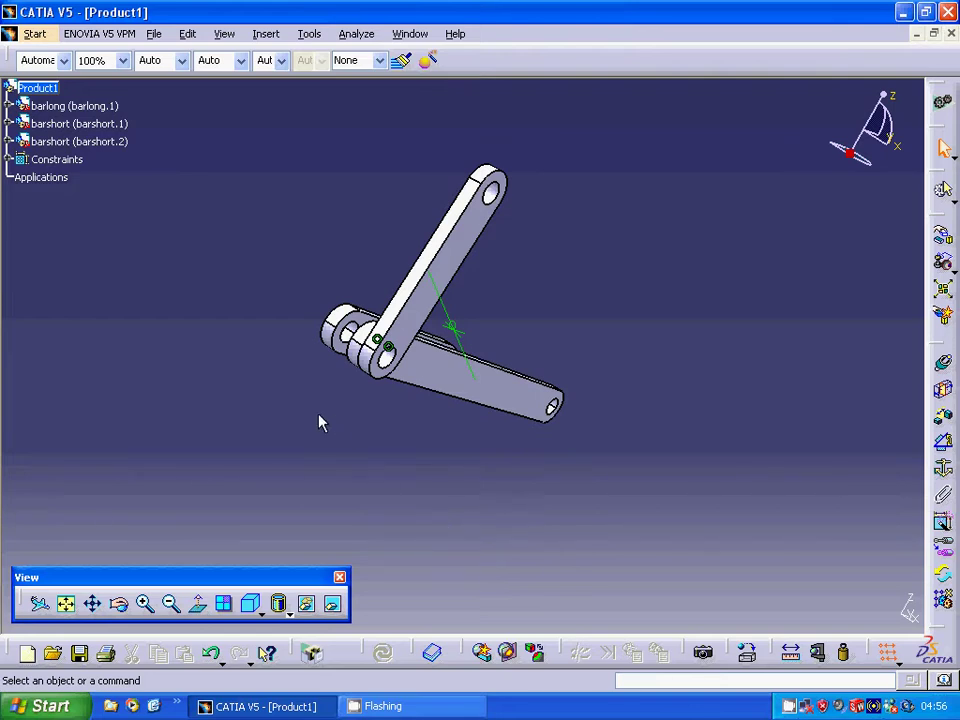
Make a hole axis of the second short bar coincident with the long bar's free end hole axis, and update the assembly.
left_click(941, 366)
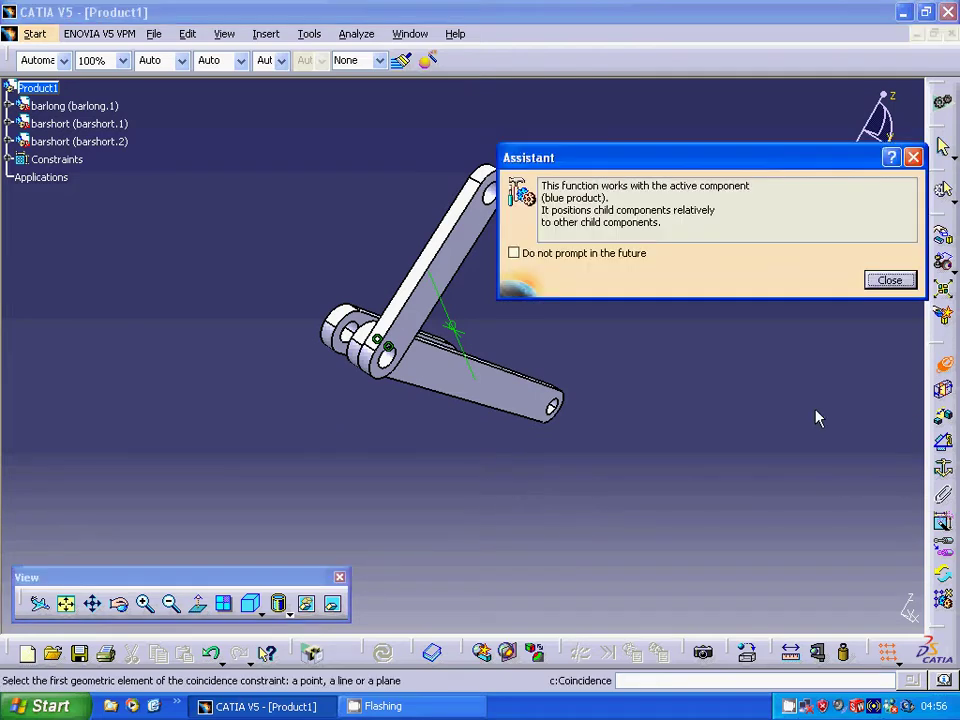
left_click(889, 280)
middle_click_drag(330, 455, 567, 521)
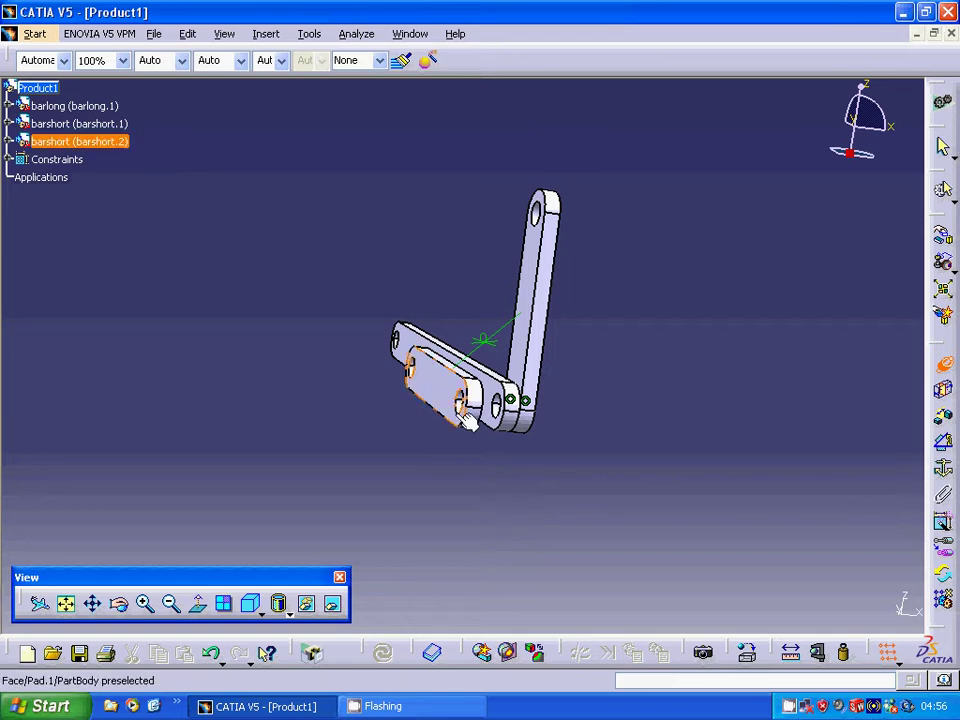
left_click(460, 422)
middle_click_drag(634, 418, 276, 463)
mouse_move(630, 420)
middle_mouse_down()
mouse_move(559, 456)
mouse_move(640, 438)
middle_mouse_up()
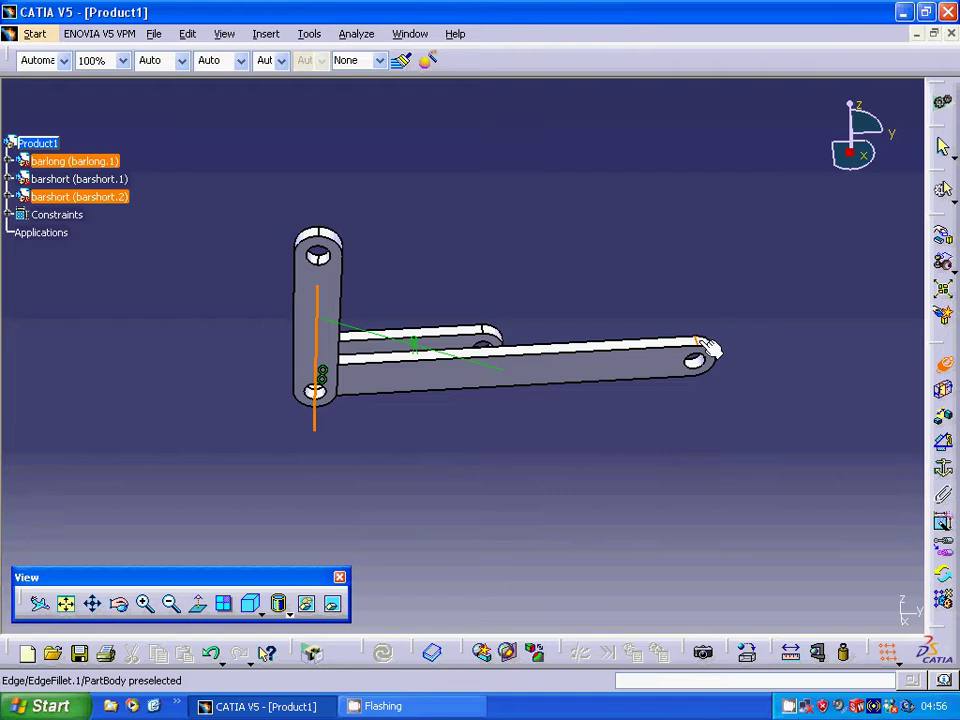
left_click(712, 350)
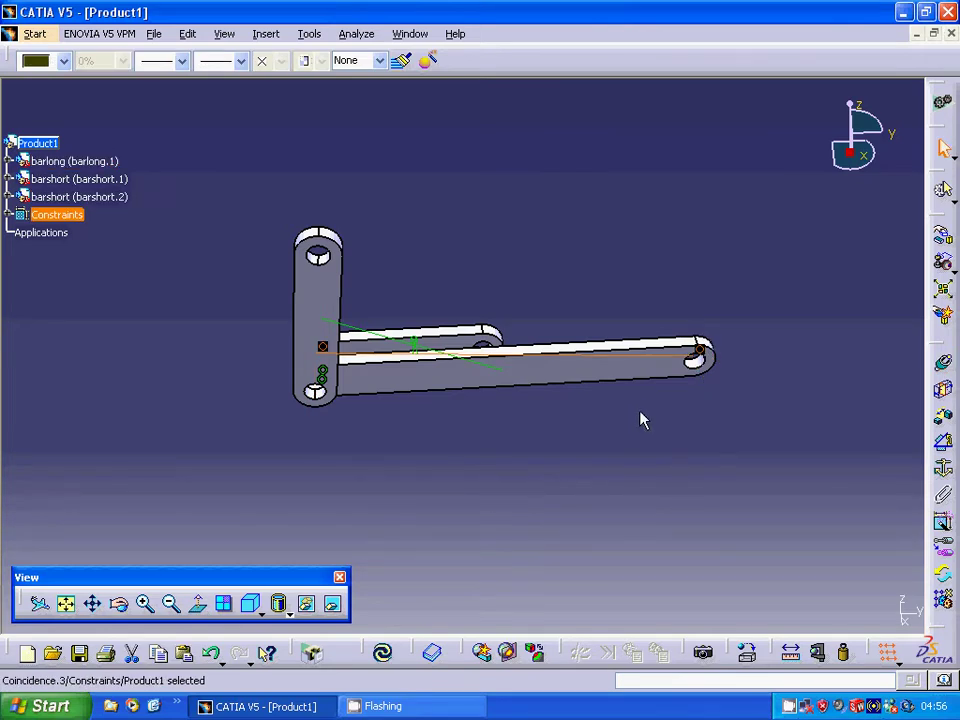
left_click(384, 656)
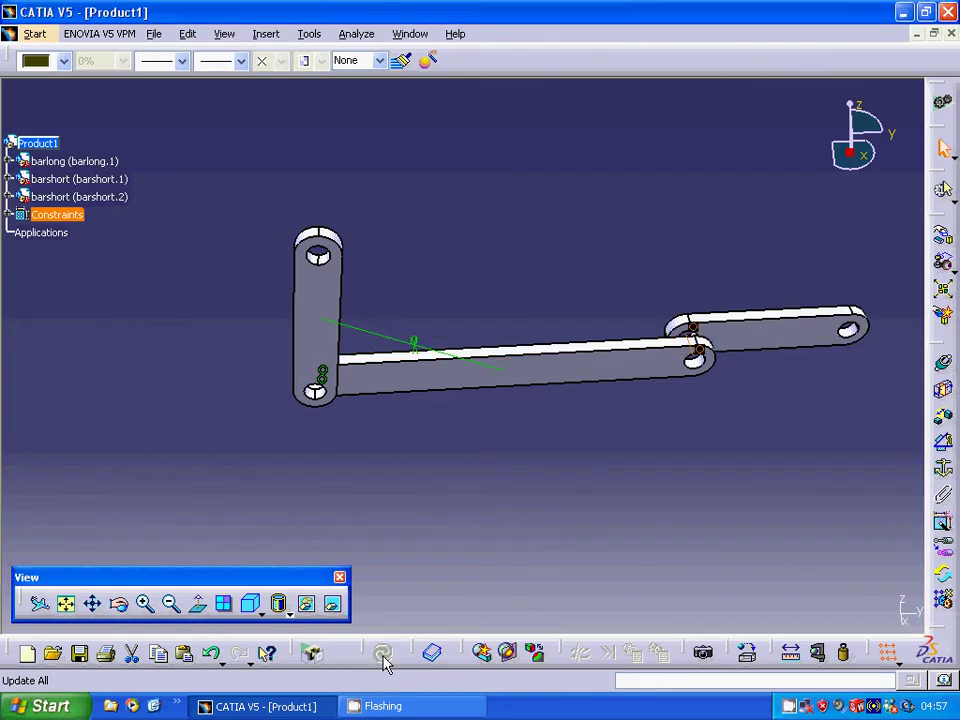
Add a 0 mm offset constraint between the long bar's front face and the second short bar's back face, and update the assembly.
left_click(945, 422)
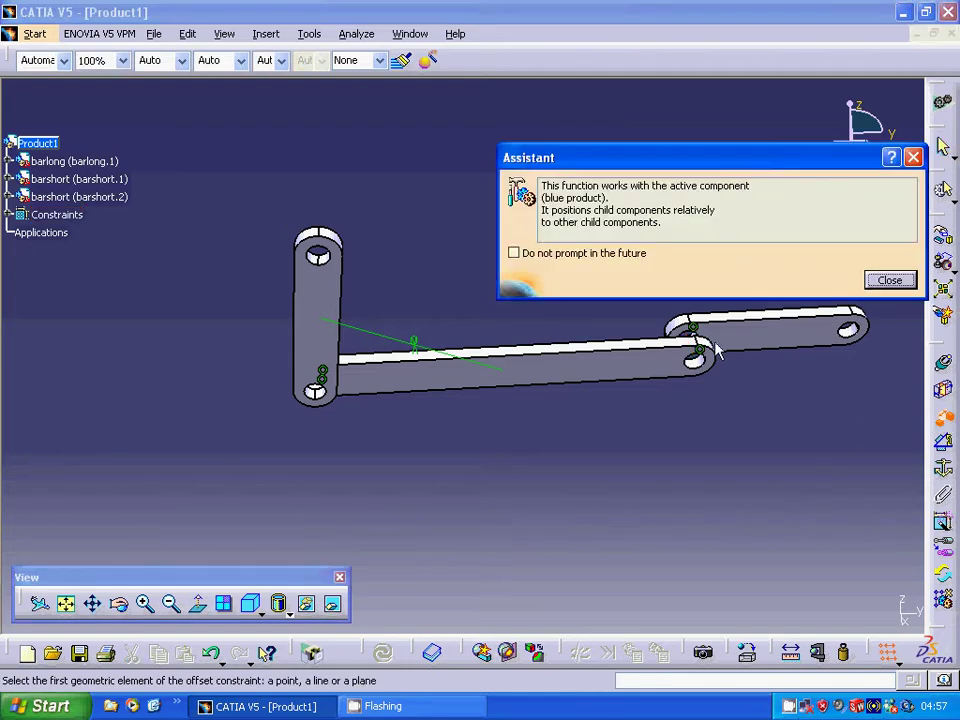
left_click(870, 280)
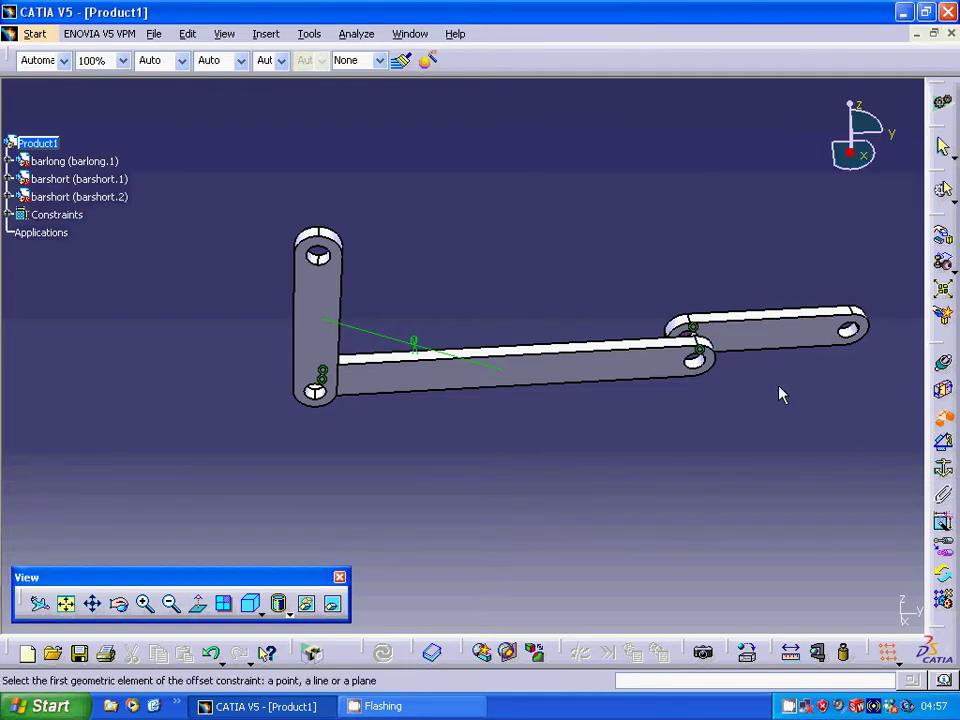
left_click(632, 374)
middle_click_drag(603, 461, 722, 510)
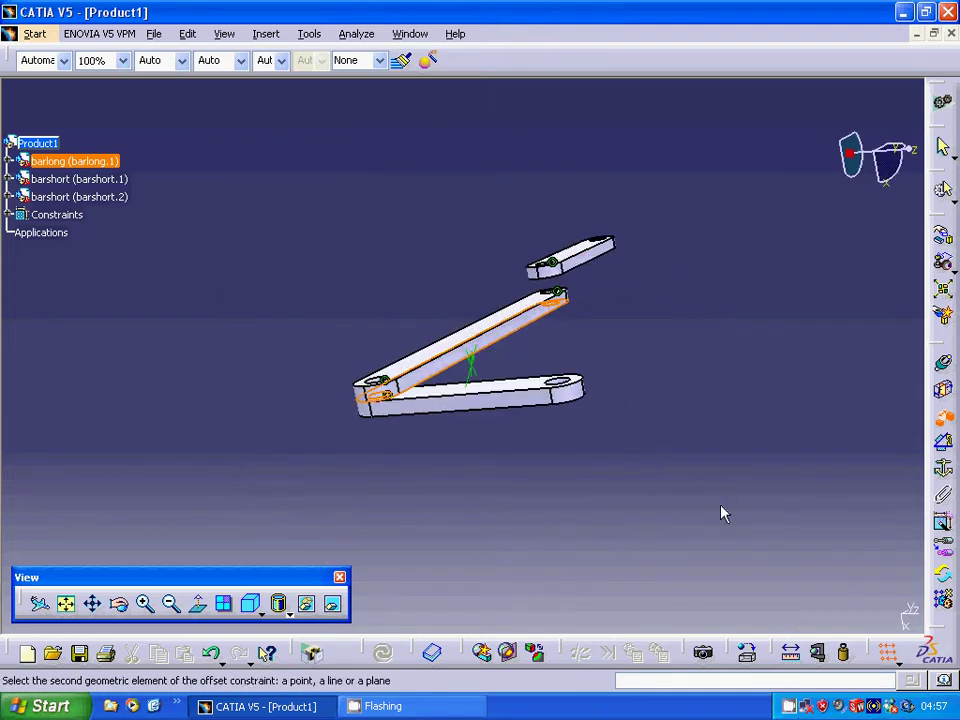
left_click(572, 268)
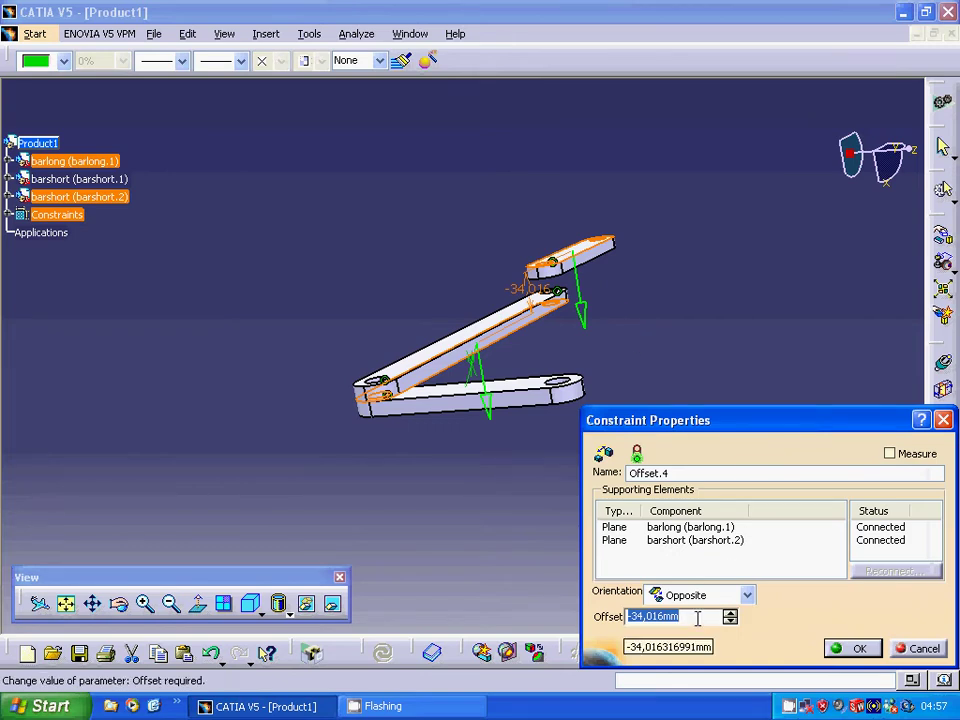
type("0")
left_click(848, 648)
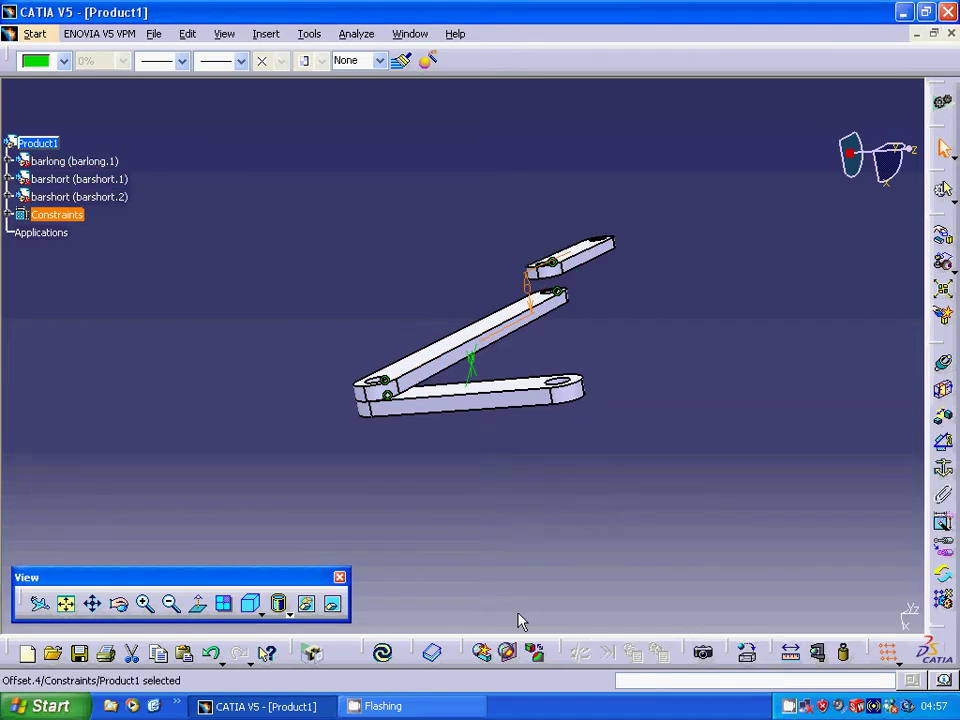
left_click(386, 653)
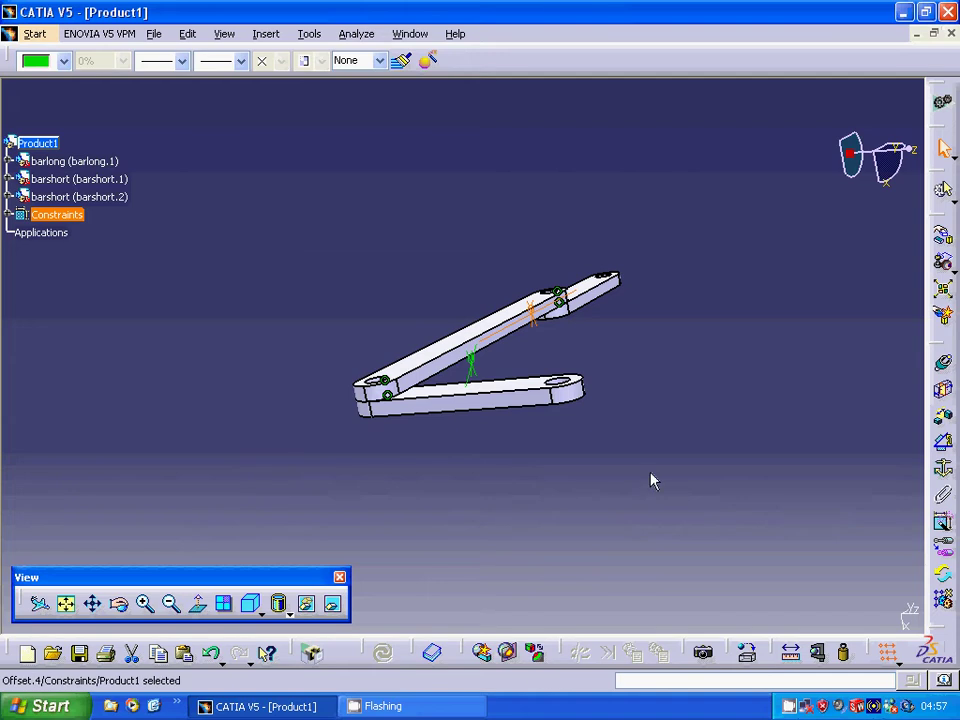
Rotate the second short bar about its hole axis at the long bar's end until it stands roughly parallel to the first short bar.
middle_click_drag(651, 480, 531, 265)
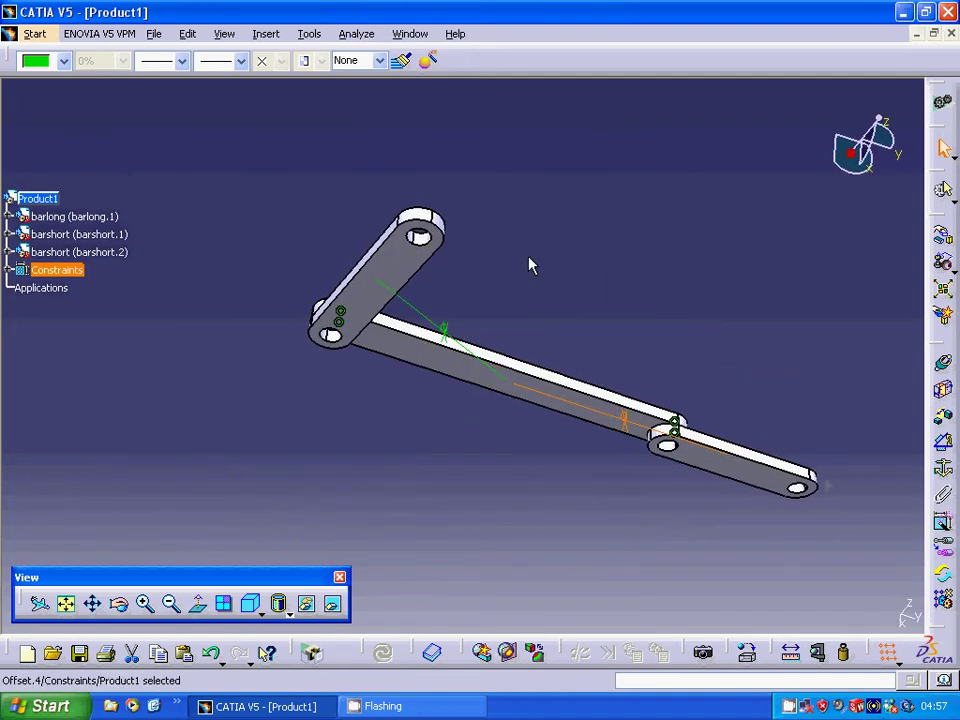
left_click(943, 237)
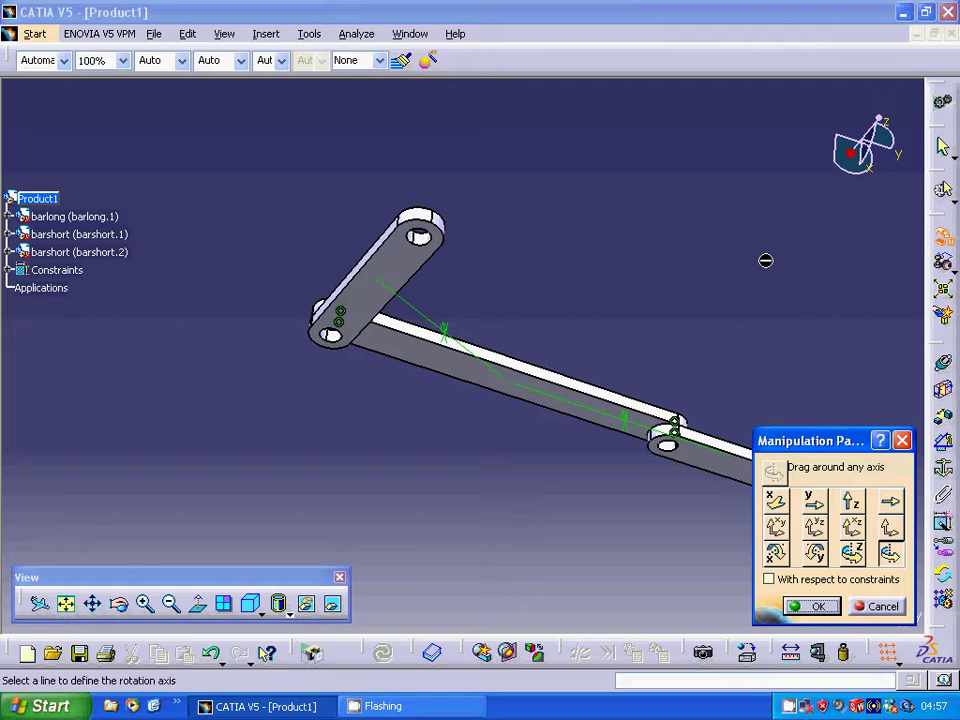
left_click_drag(822, 443, 837, 460)
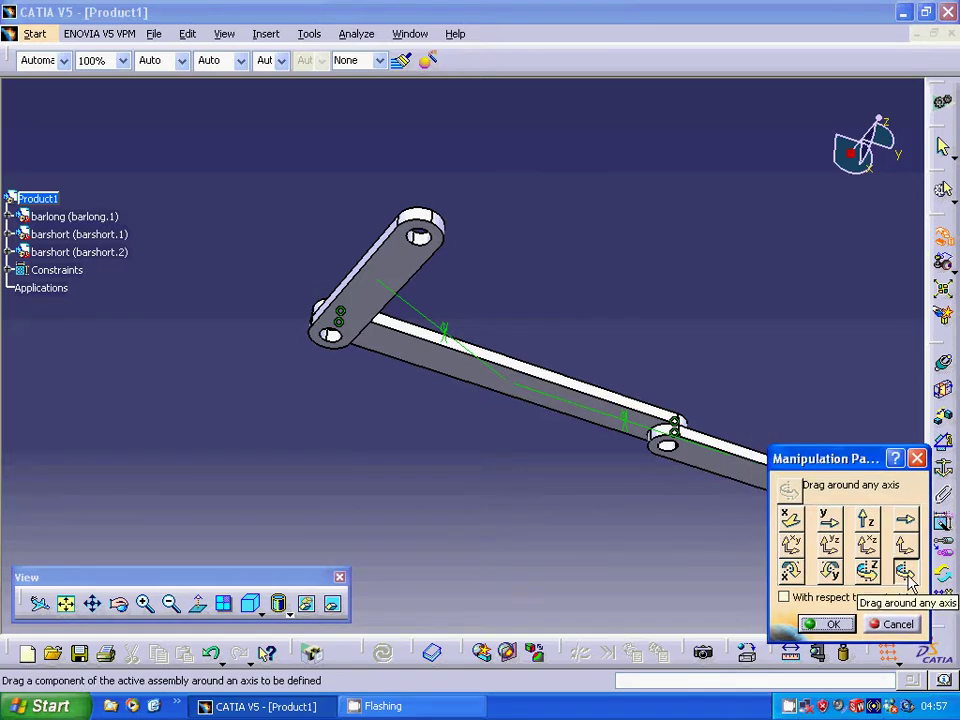
left_click(904, 576)
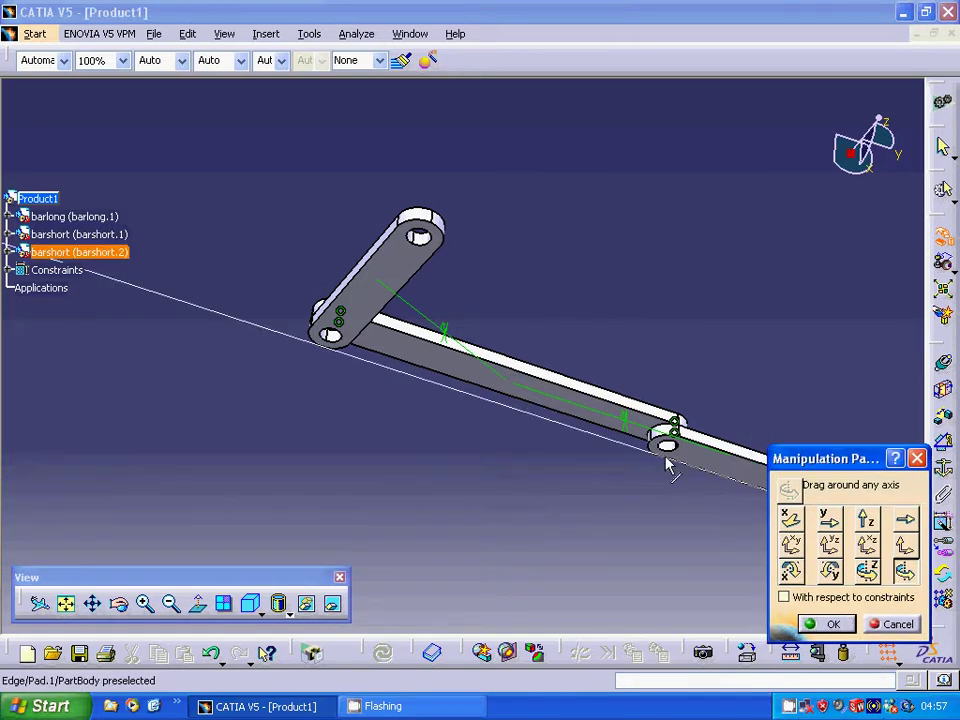
left_click(662, 492)
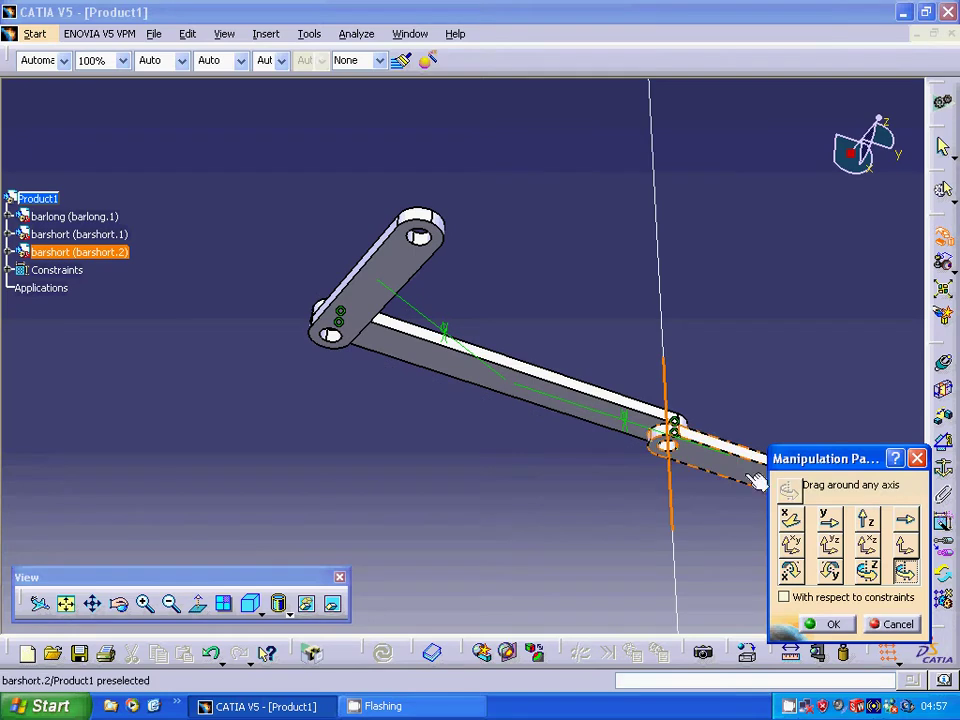
left_click_drag(822, 452, 817, 254)
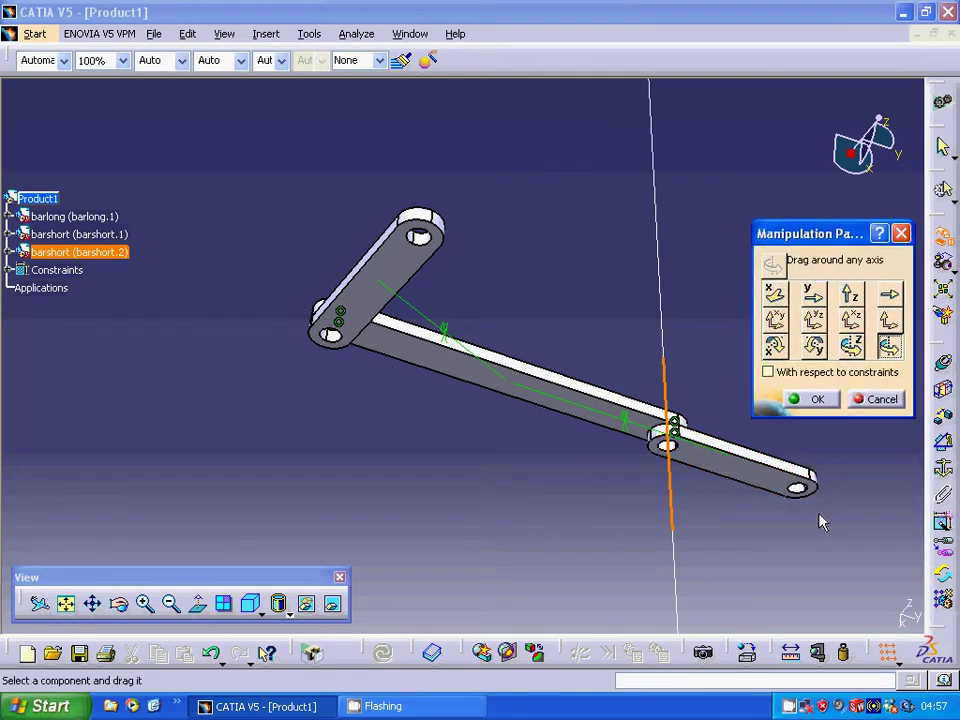
left_click(810, 490)
left_click_drag(800, 478, 743, 386)
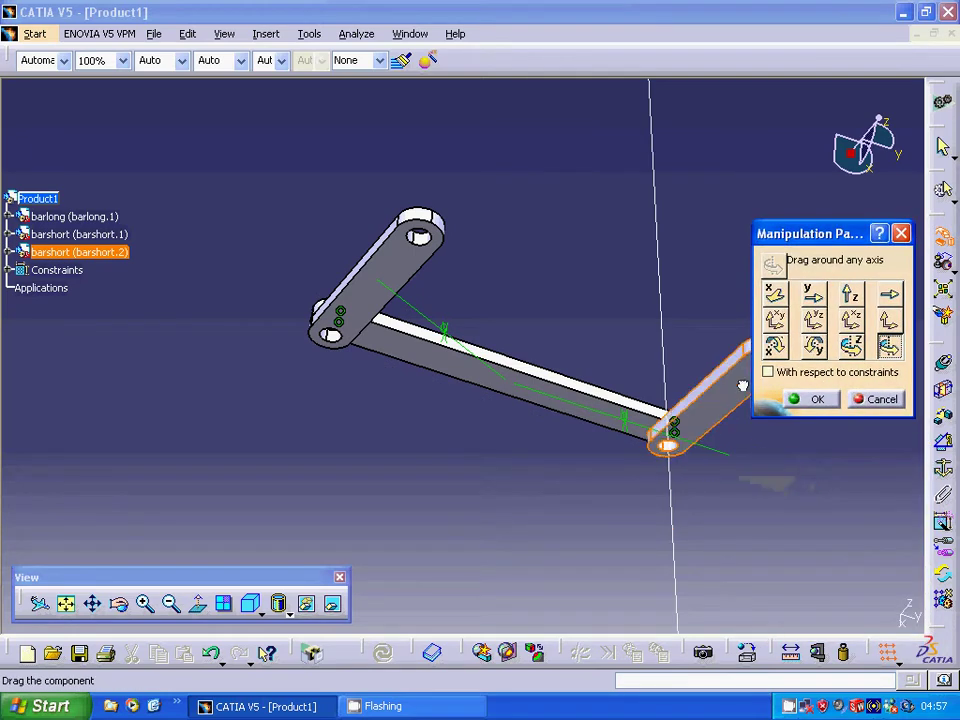
left_click(814, 399)
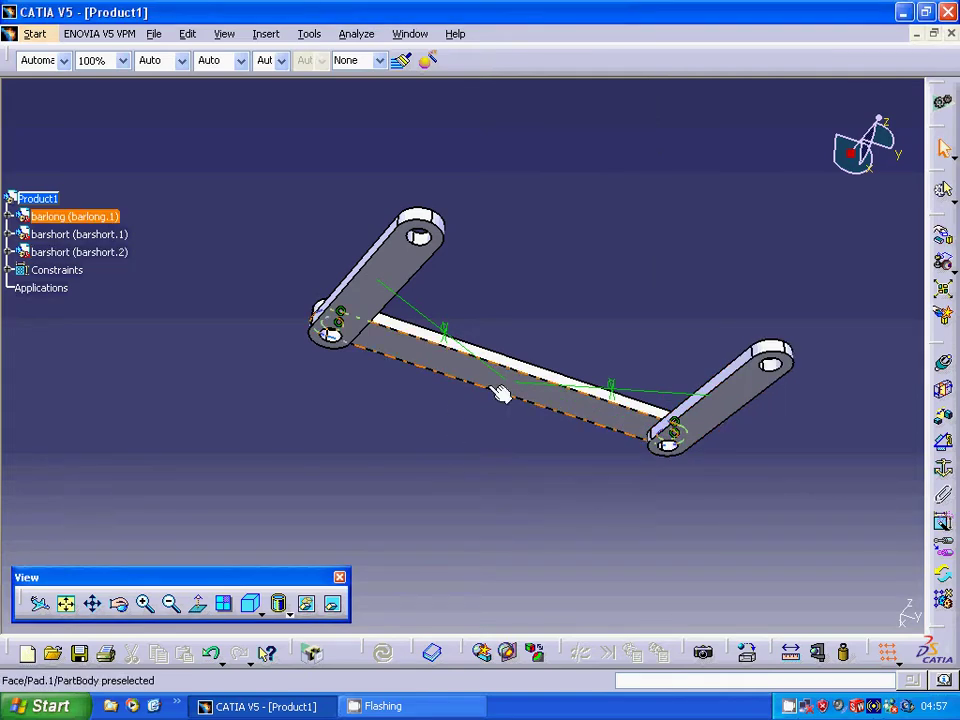
Hide the two offset constraints between the long bar and the short bars.
right_click(448, 331)
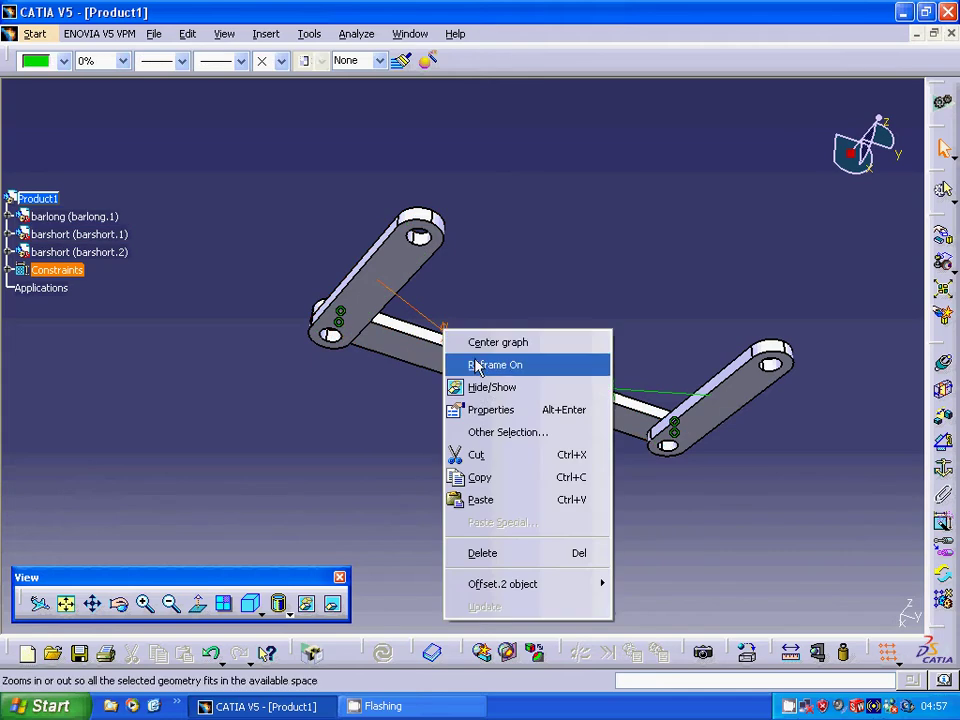
left_click(486, 388)
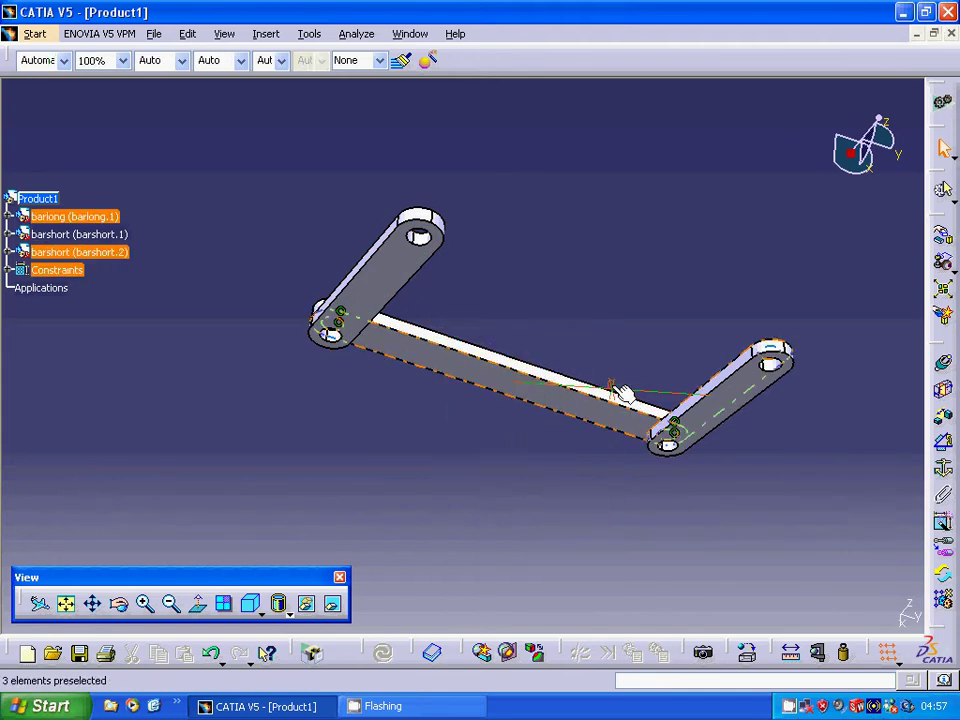
right_click(621, 394)
left_click(665, 449)
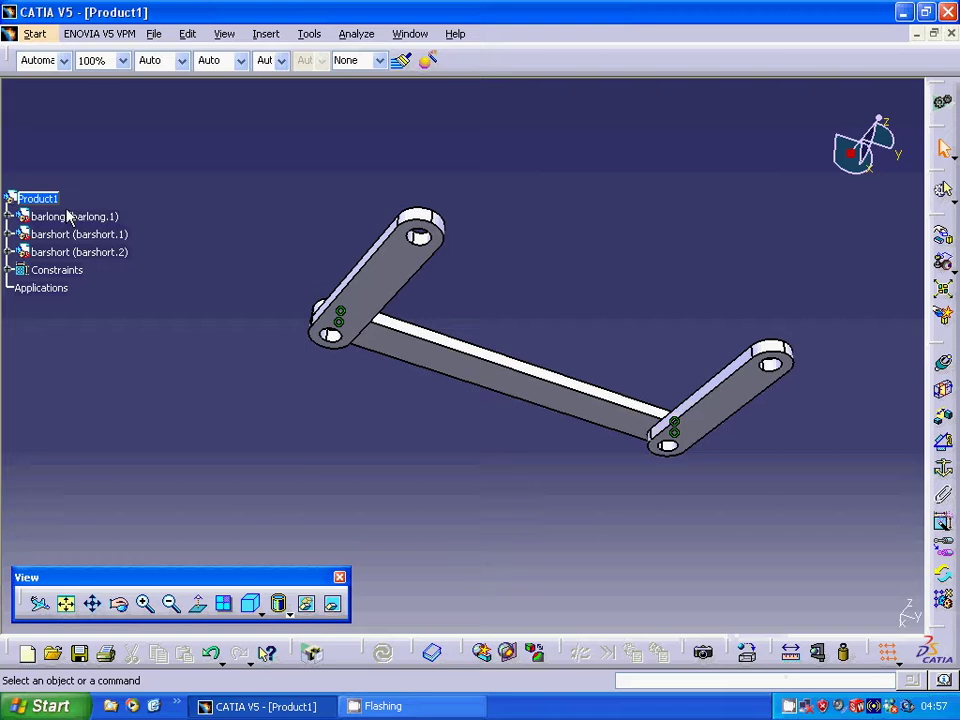
Add a second instance of barlong.CATPart to Product1 as an existing component and dismiss the incident report.
right_click(36, 201)
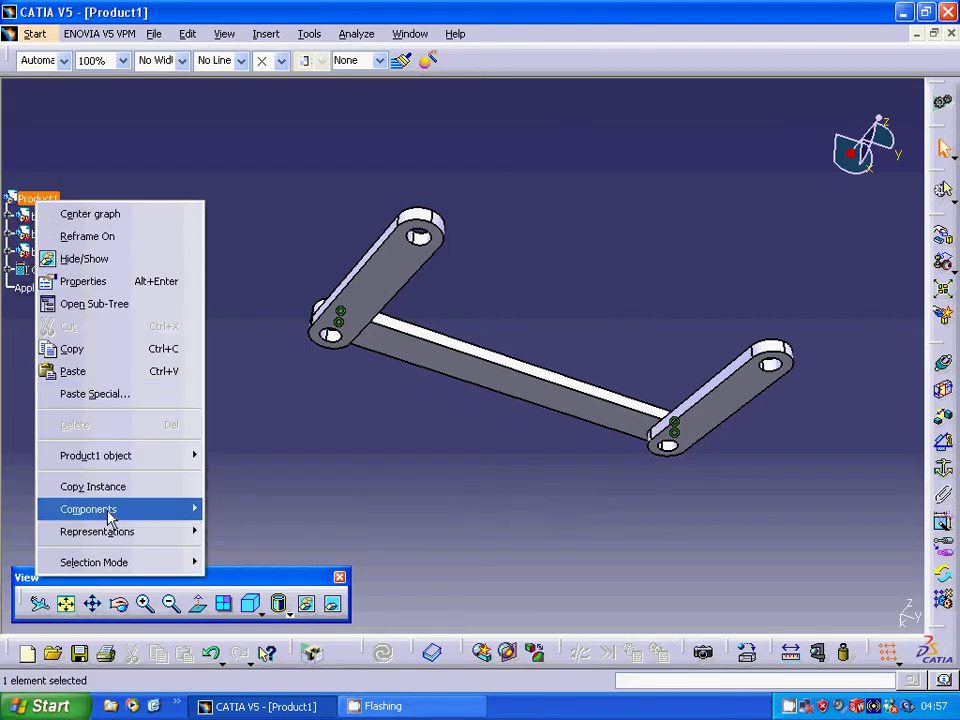
mouse_move(110, 514)
left_click(237, 355)
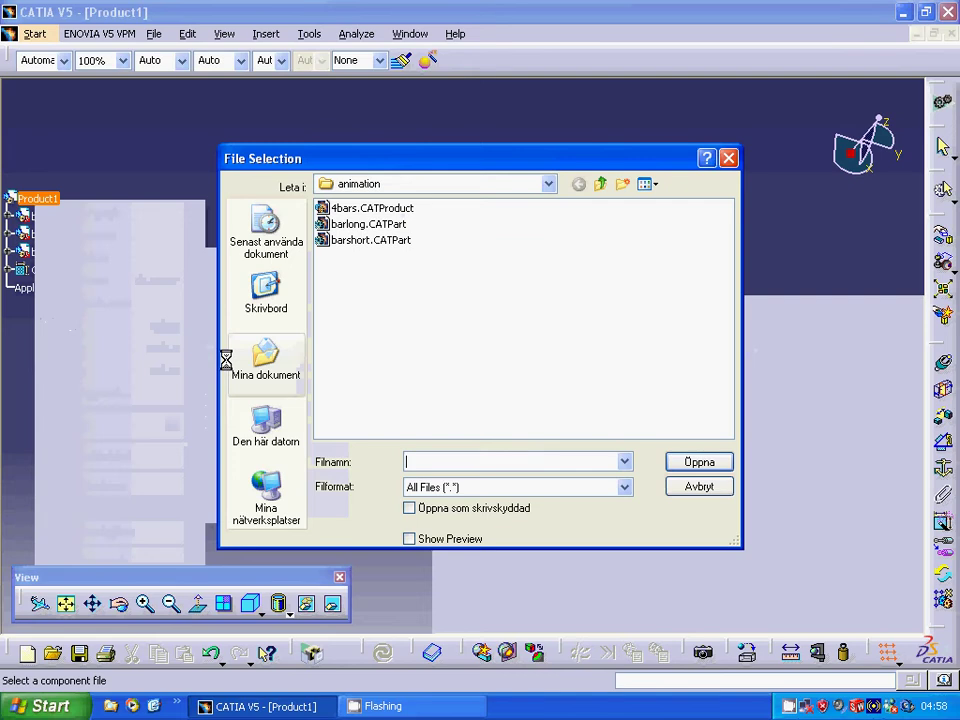
left_click(335, 225)
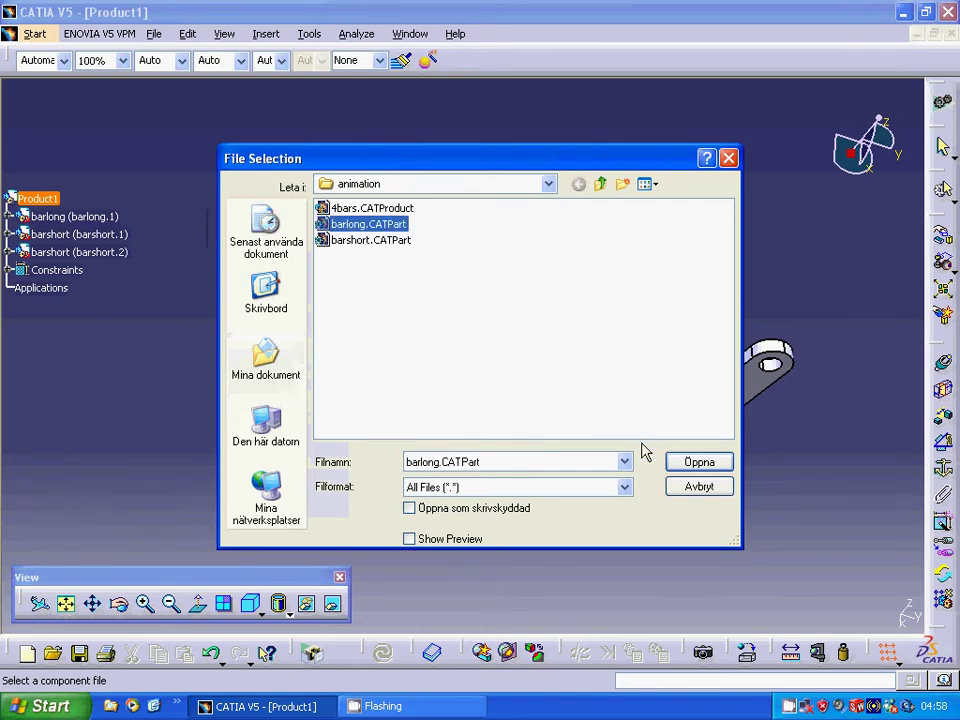
left_click(676, 465)
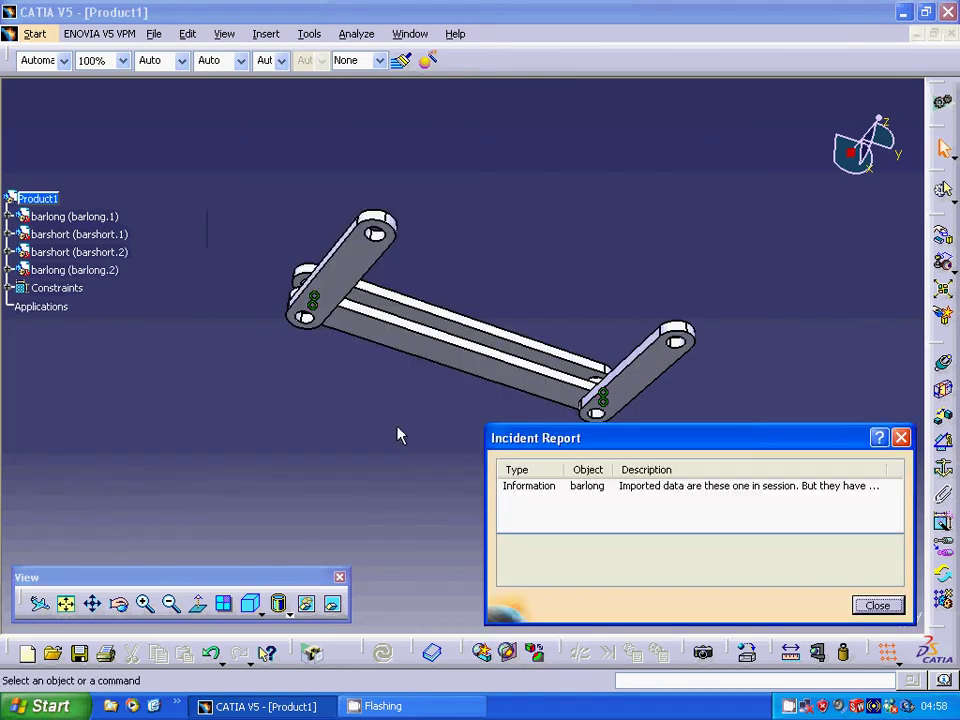
left_click(875, 606)
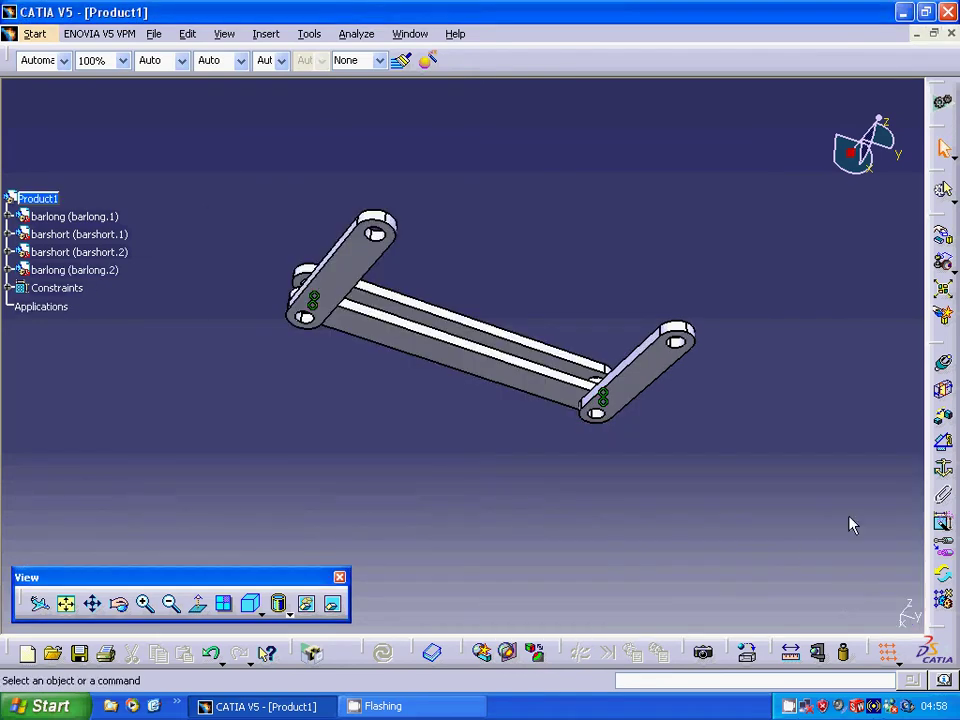
Add a coincidence constraint between the first short bar's free hole axis and a hole axis of the second long bar.
left_click(943, 367)
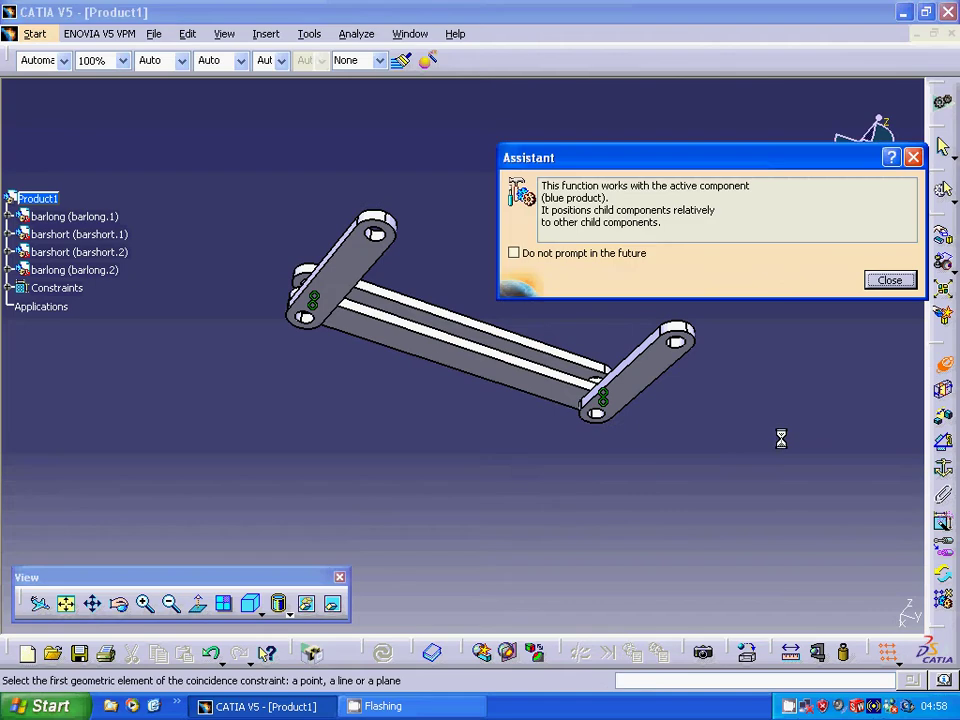
left_click(887, 281)
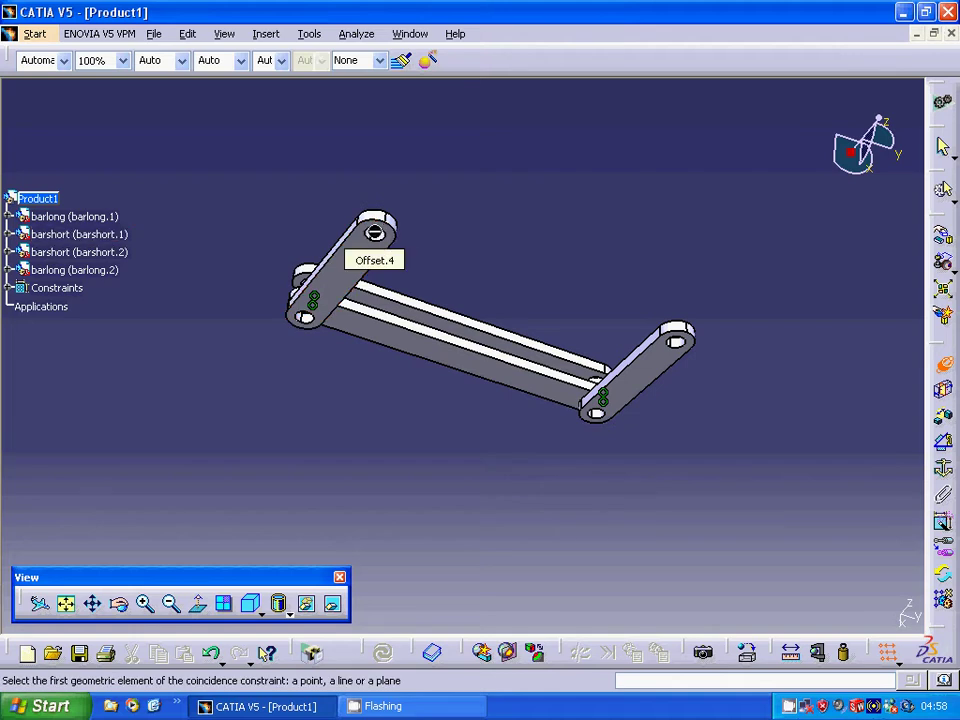
left_click(375, 234)
middle_click_drag(212, 334, 360, 407)
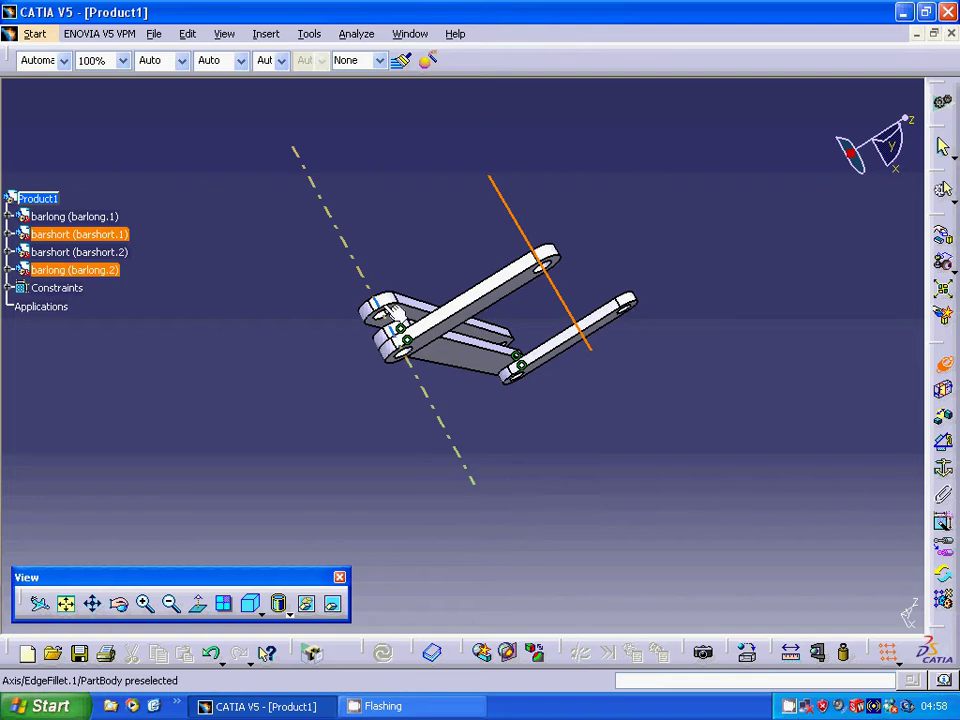
left_click(384, 342)
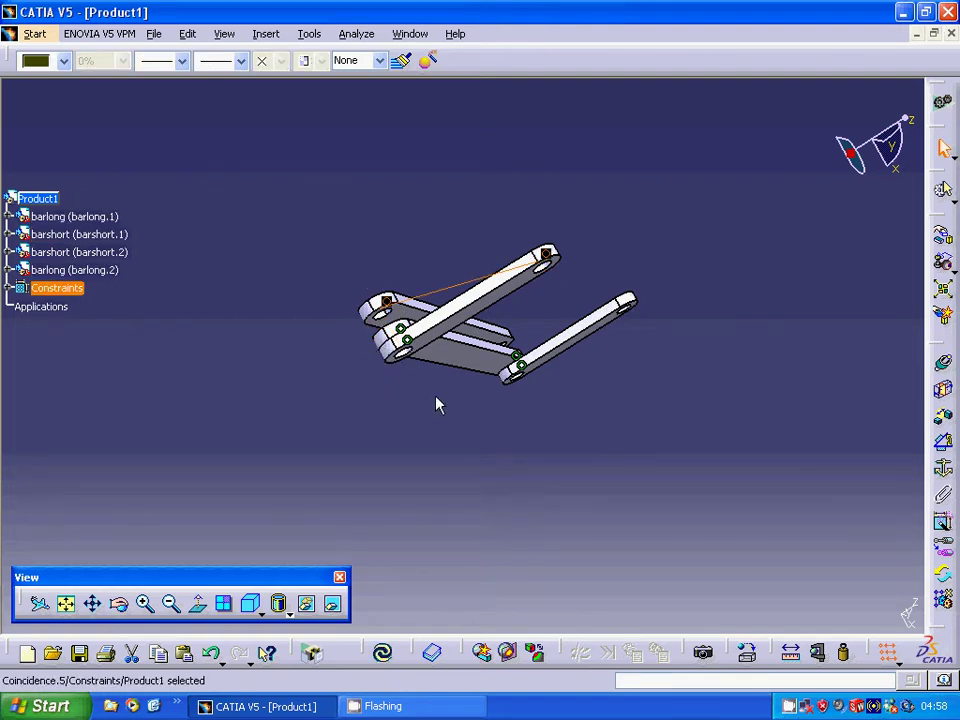
Make the second short bar's free hole axis coincident with the second long bar's other hole axis, and update the assembly.
left_click(943, 365)
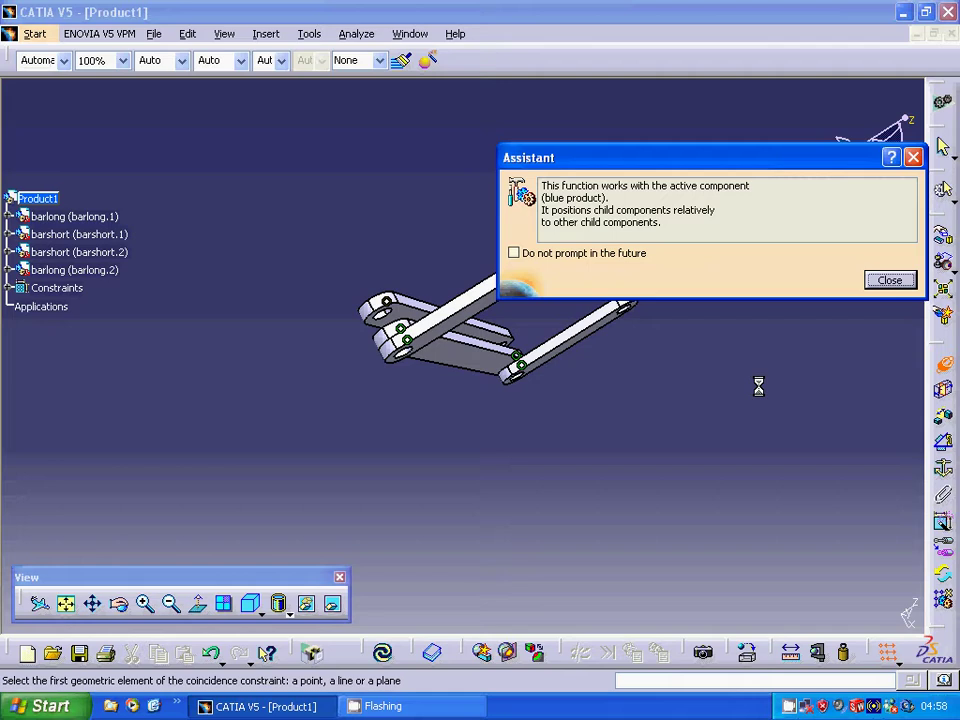
left_click(889, 281)
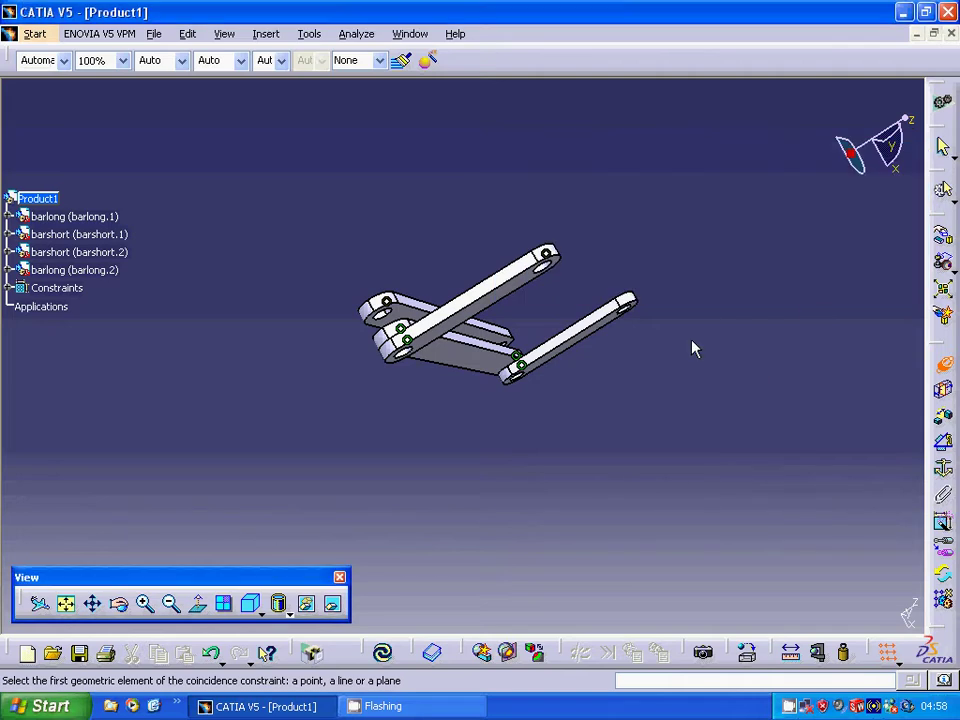
left_click(640, 308)
middle_click_drag(555, 396, 369, 463)
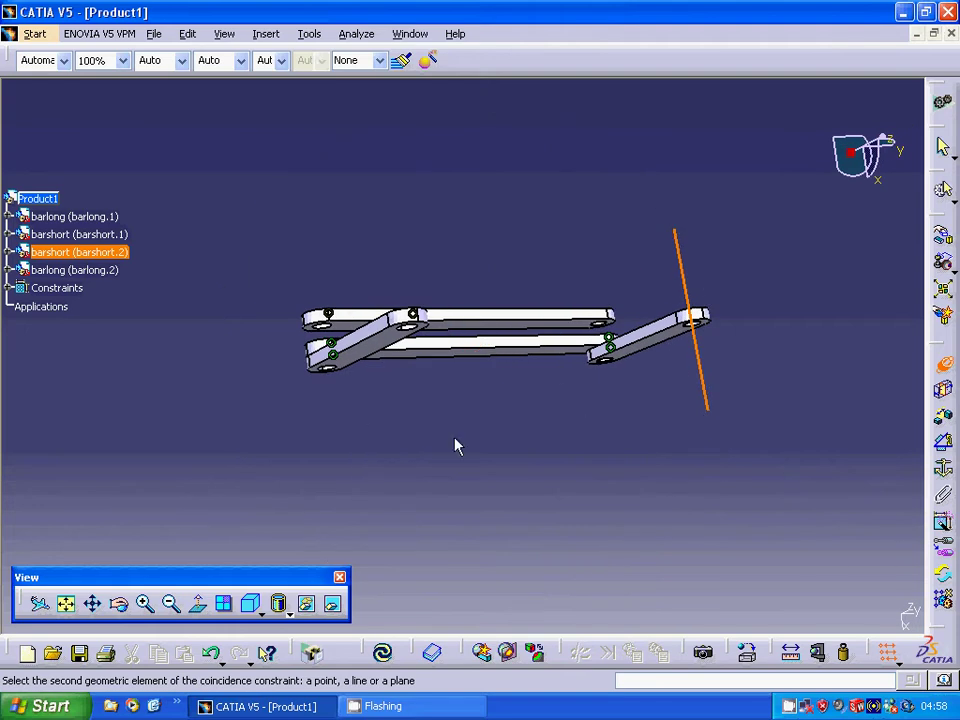
left_click(604, 314)
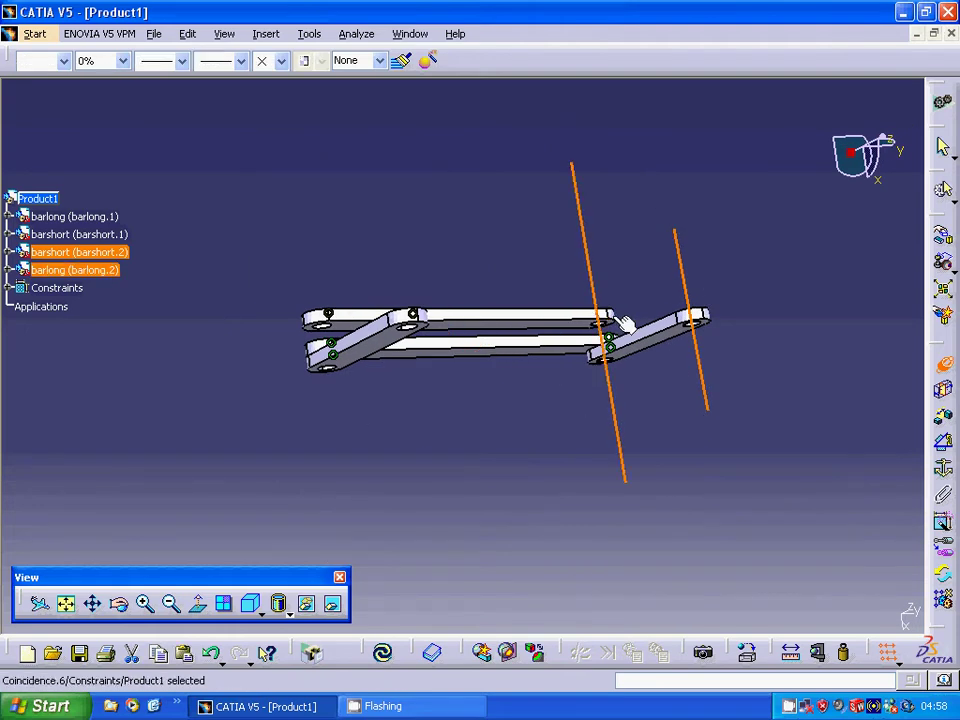
left_click(385, 655)
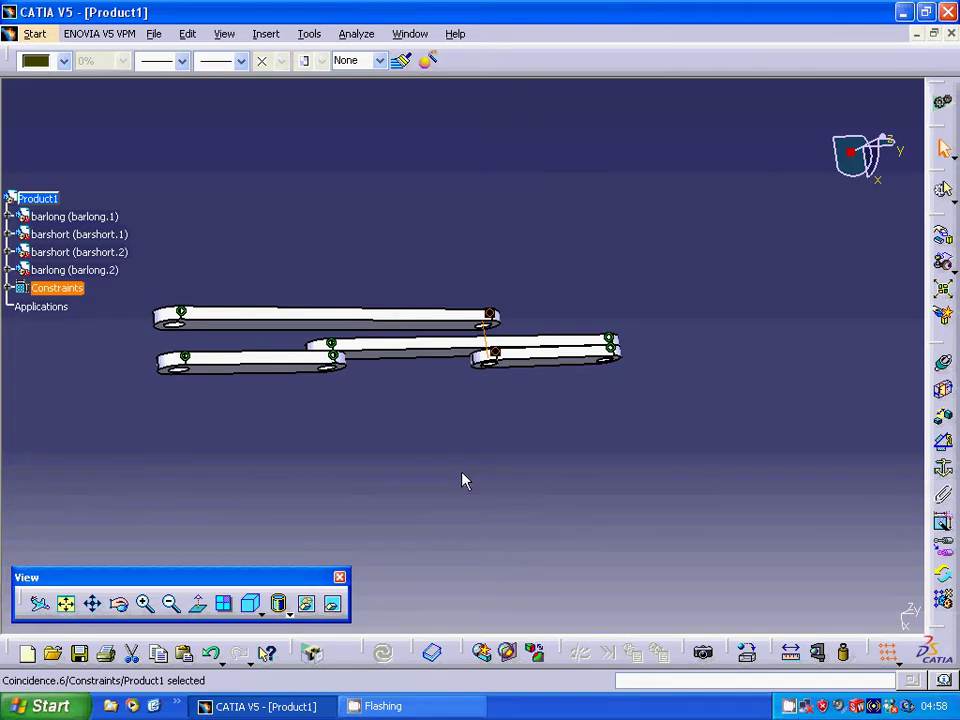
Add a 0 mm offset constraint between the second short bar's front face and the second long bar's back face, and update the assembly.
middle_click_drag(463, 481, 589, 200)
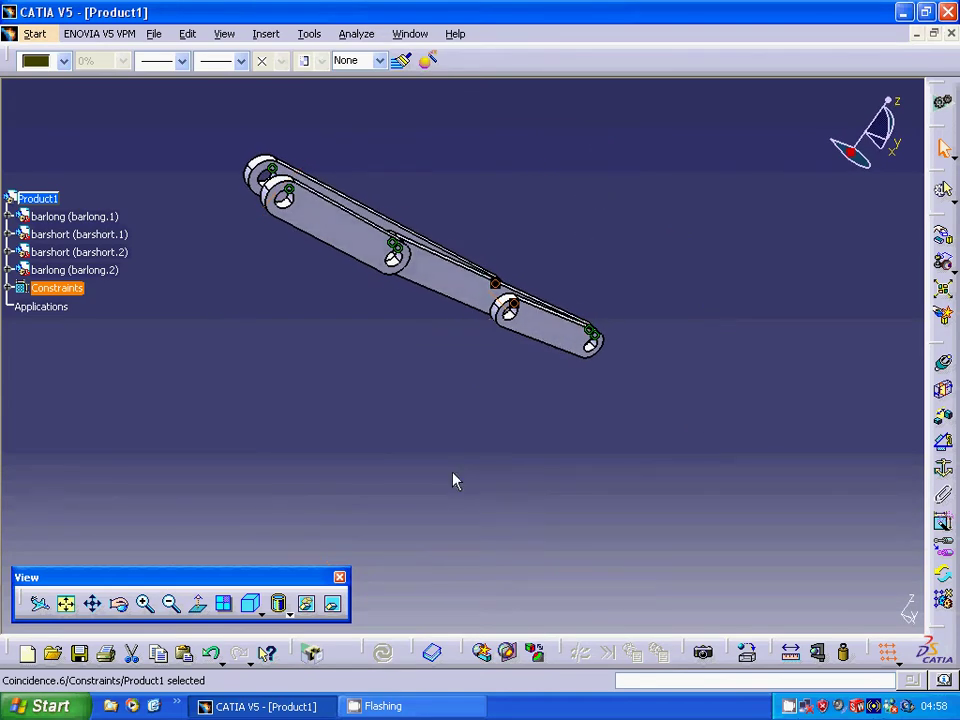
left_click(943, 418)
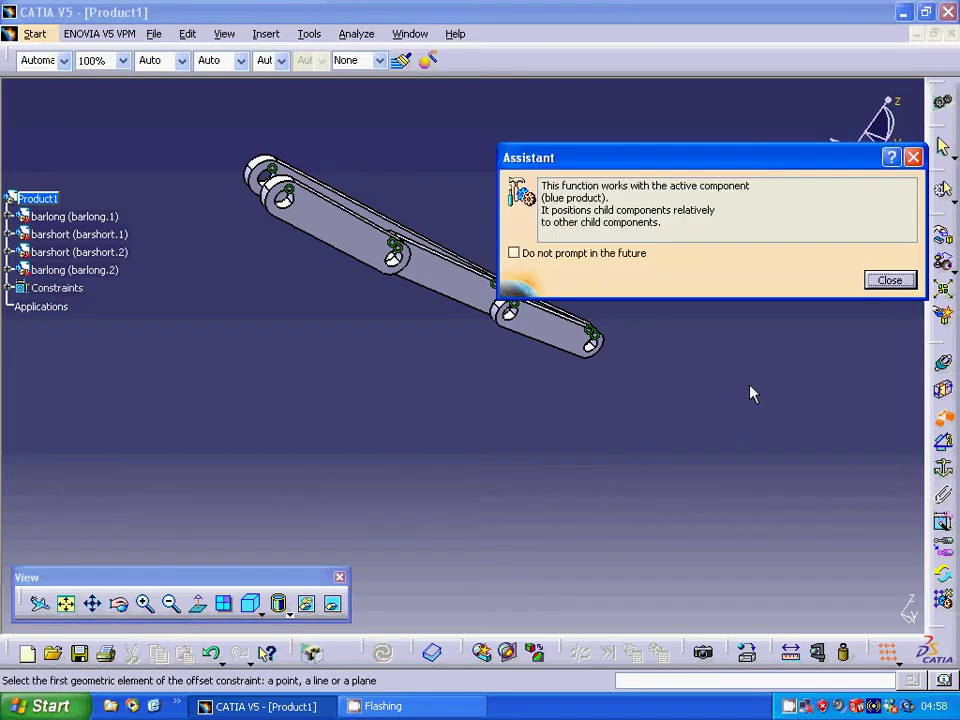
middle_click_drag(753, 393, 712, 370)
left_click(889, 281)
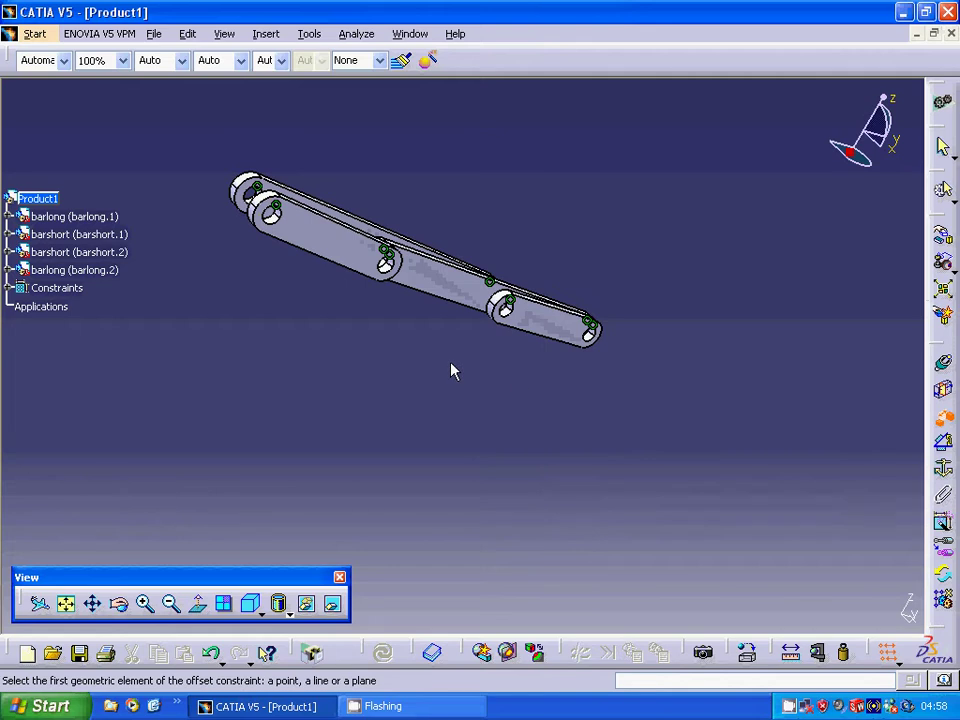
left_click(549, 333)
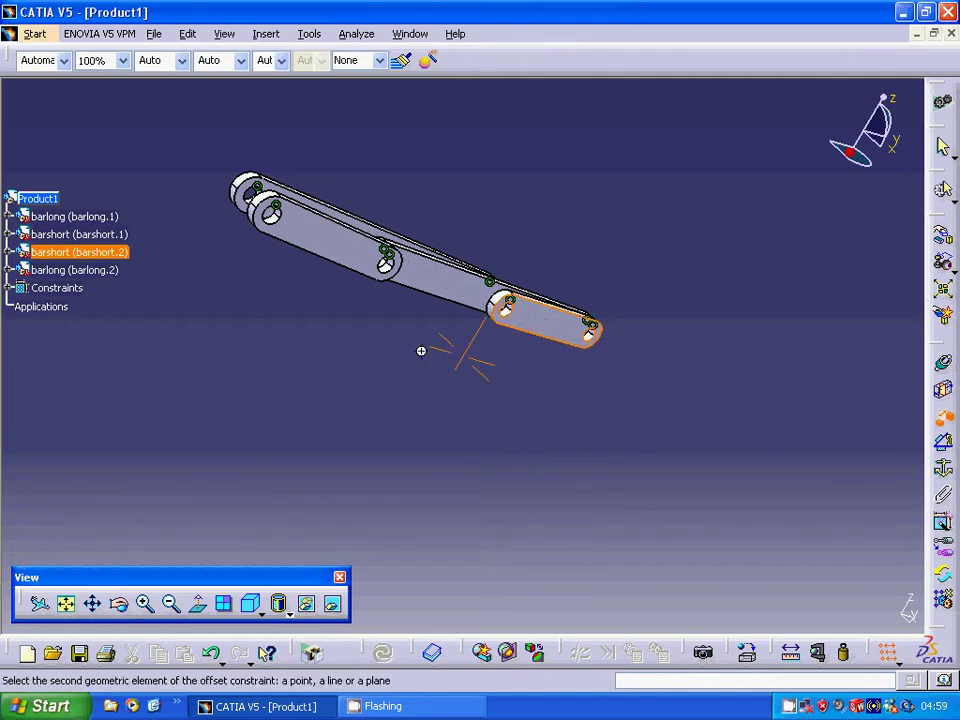
middle_click_drag(421, 351, 748, 422)
left_click(469, 275)
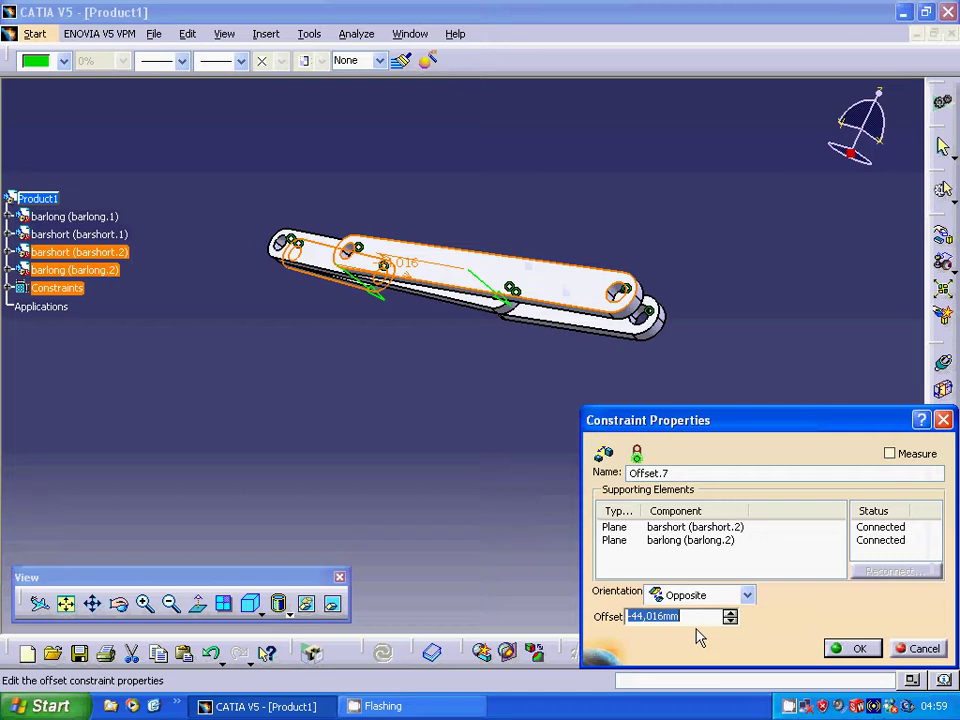
type("0")
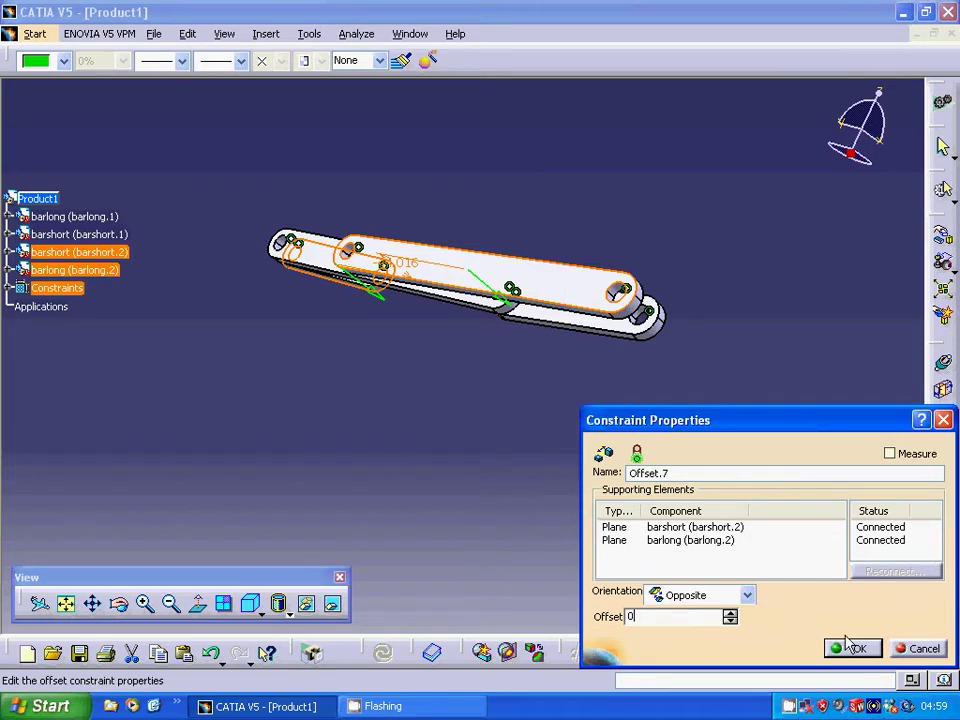
left_click(851, 648)
left_click(383, 654)
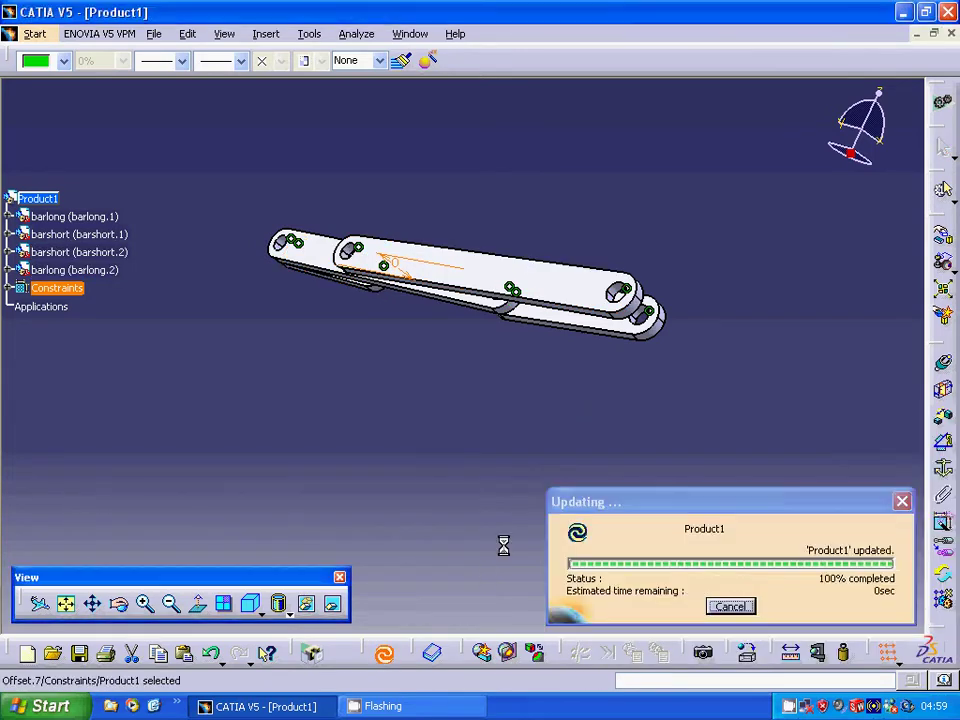
Try to rotate the first short bar about the hole axis it shares with the second long bar.
middle_click_drag(570, 514, 293, 381)
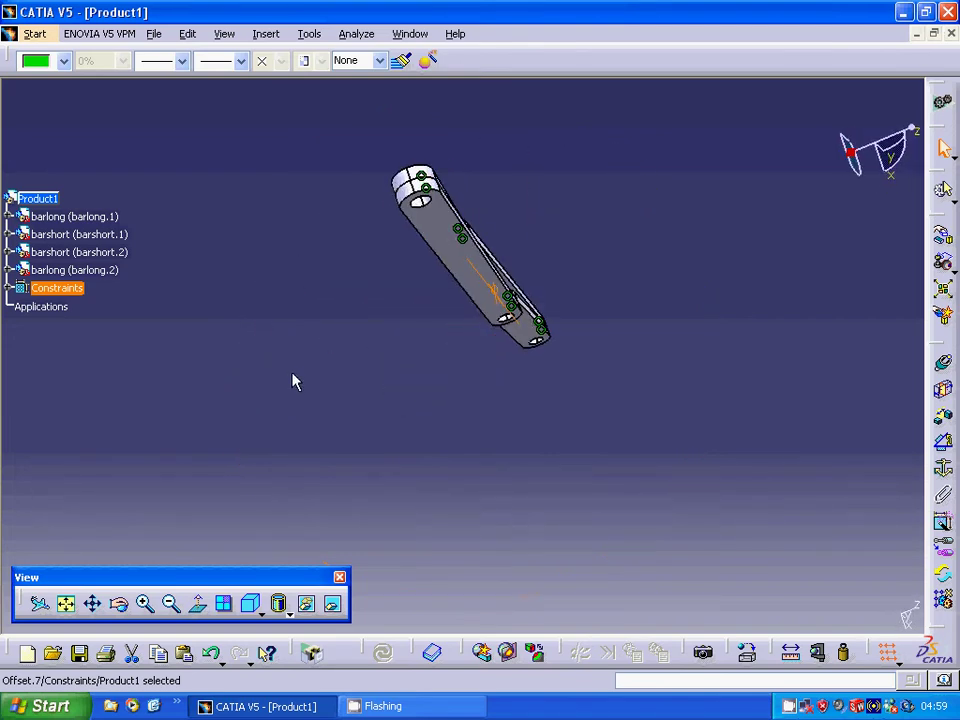
left_click(937, 243)
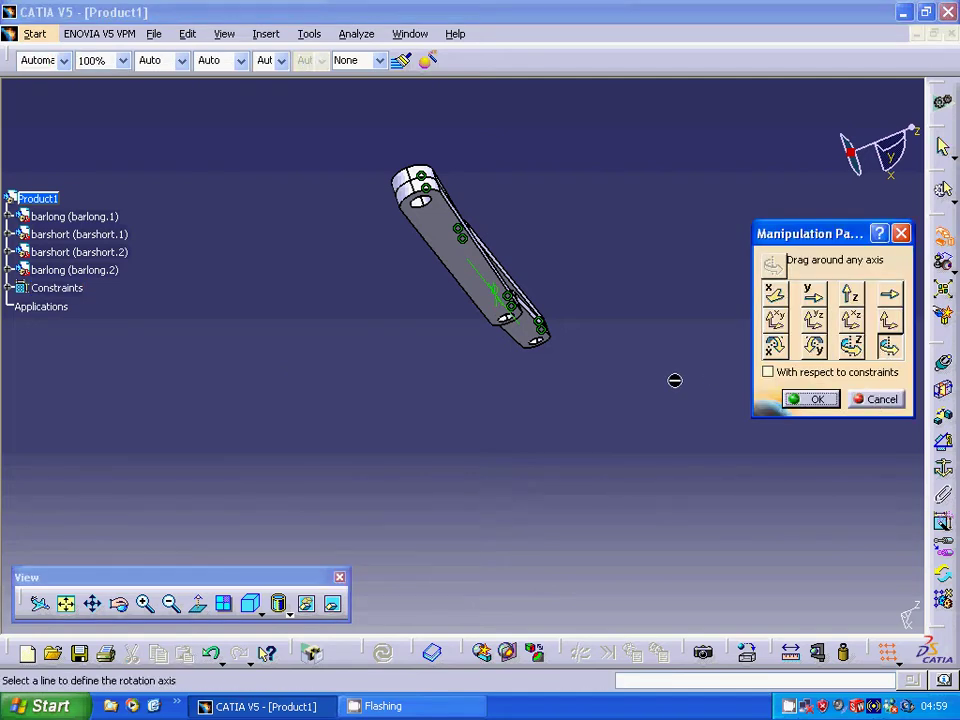
middle_click_drag(602, 407, 515, 272)
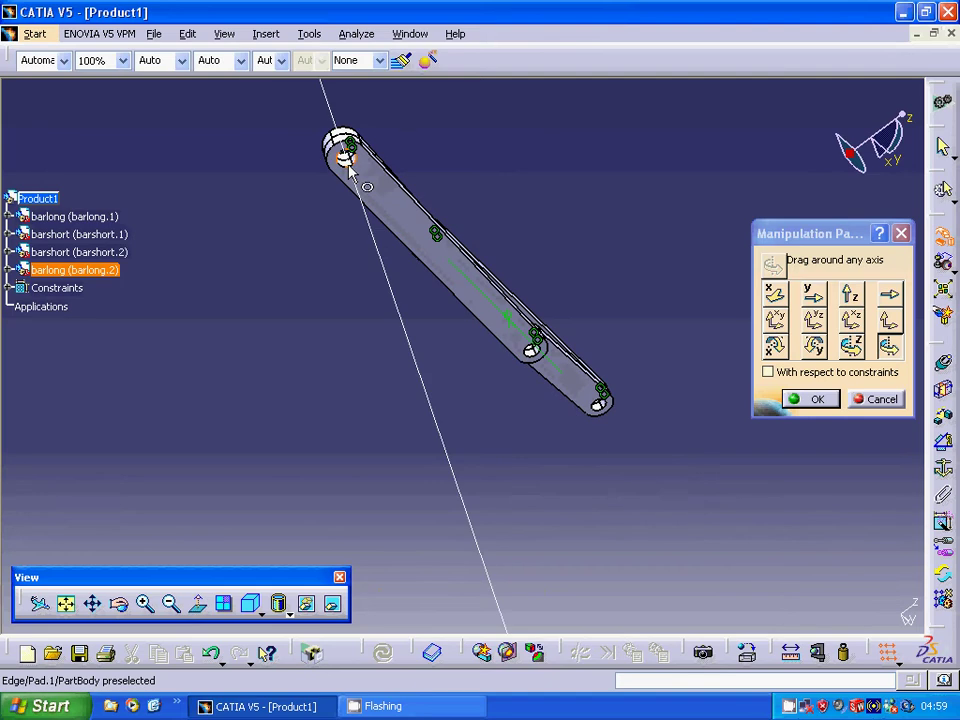
left_click_drag(396, 176, 408, 209)
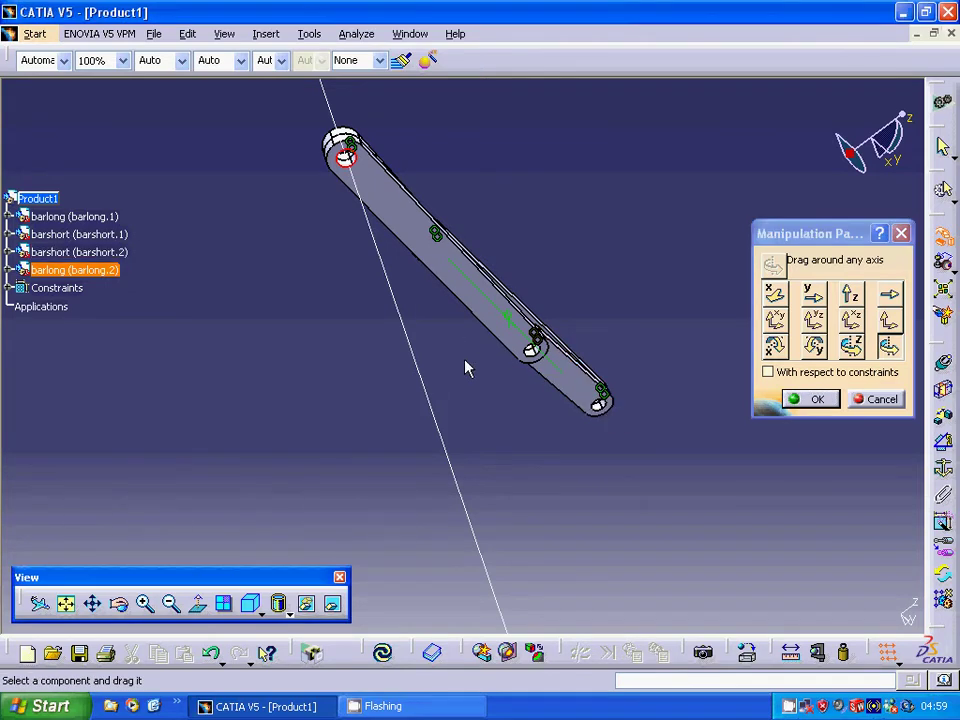
left_click_drag(348, 334, 530, 540)
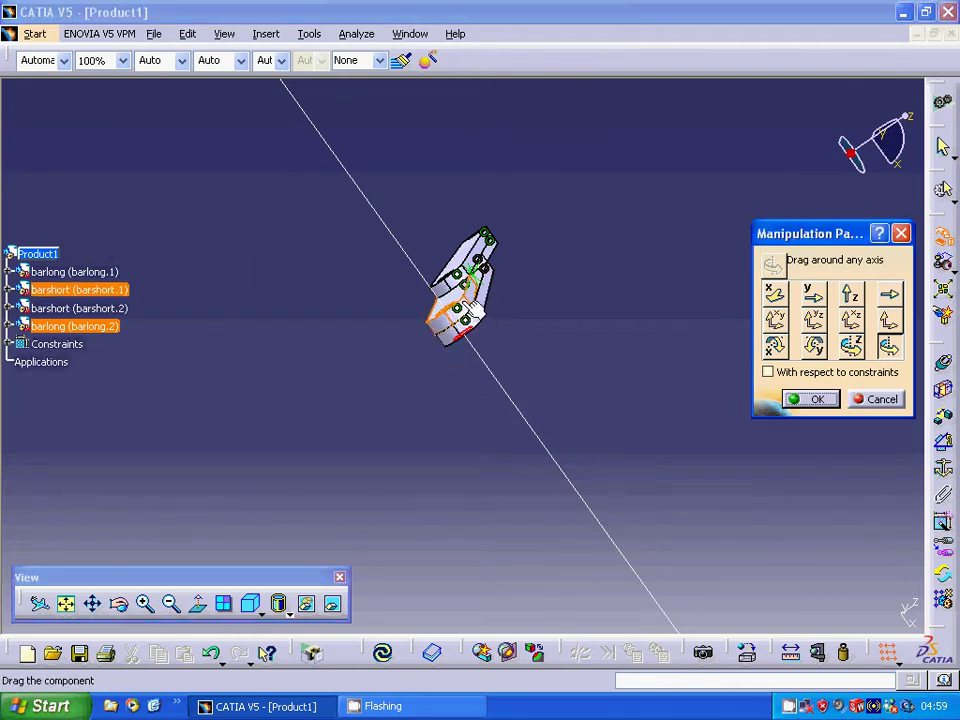
left_click_drag(474, 313, 482, 347)
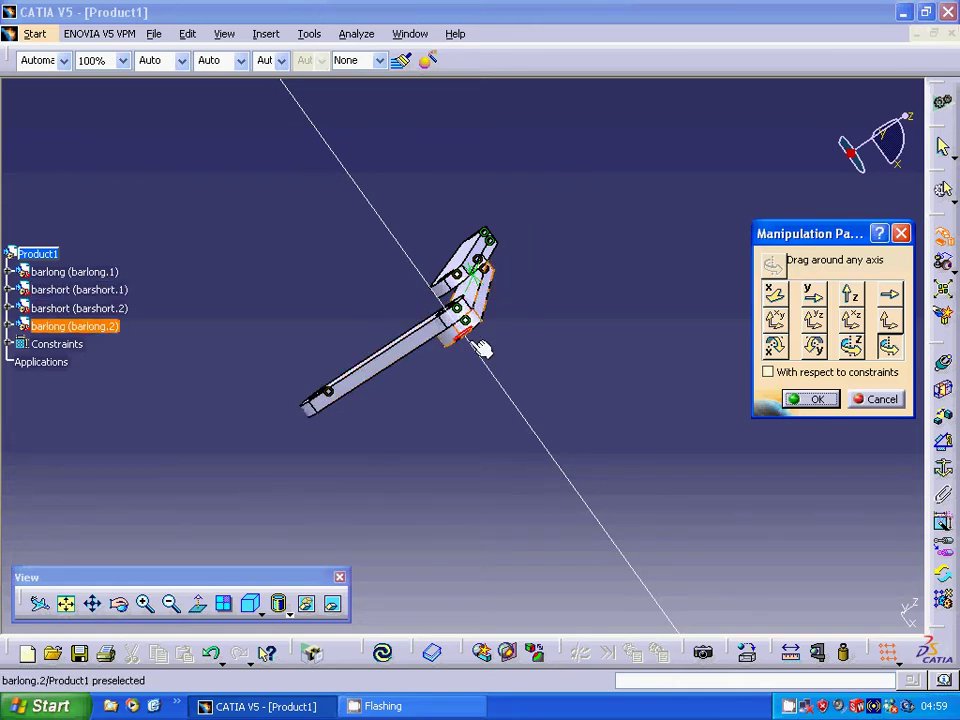
middle_click_drag(589, 374, 338, 375)
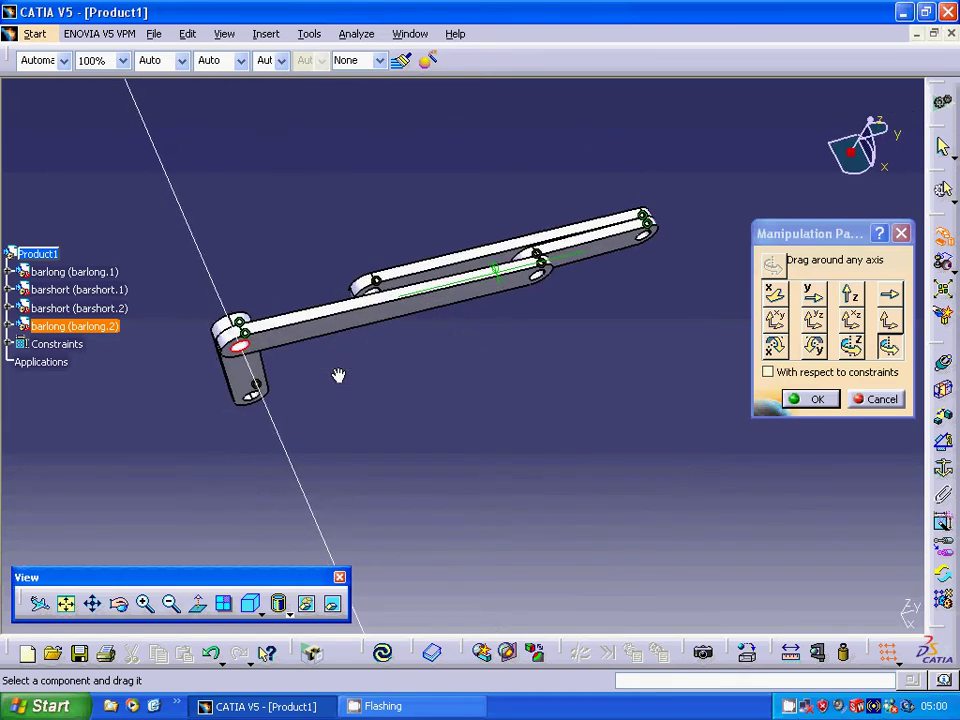
left_click(882, 400)
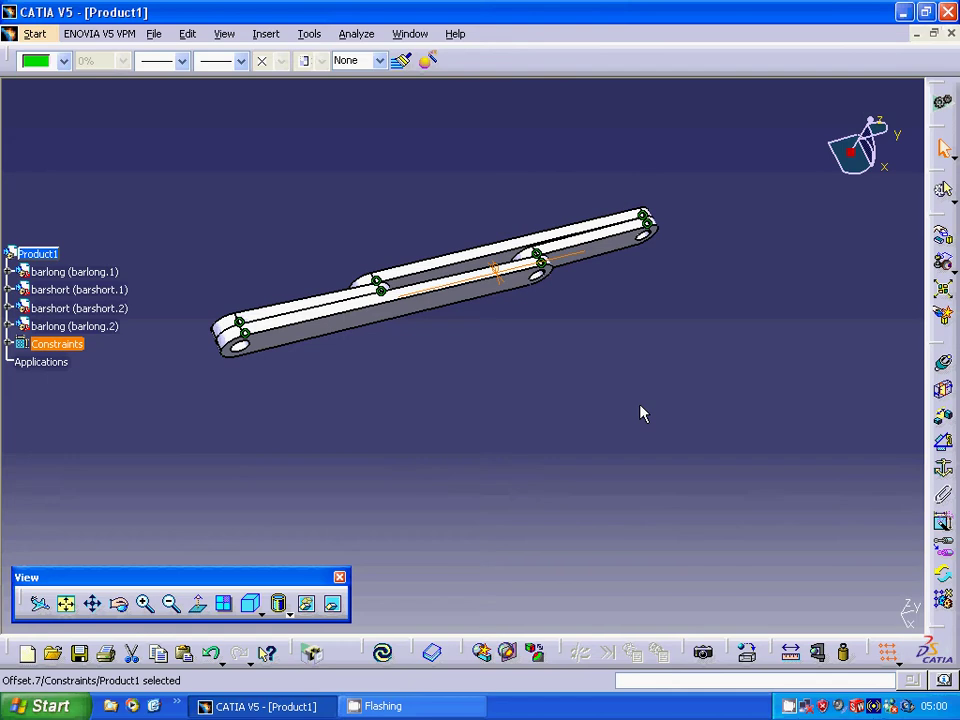
Hide the offset constraint between the second short bar and the second long bar.
middle_click_drag(641, 411, 644, 308)
left_click(615, 331)
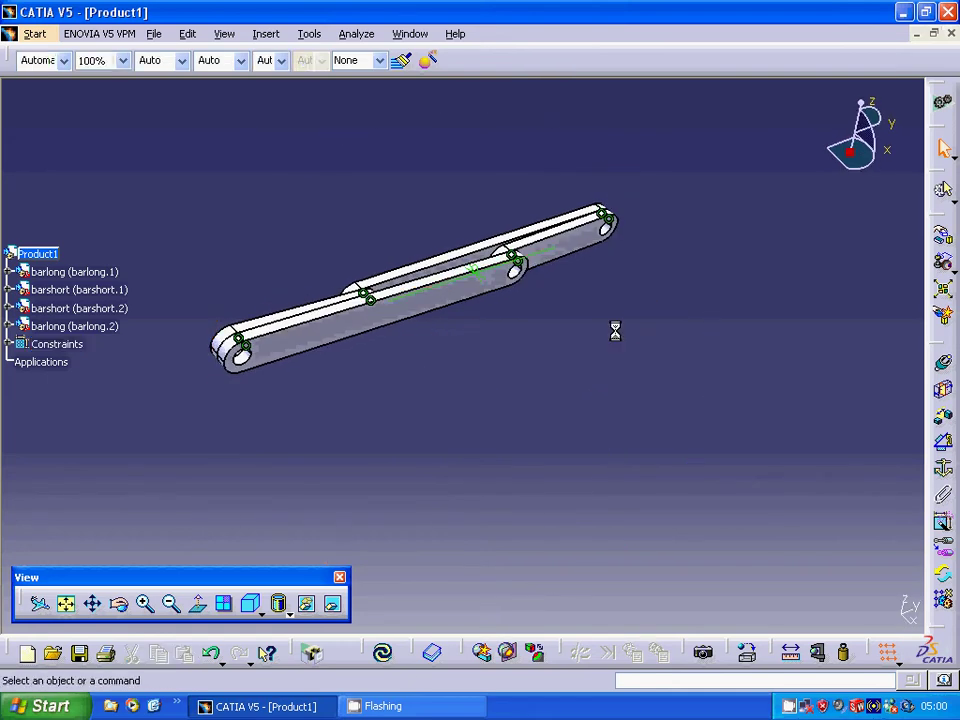
right_click(485, 281)
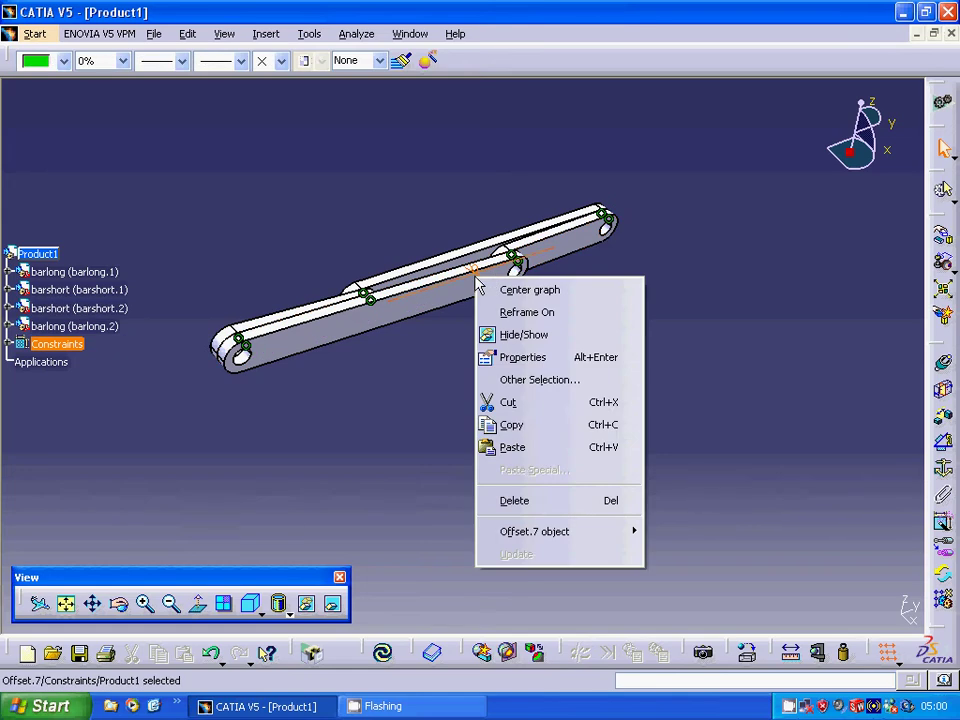
left_click(525, 354)
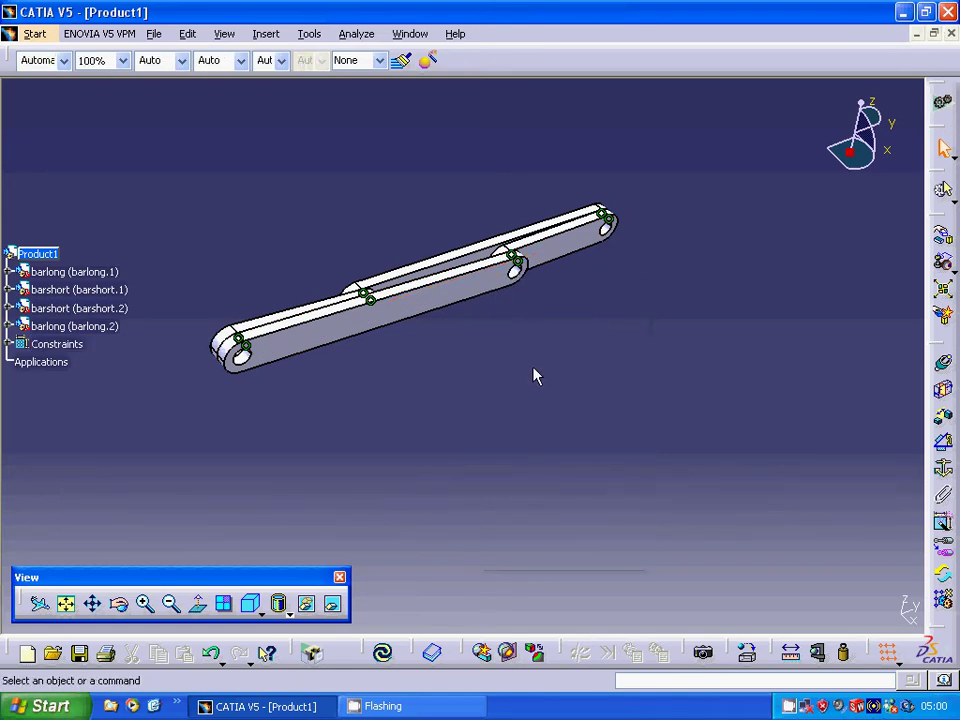
Switch the four-bar assembly to the DMU Kinematics workbench.
middle_click_drag(534, 375, 552, 333)
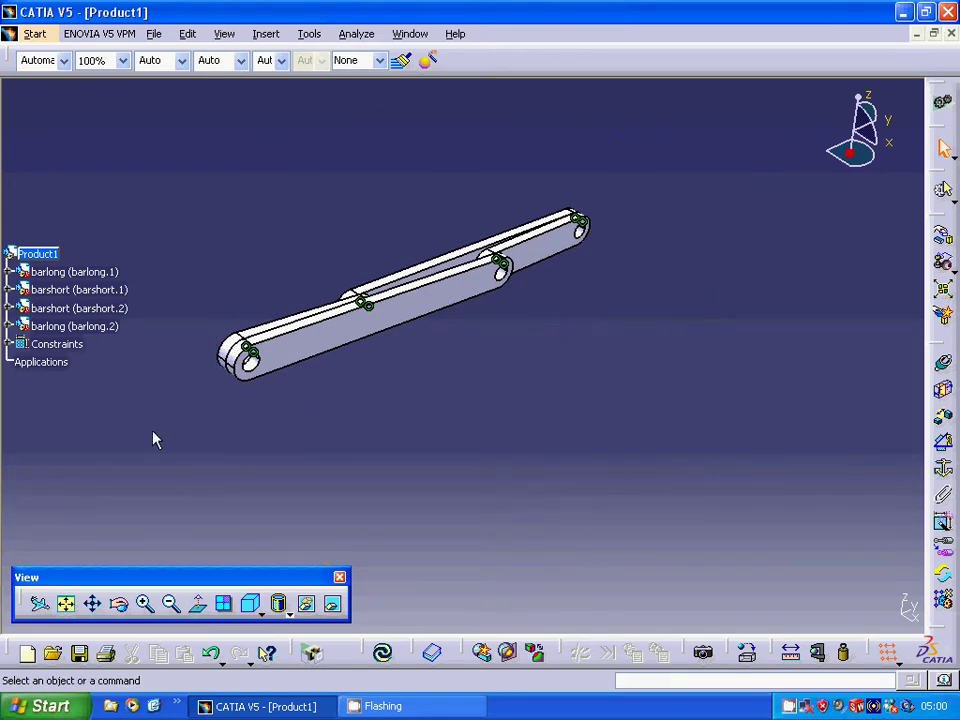
scroll(153, 440, "down", 5)
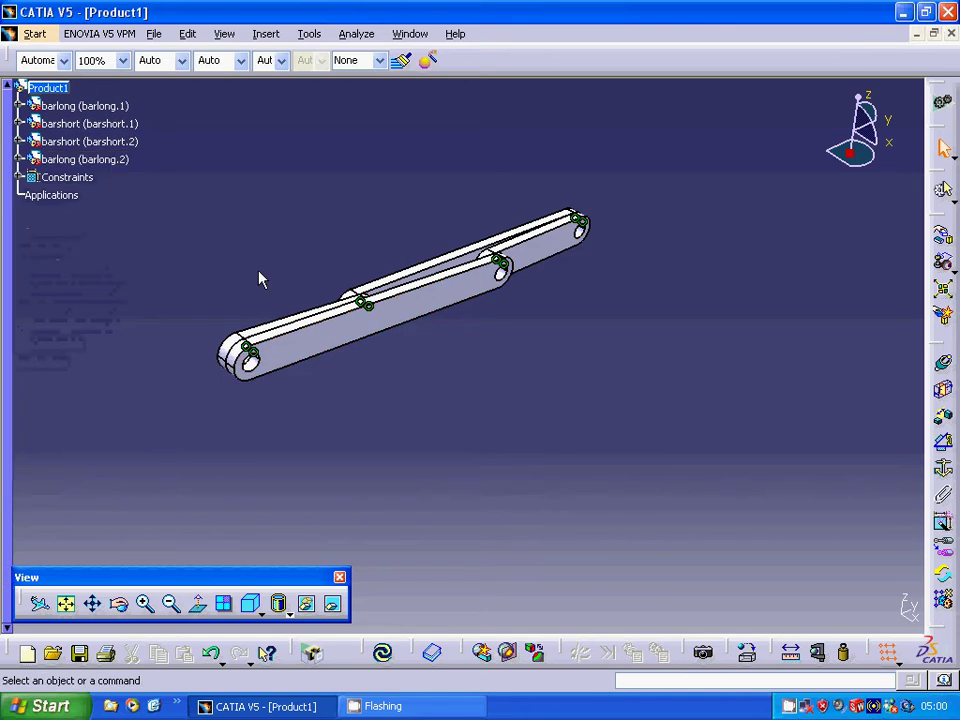
left_click(36, 34)
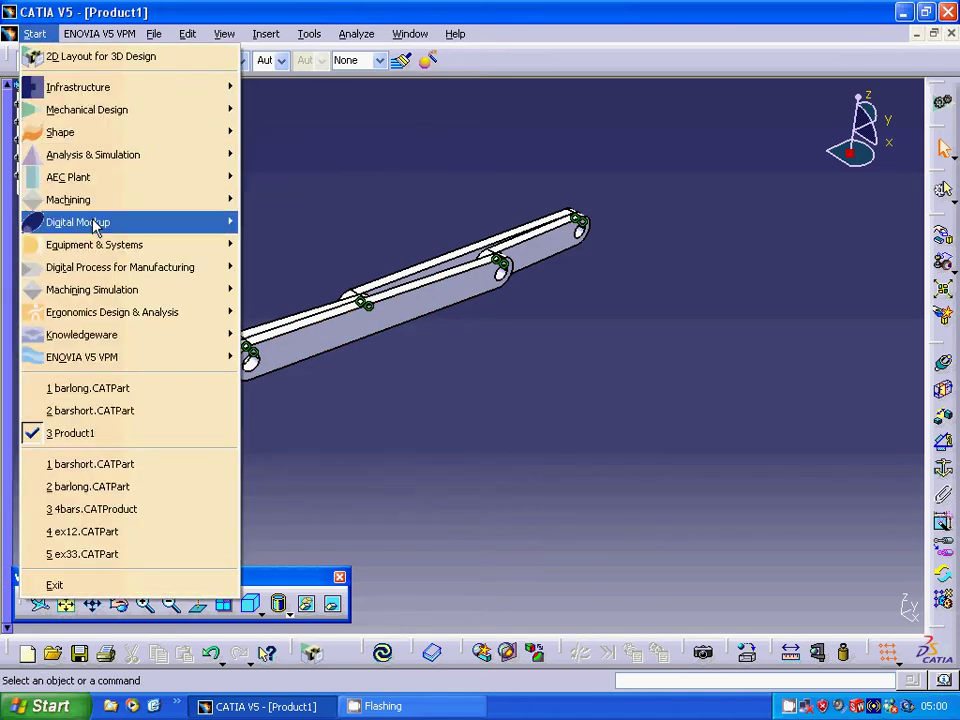
mouse_move(92, 230)
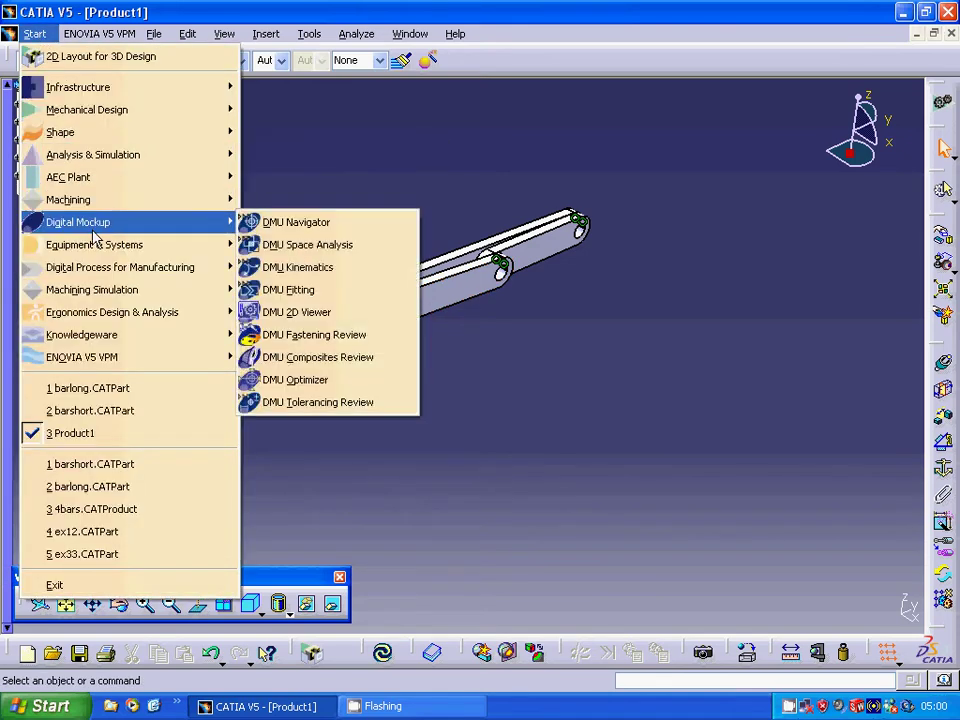
left_click(293, 269)
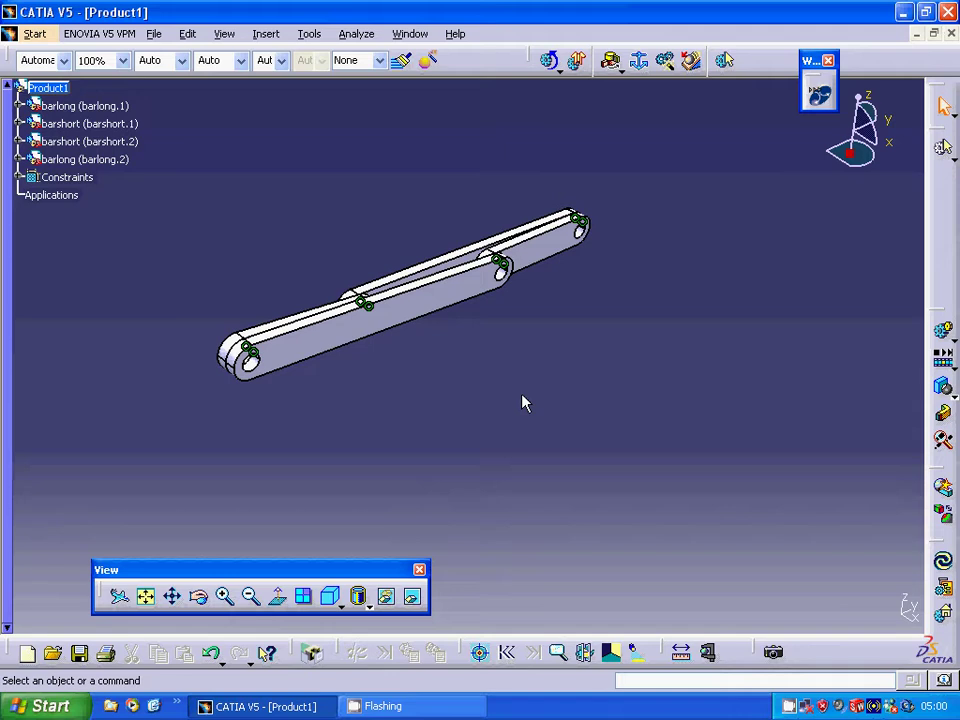
Start a revolute joint and create a new mechanism for it under the default name.
left_click(611, 64)
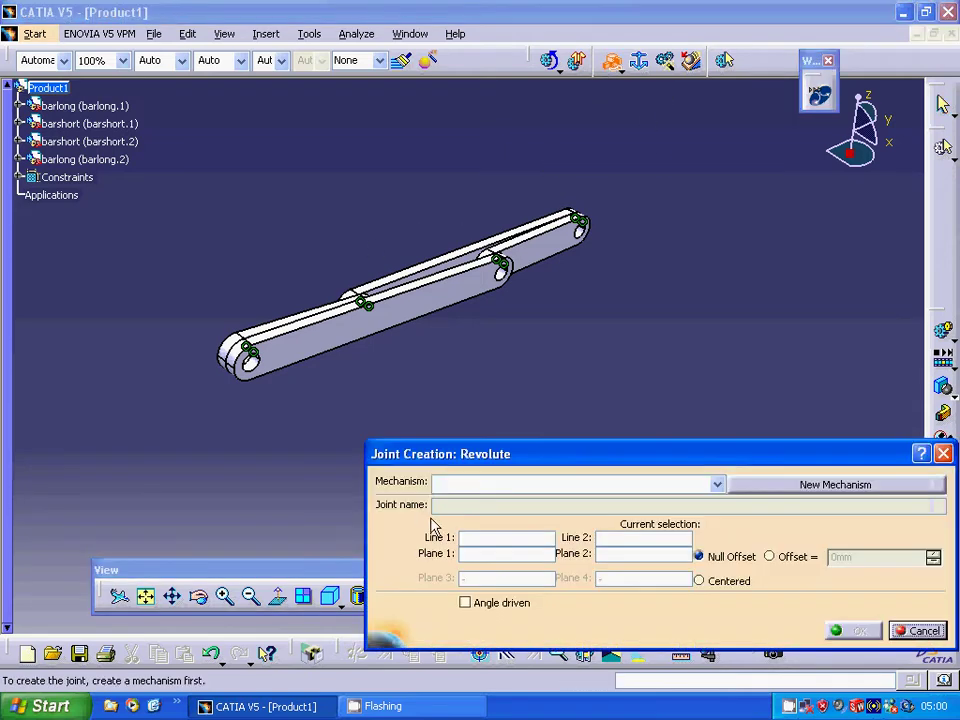
left_click(808, 487)
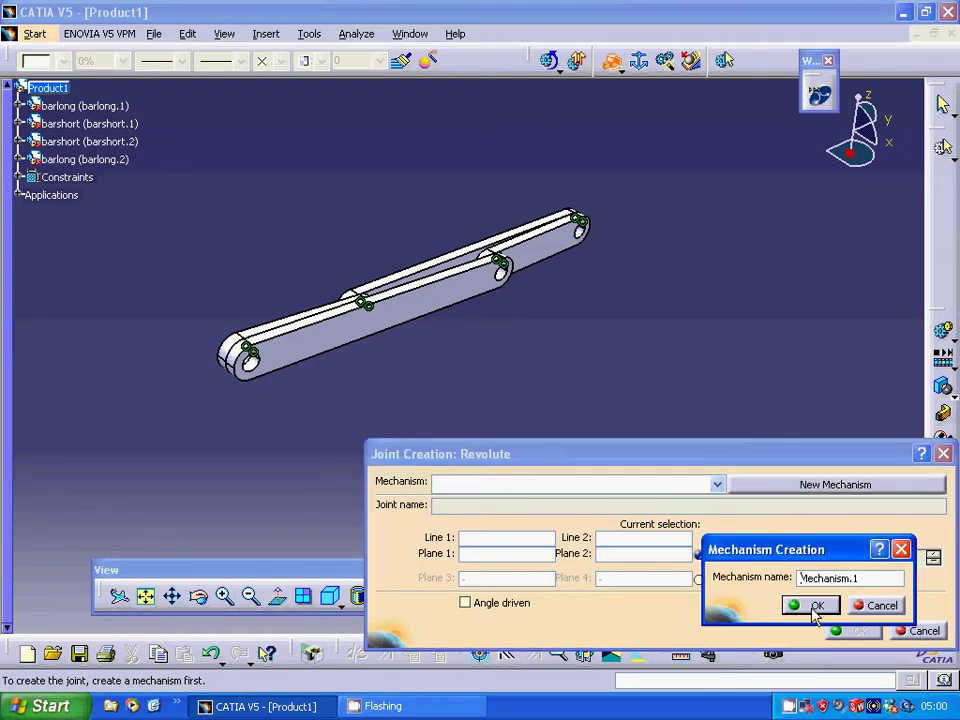
left_click(815, 607)
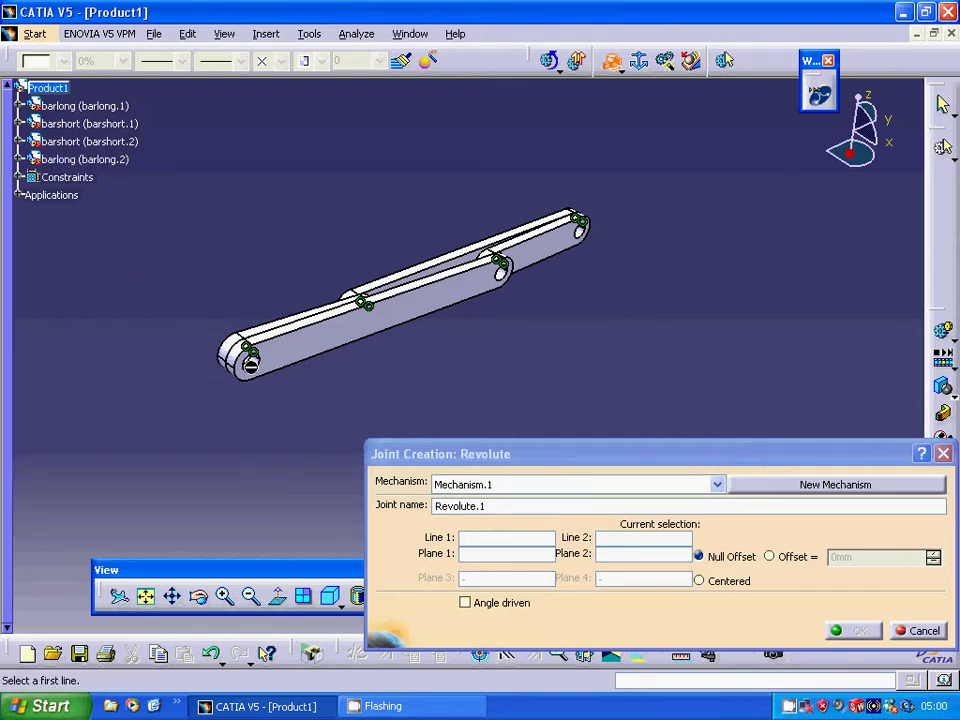
Set the revolute joint's two lines to the shared hole axes of the second long bar and the first short bar.
left_click(268, 374)
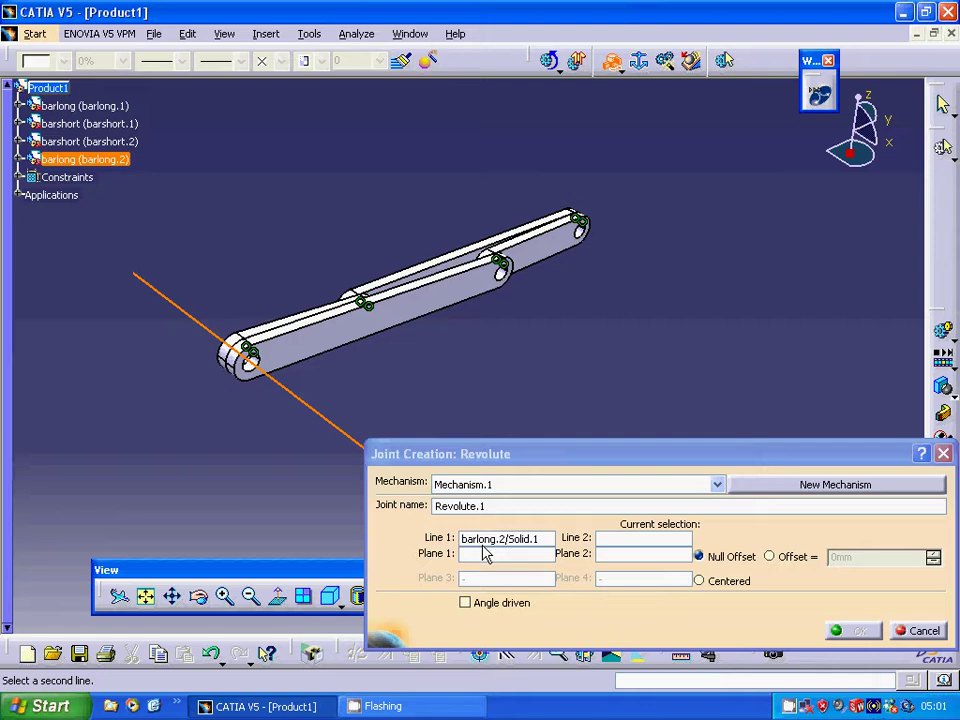
right_click(789, 706)
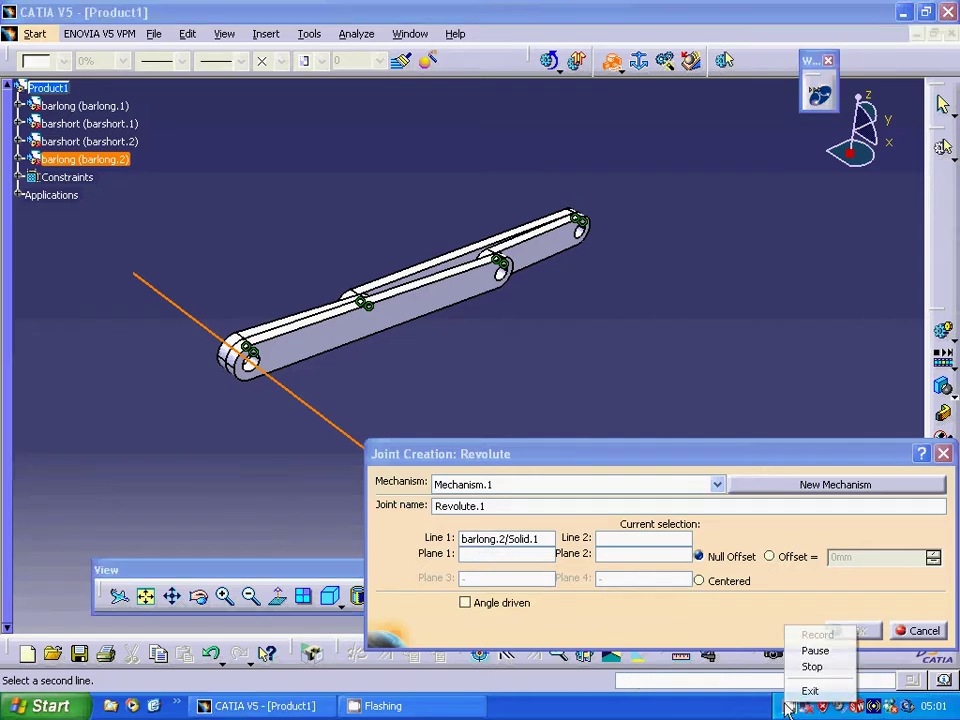
left_click(811, 651)
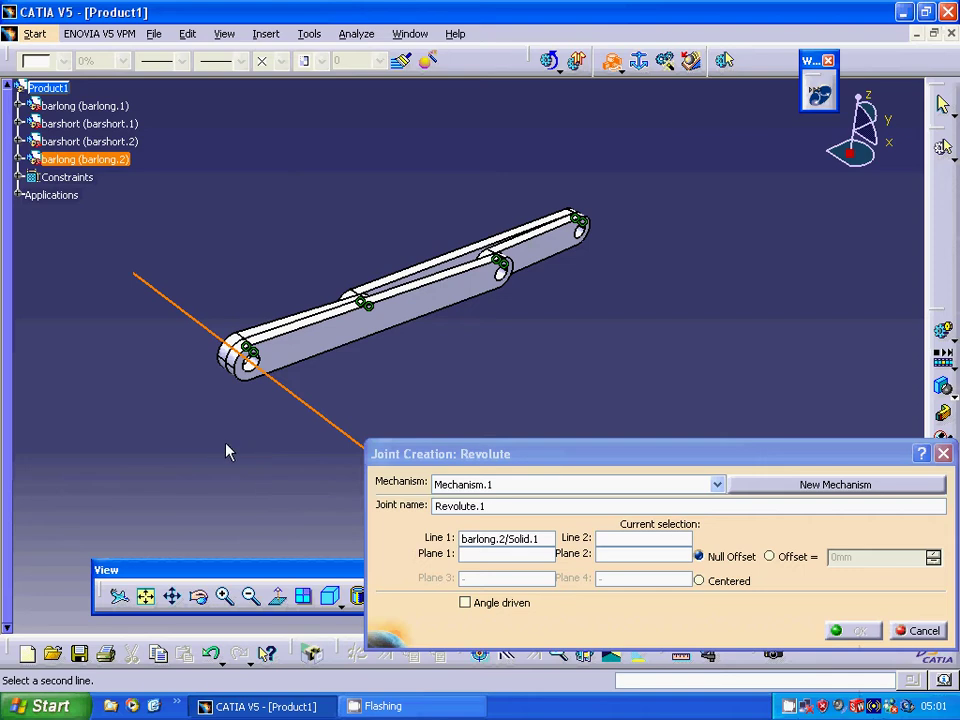
middle_click_drag(227, 450, 587, 403)
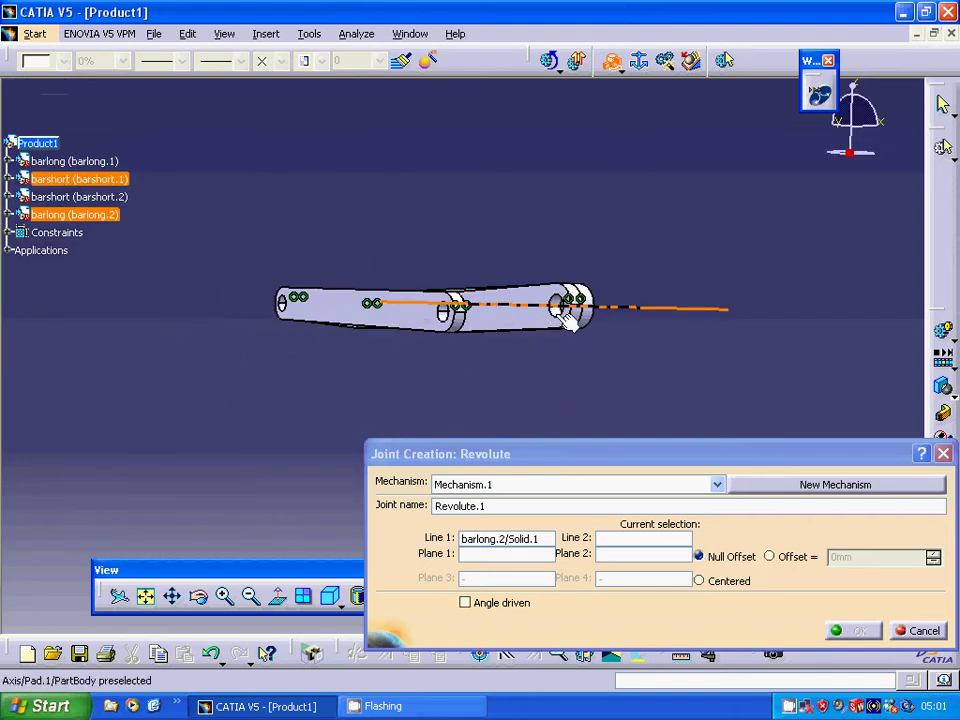
left_click(558, 313)
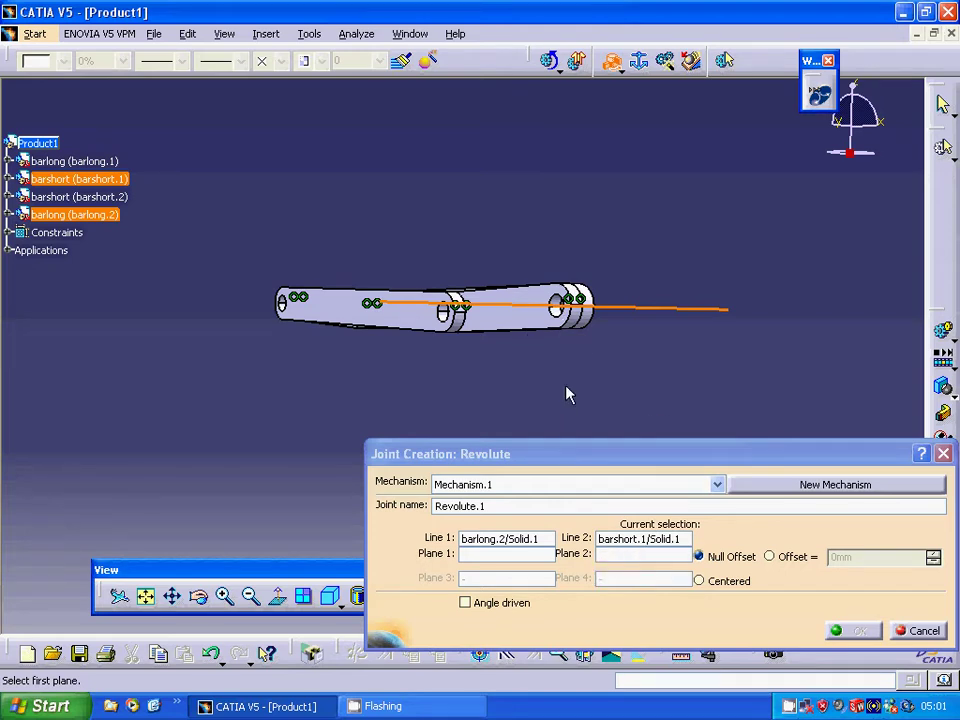
Set the joint's planes to the touching faces of the second long bar and the first short bar, and create the joint with null offset.
middle_click_drag(591, 376, 317, 274)
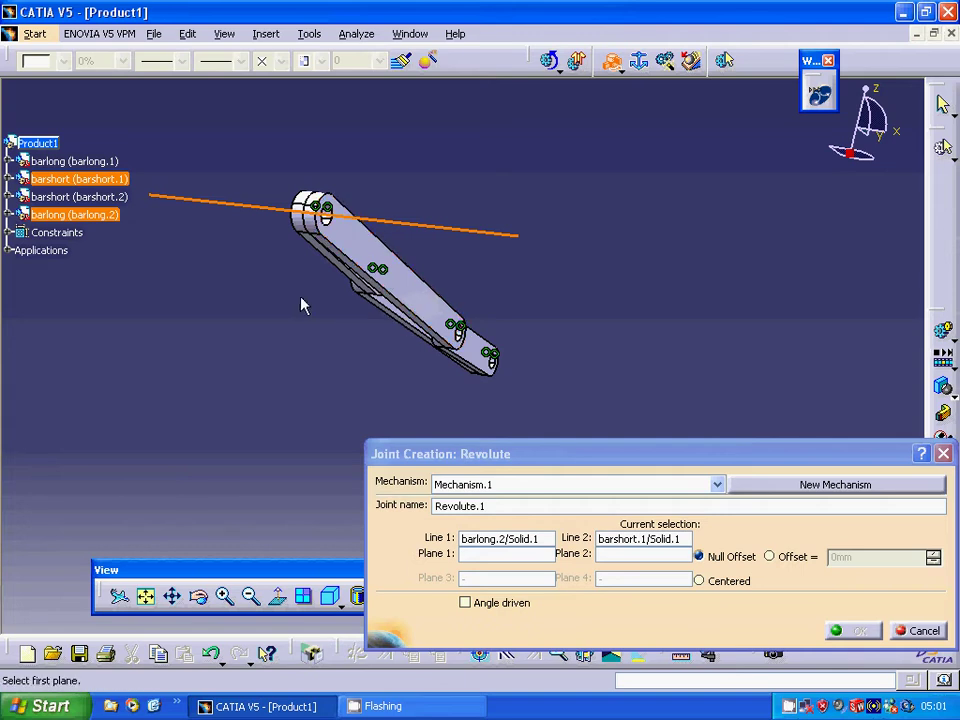
middle_click_drag(302, 304, 432, 407)
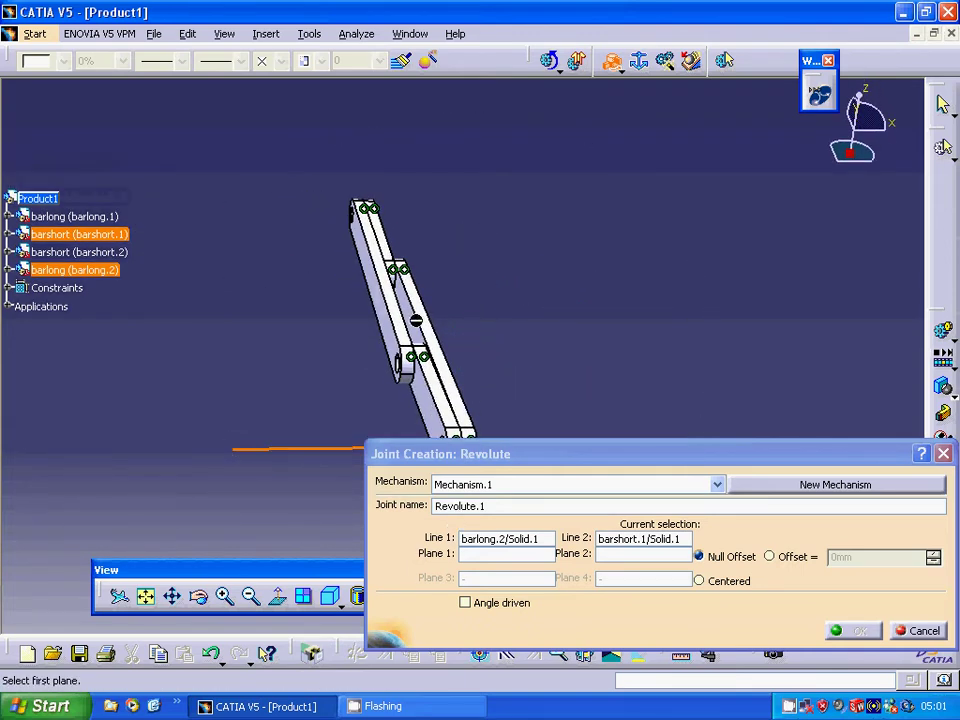
left_click(424, 327)
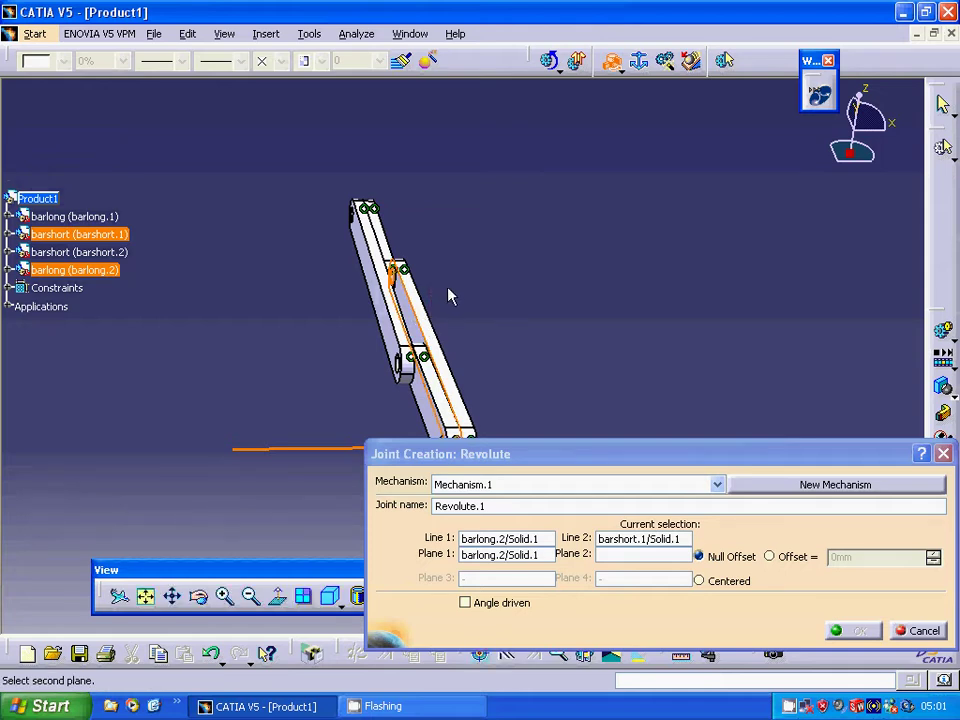
middle_click_drag(450, 294, 272, 200)
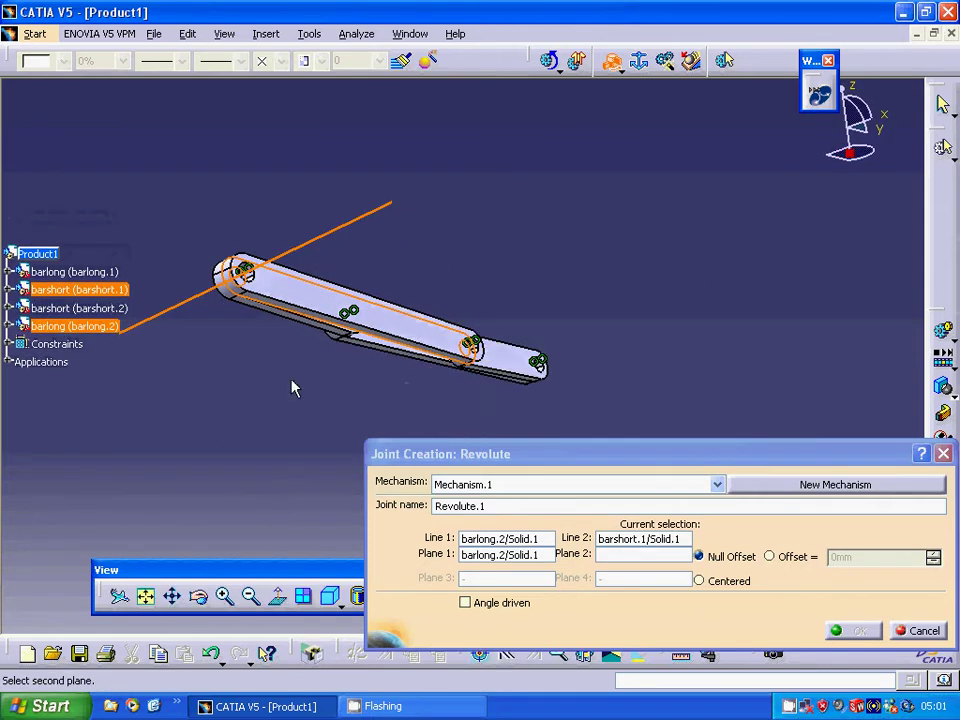
left_click(225, 596)
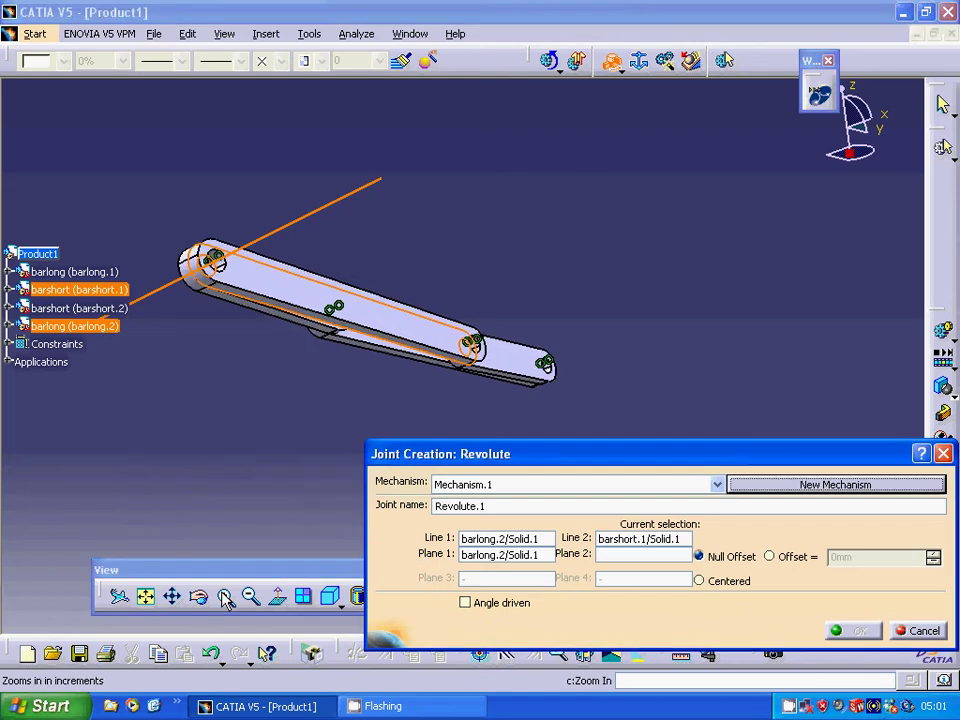
left_click(225, 596)
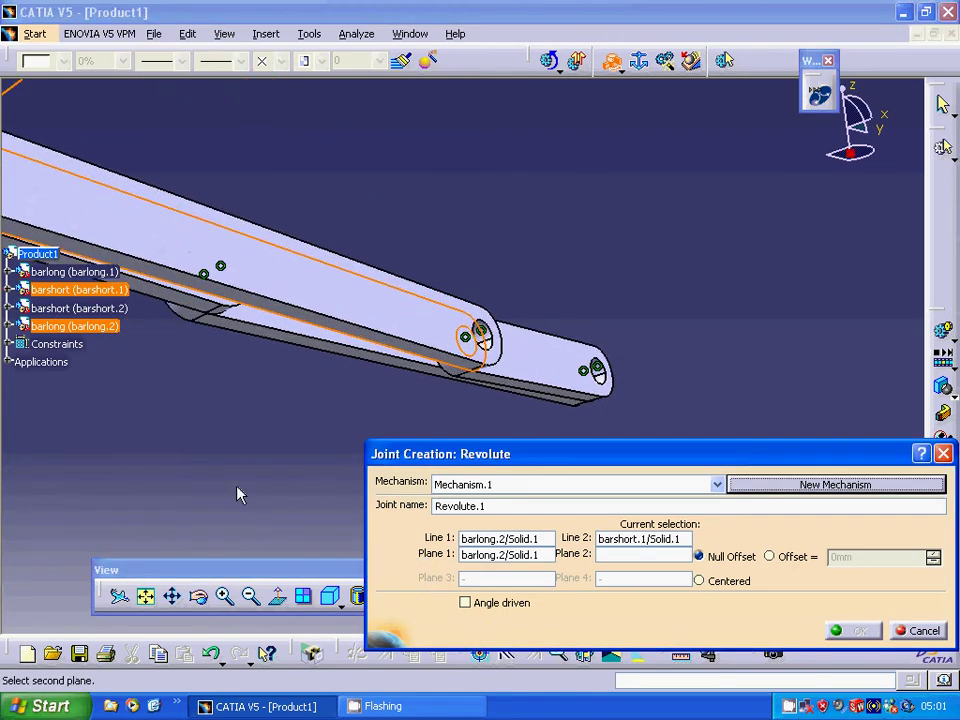
left_click(203, 300)
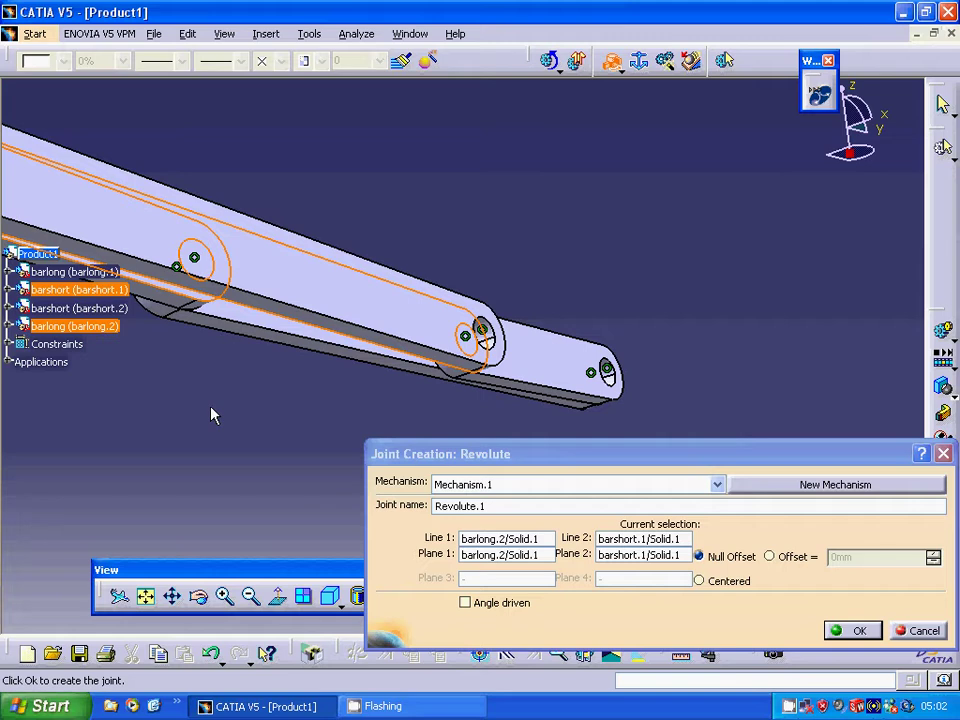
left_click(855, 631)
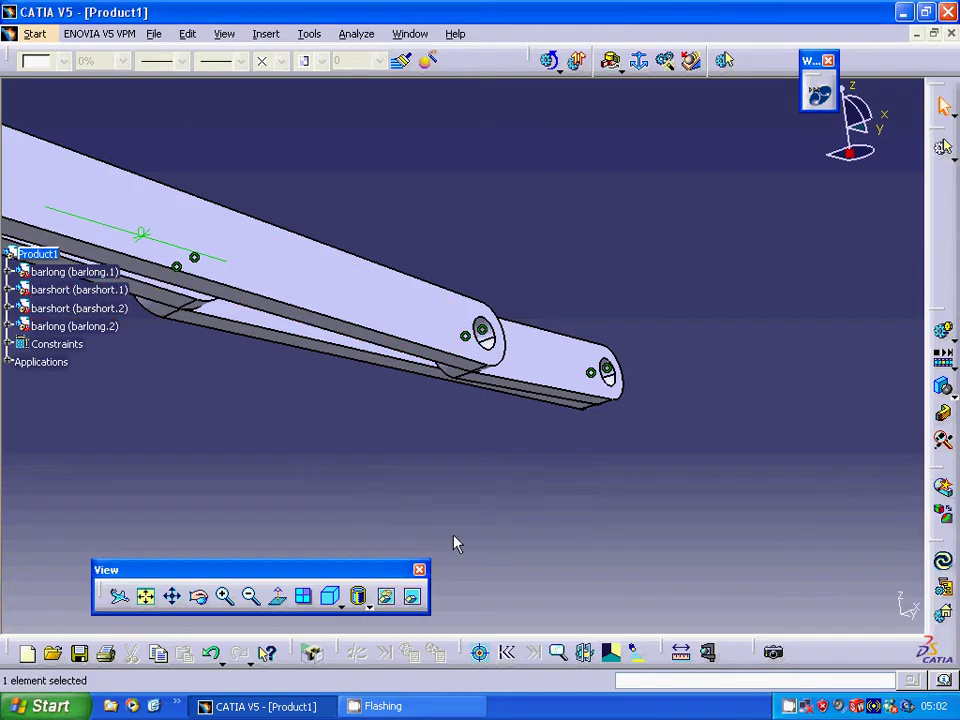
Hide the new joint's offset constraint between the second long bar and the first short bar, and fit the whole assembly in view.
right_click(141, 236)
left_click(168, 300)
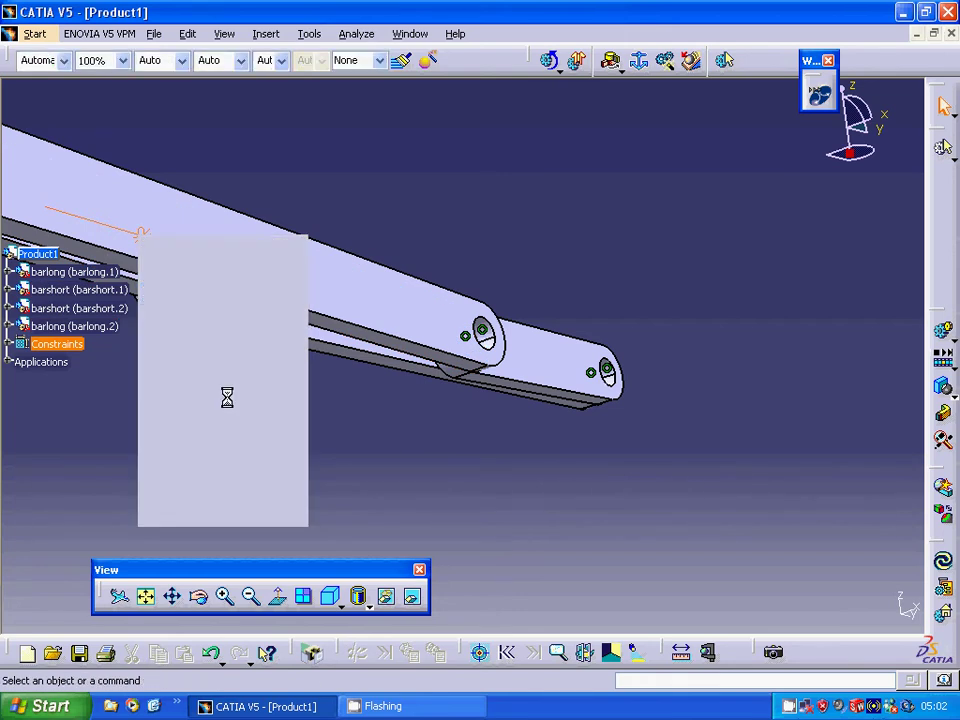
left_click(146, 598)
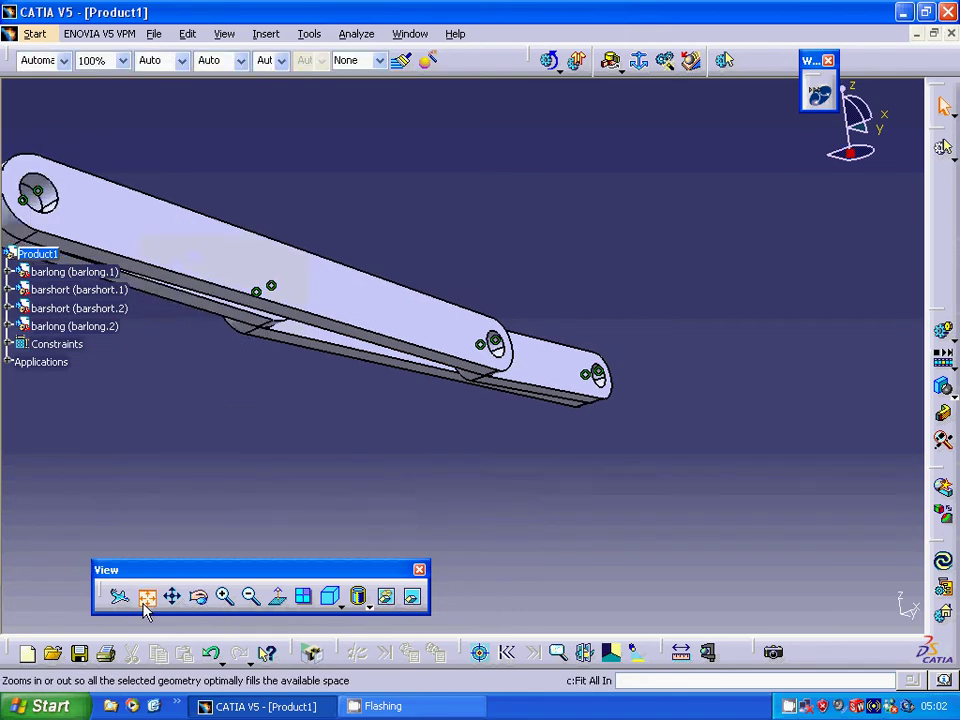
Start another revolute joint using the shared hole axes of the first long bar and the first short bar as its lines.
middle_click_drag(320, 470, 470, 418)
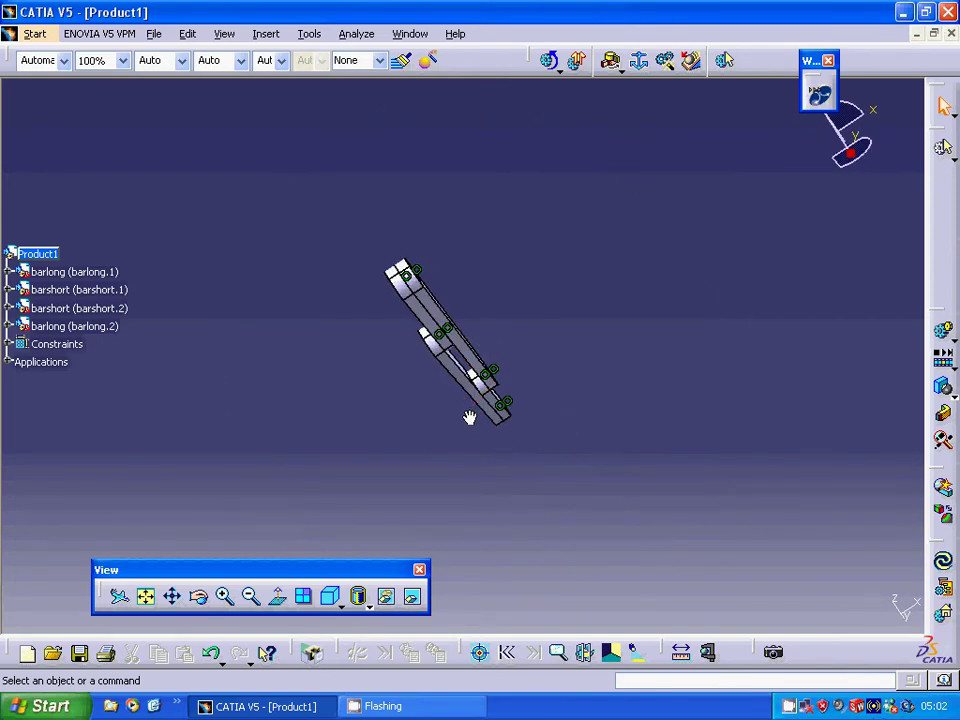
left_click(611, 60)
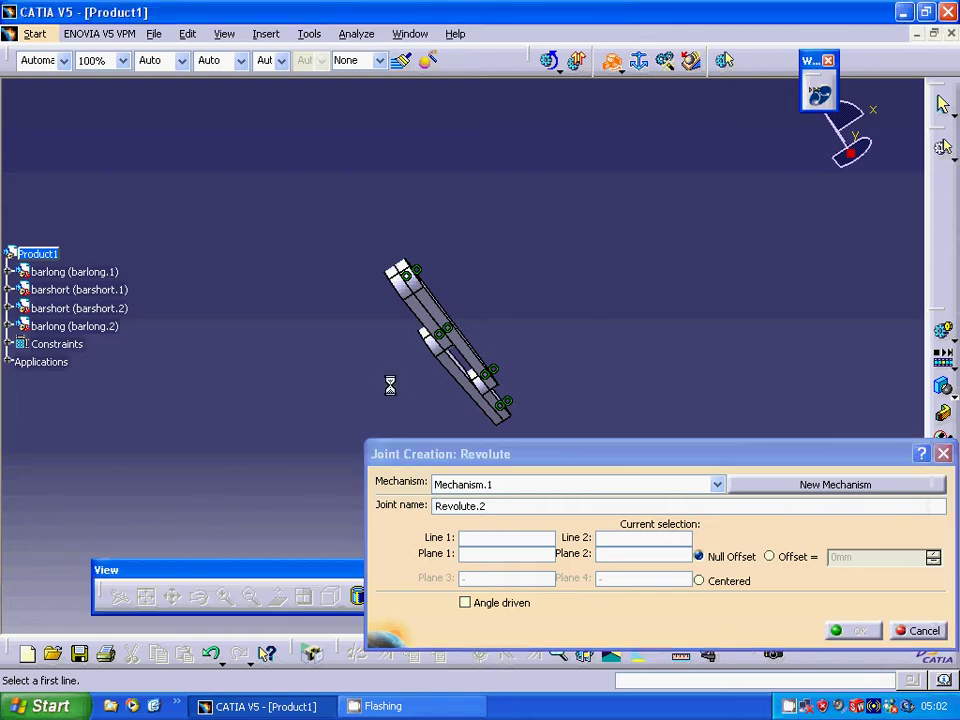
middle_click_drag(411, 386, 491, 345)
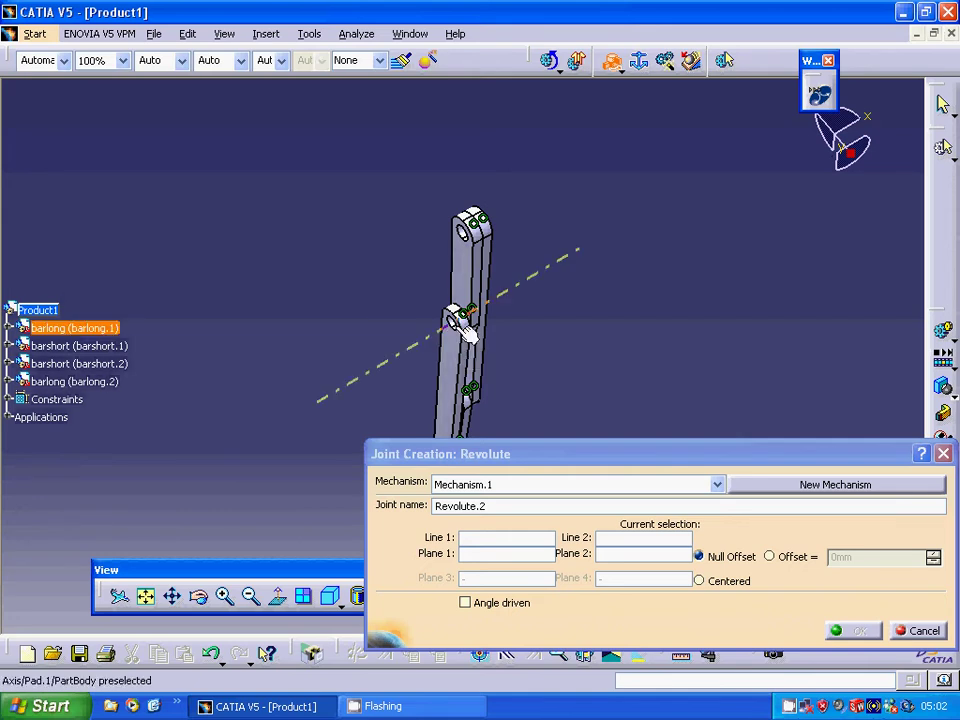
left_click(465, 331)
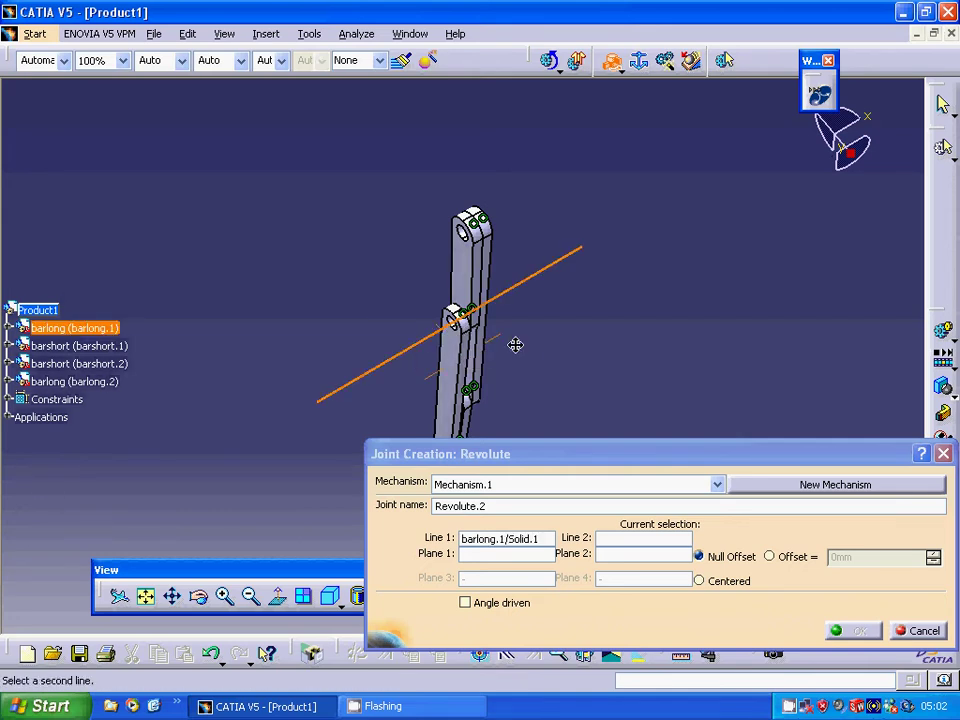
middle_click_drag(514, 343, 746, 467)
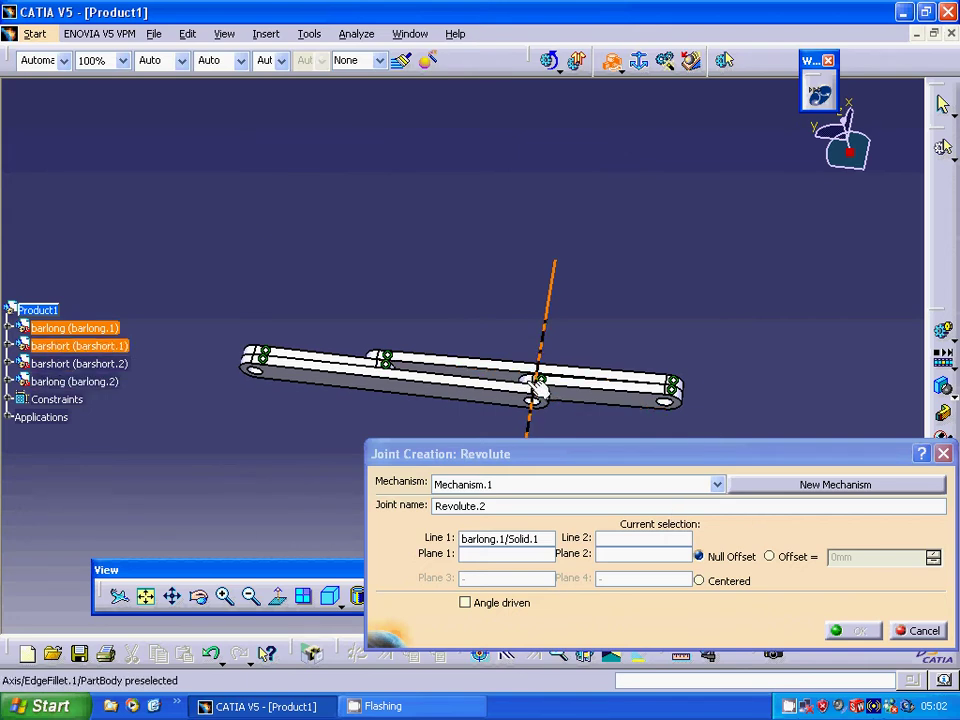
left_click(537, 385)
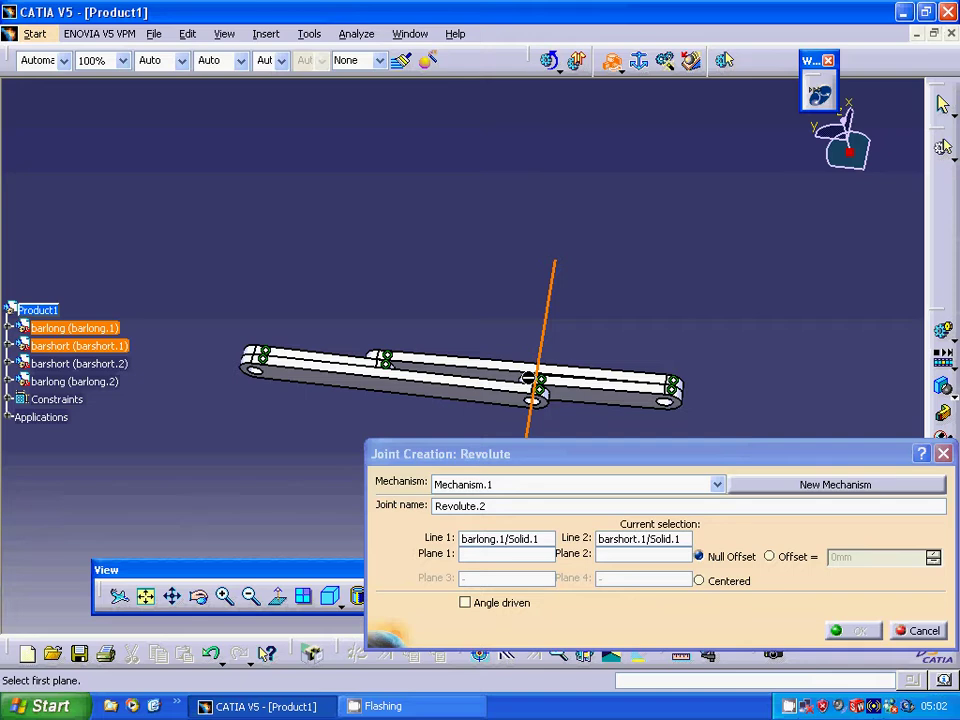
Set this joint's planes to the touching faces of the first short bar and the first long bar, and create it with null offset.
left_click(617, 401)
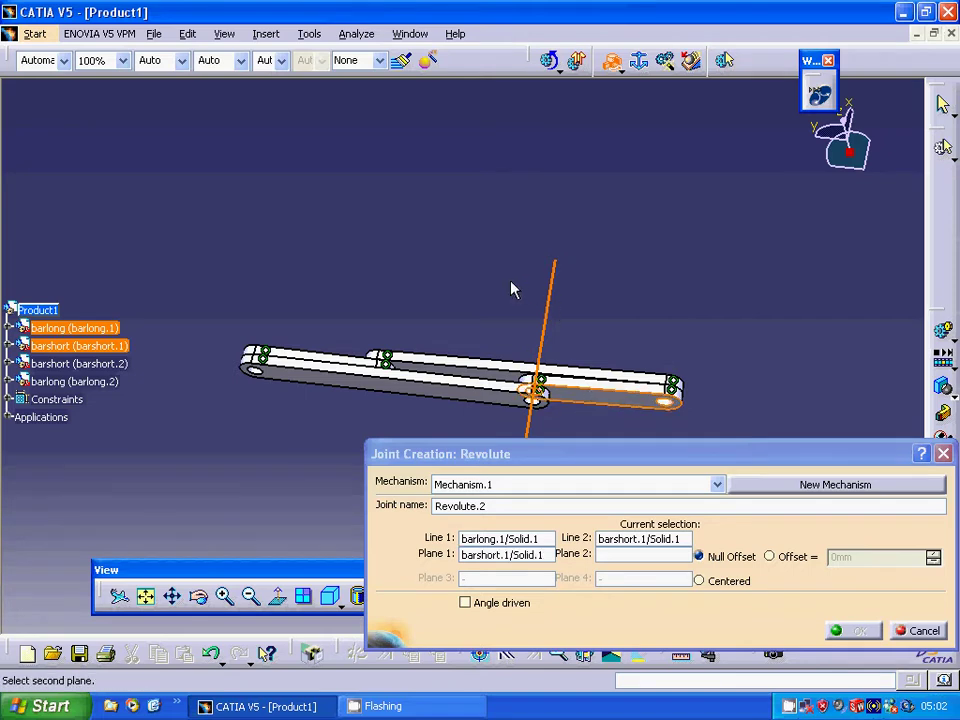
middle_click_drag(508, 289, 438, 417)
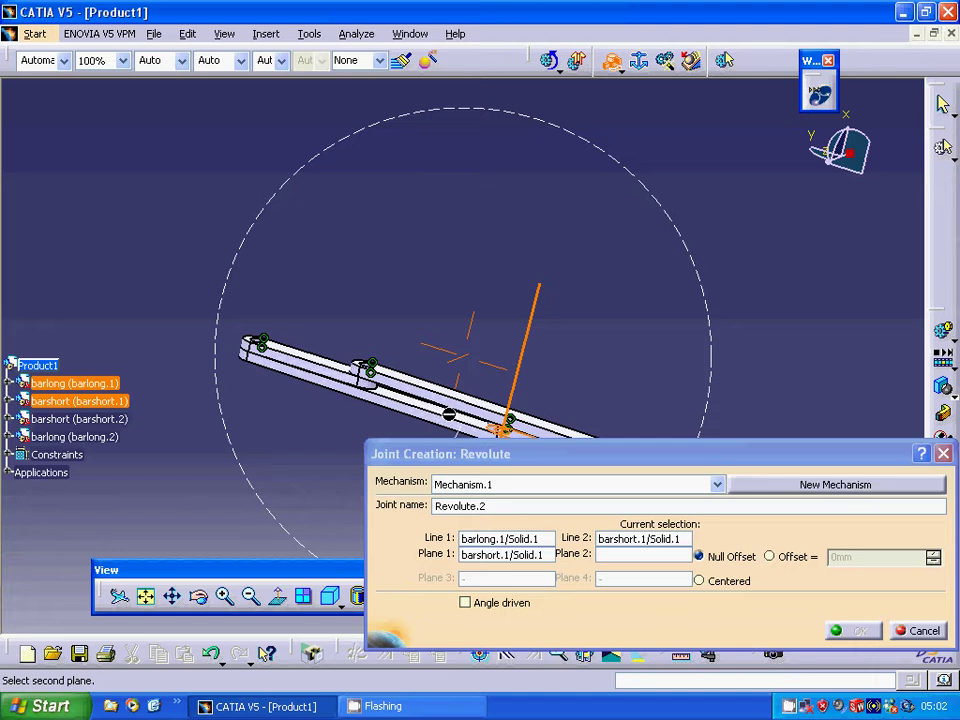
left_click(226, 597)
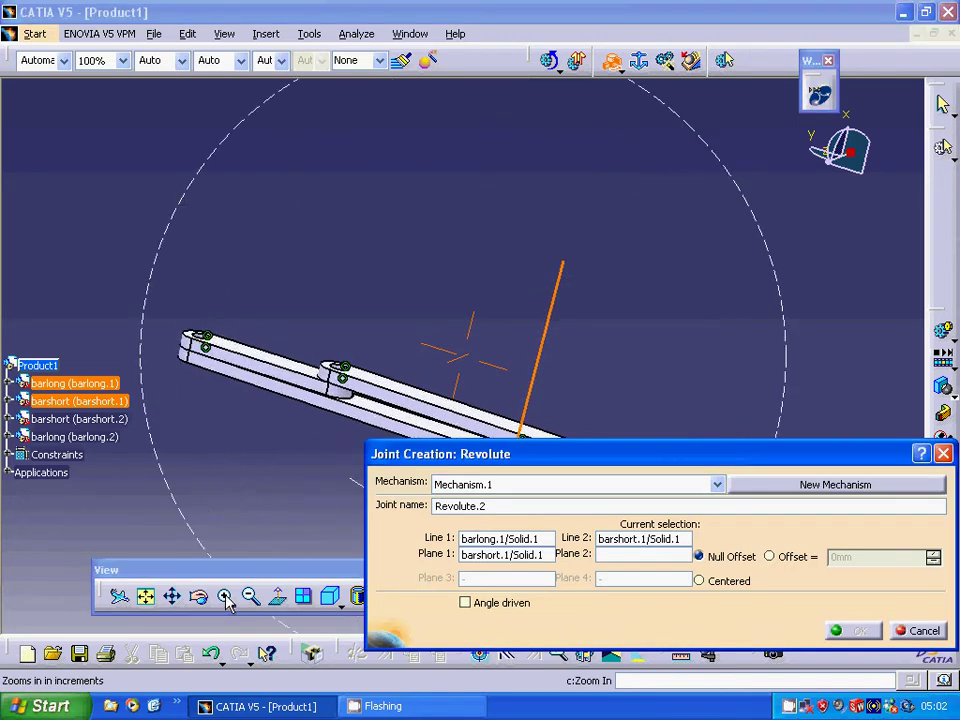
left_click(425, 432)
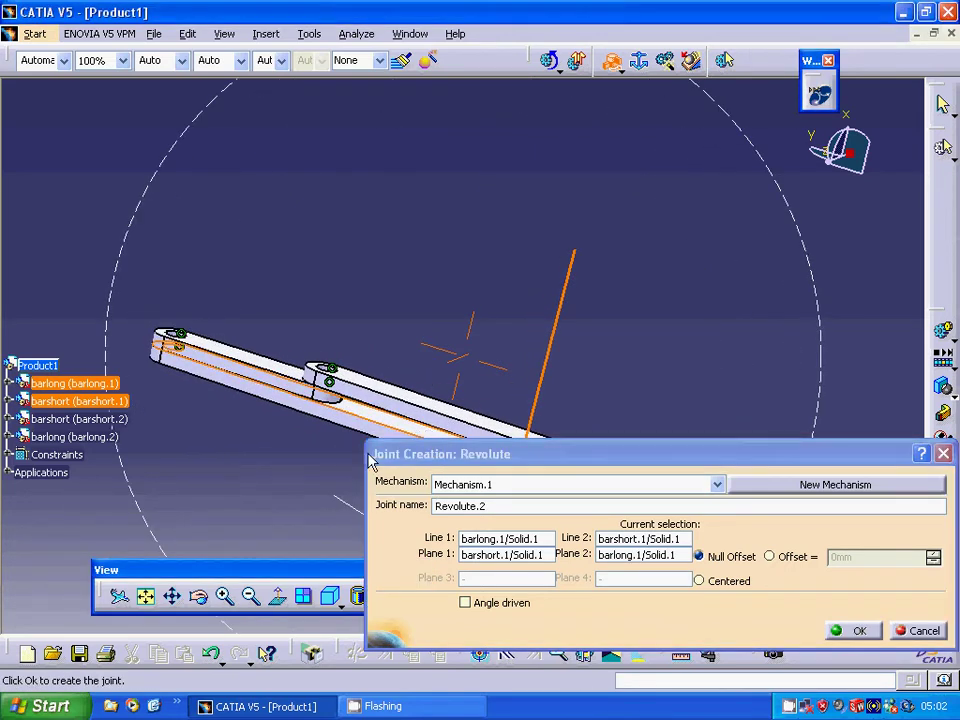
left_click(857, 631)
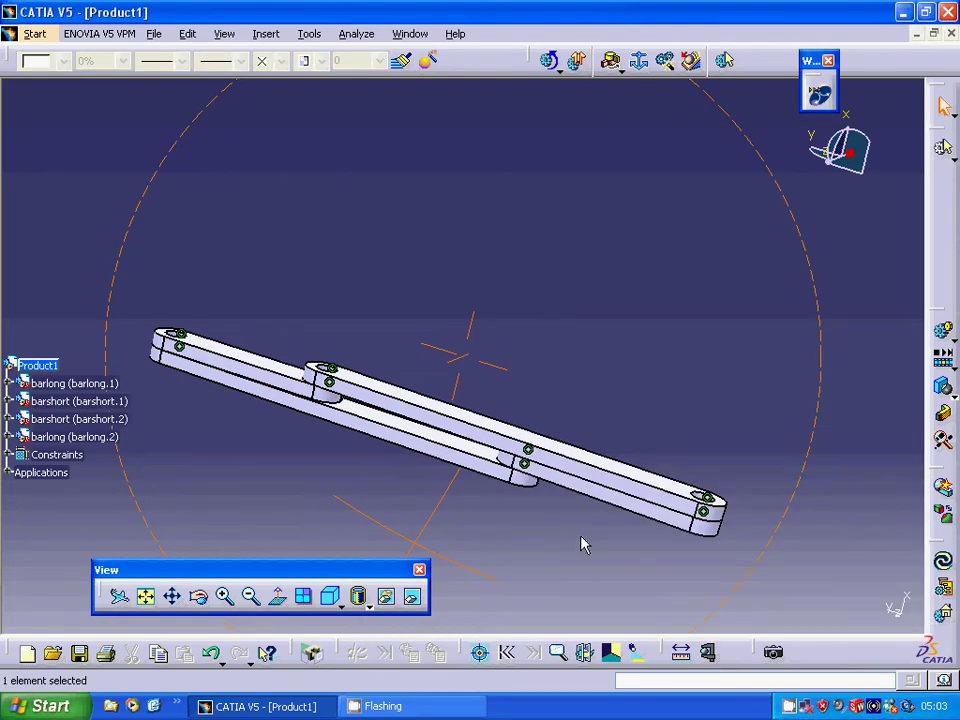
Create a null-offset revolute joint between the second long bar and second short bar, using their shared hole axes and touching faces.
left_click(612, 64)
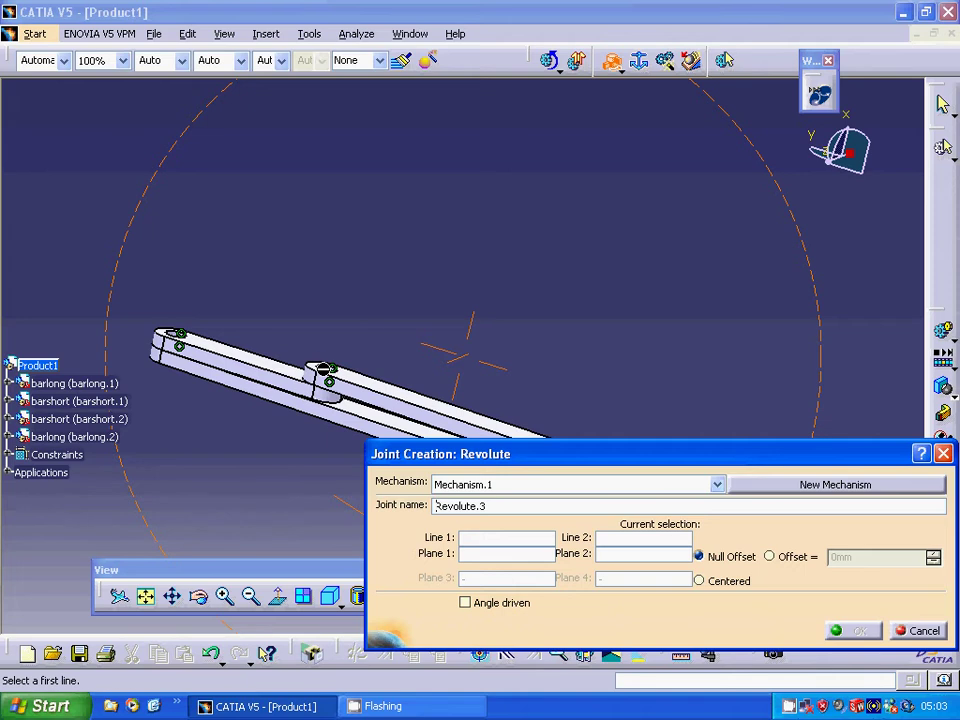
middle_click_drag(373, 334, 321, 446)
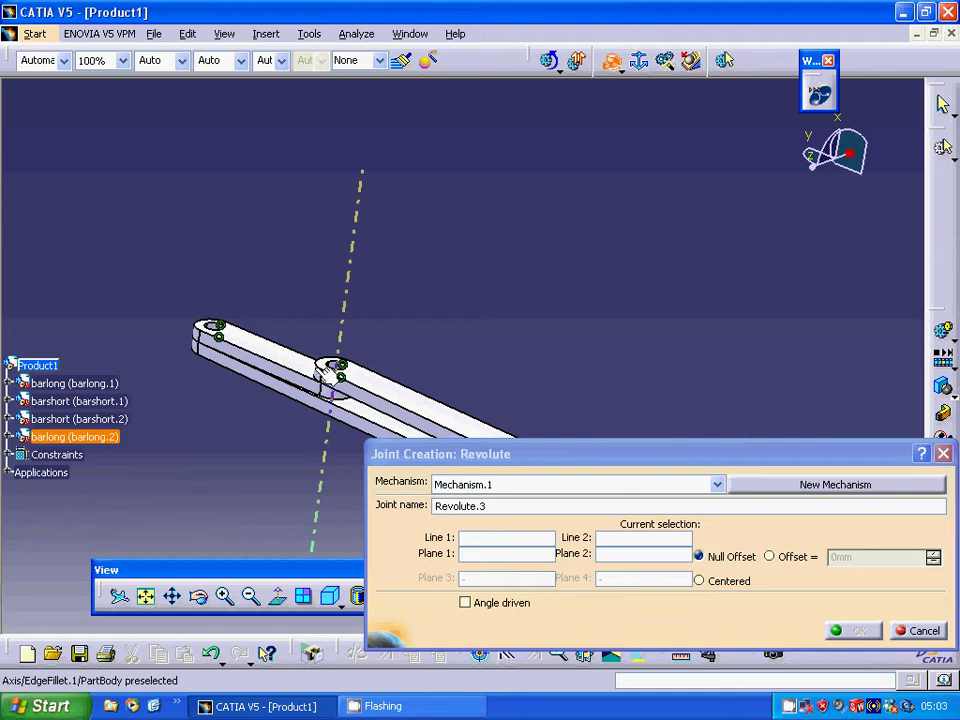
left_click(332, 385)
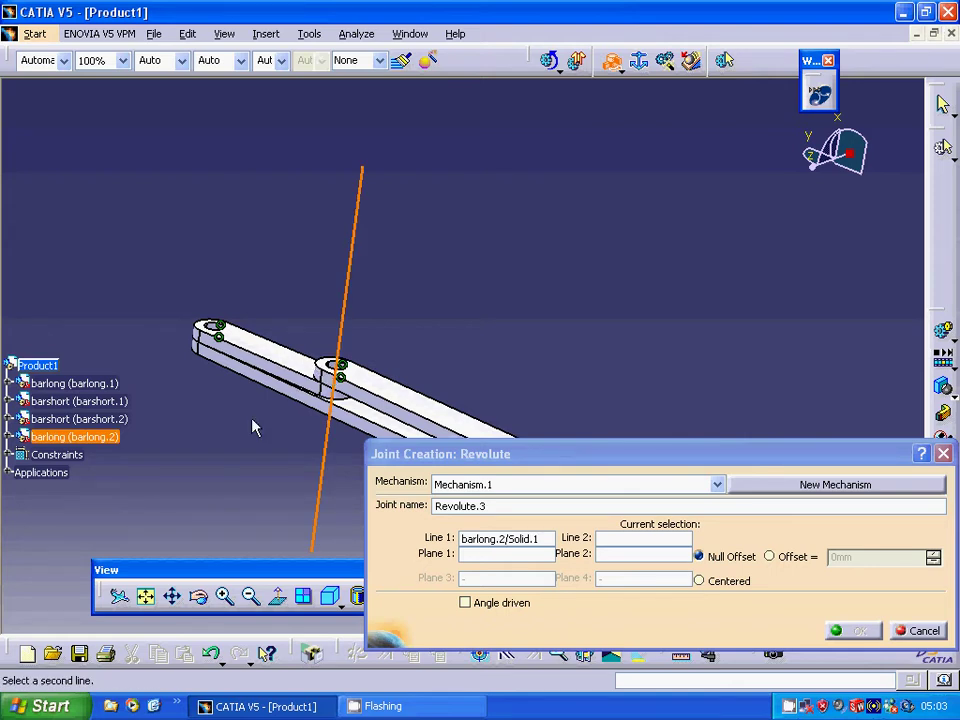
scroll(274, 424, "up", 2)
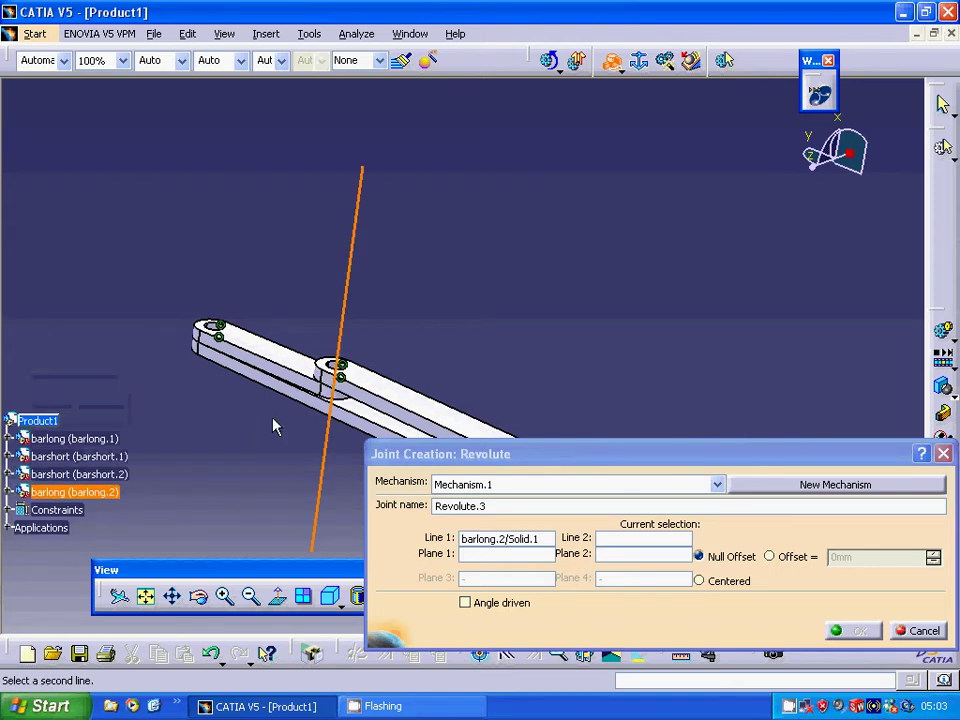
left_click(225, 602)
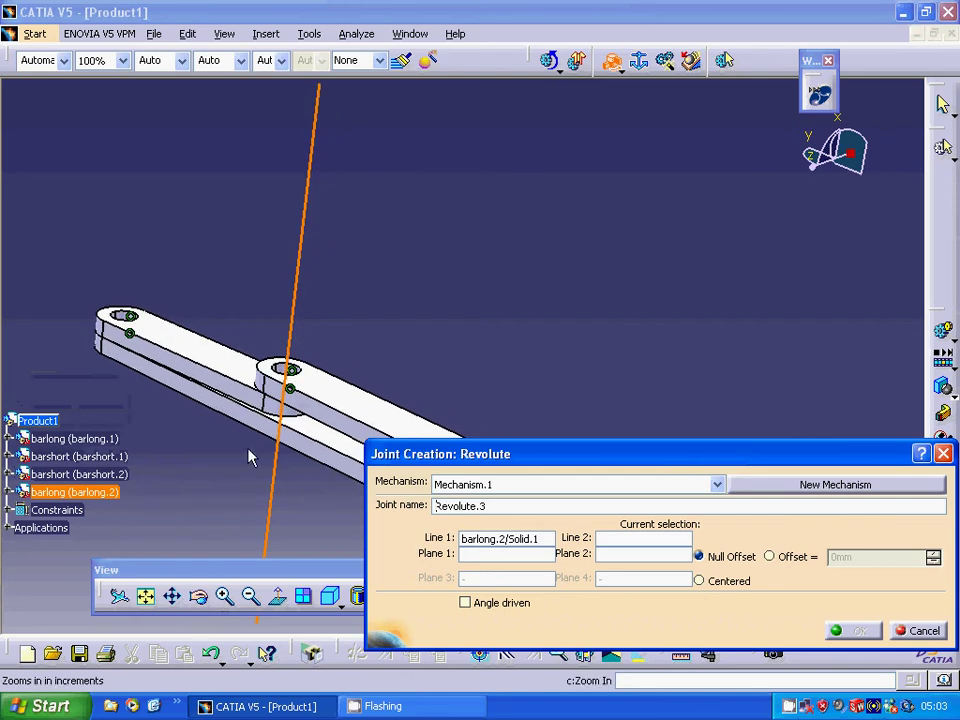
left_click(271, 412)
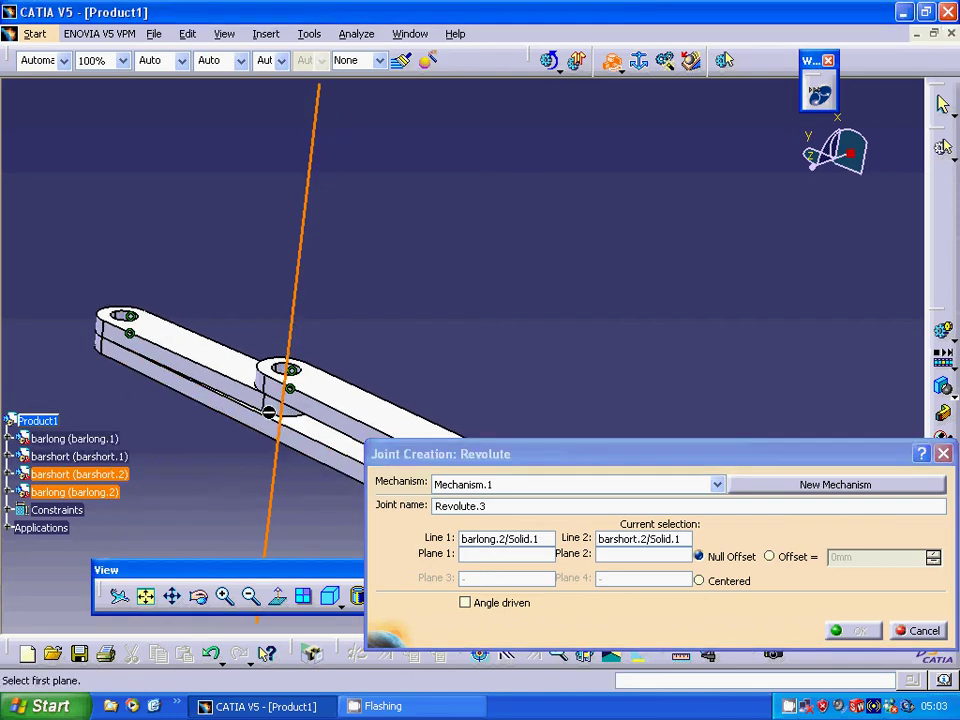
left_click(237, 367)
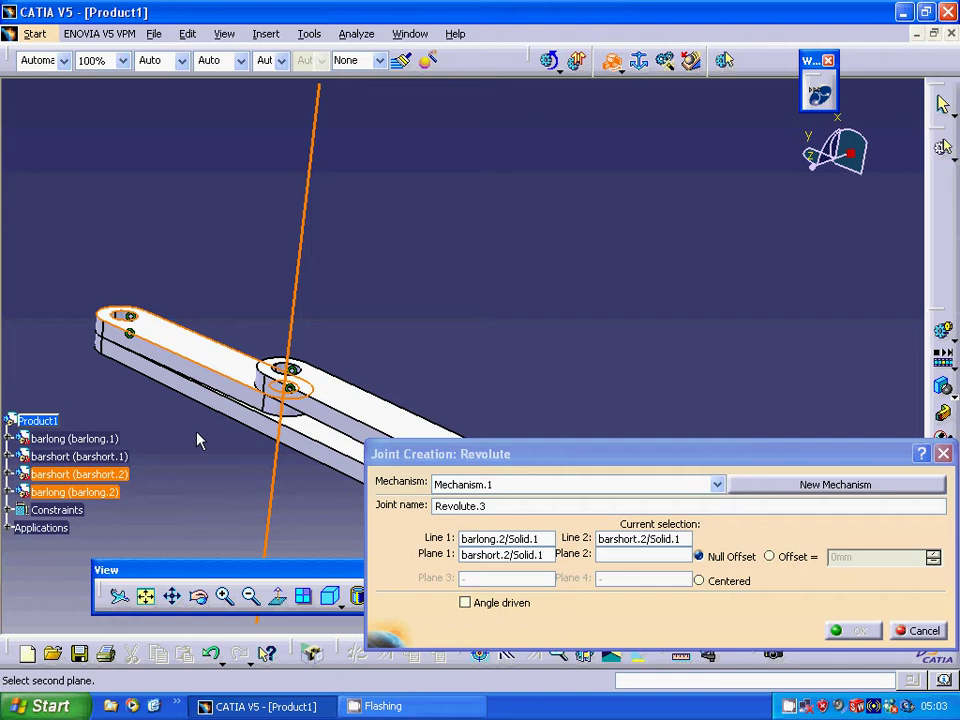
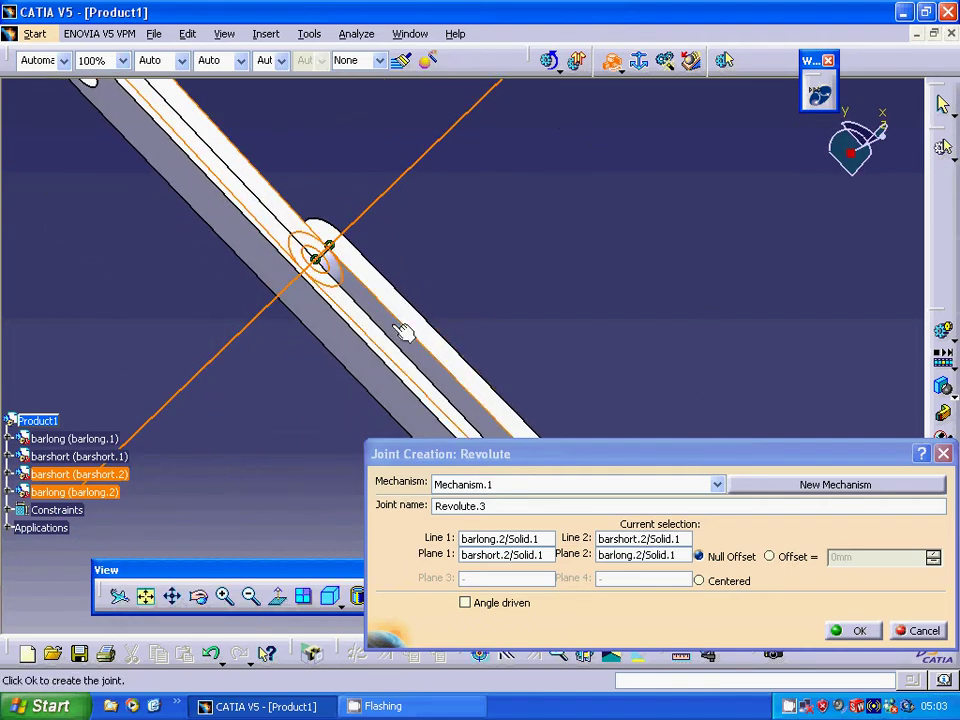
left_click(845, 631)
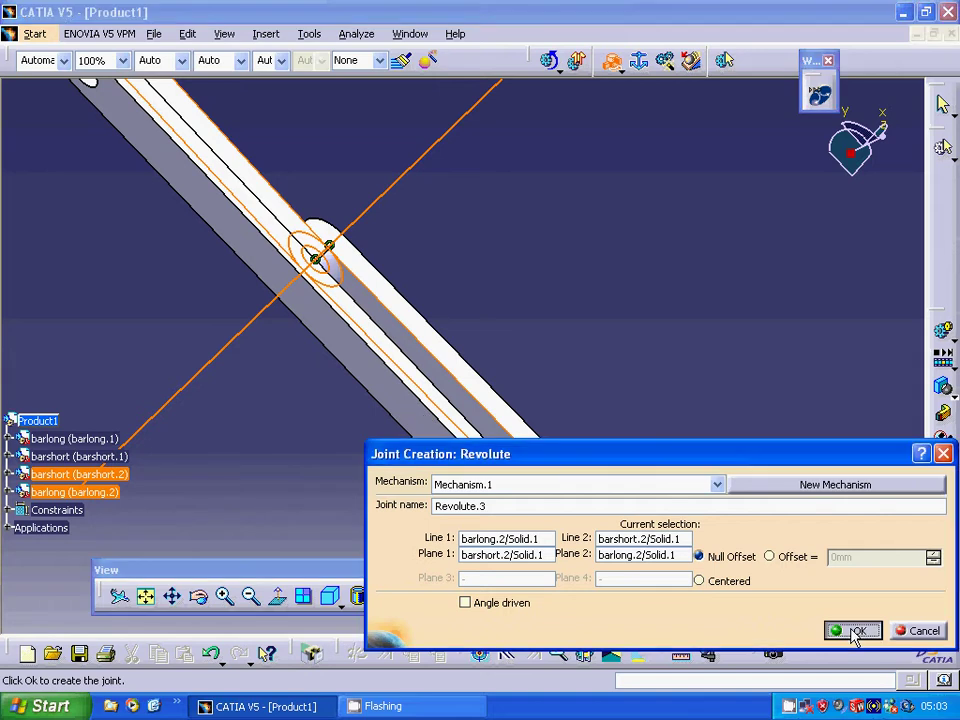
Start a fourth revolute joint using the shared hole axes of the first long bar and the second short bar as its lines.
middle_click_drag(290, 404, 400, 485)
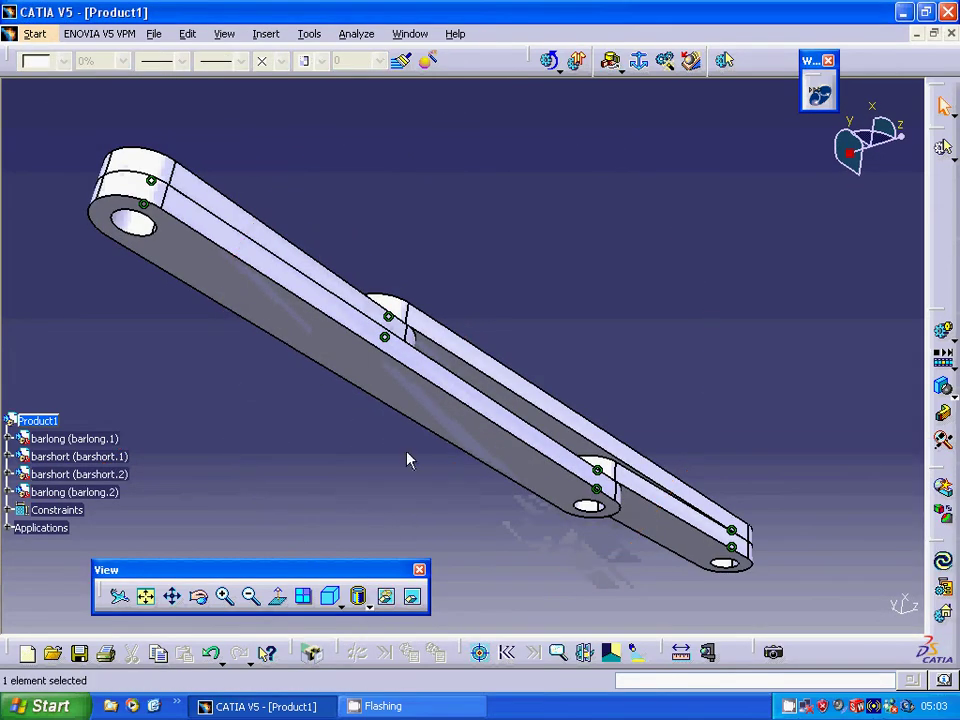
left_click(610, 62)
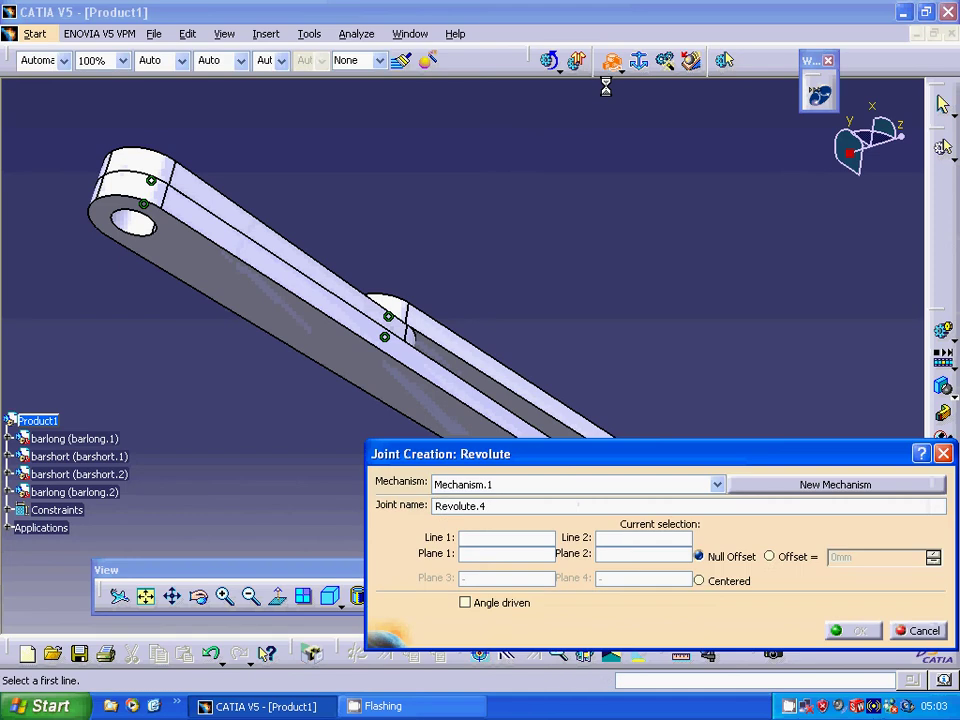
left_click(168, 210)
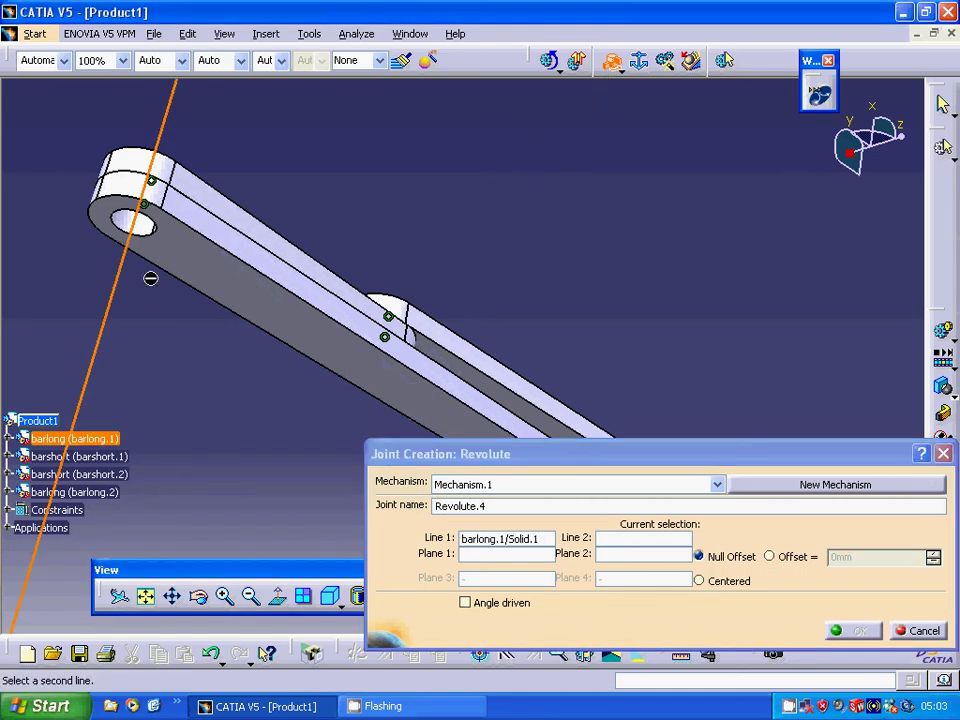
middle_click_drag(167, 314, 830, 265)
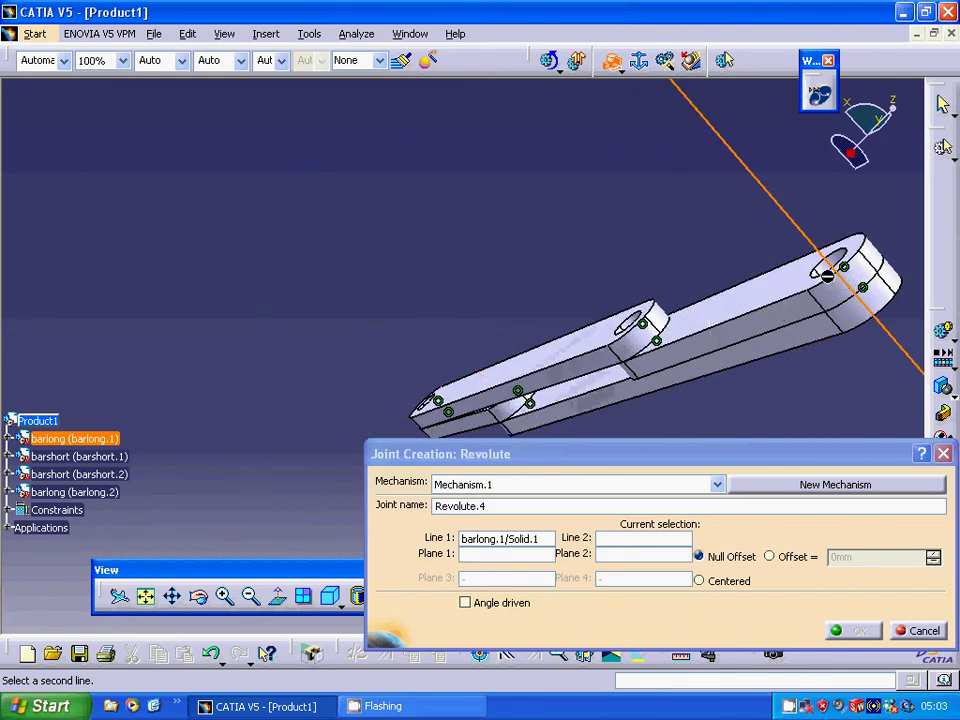
left_click(824, 284)
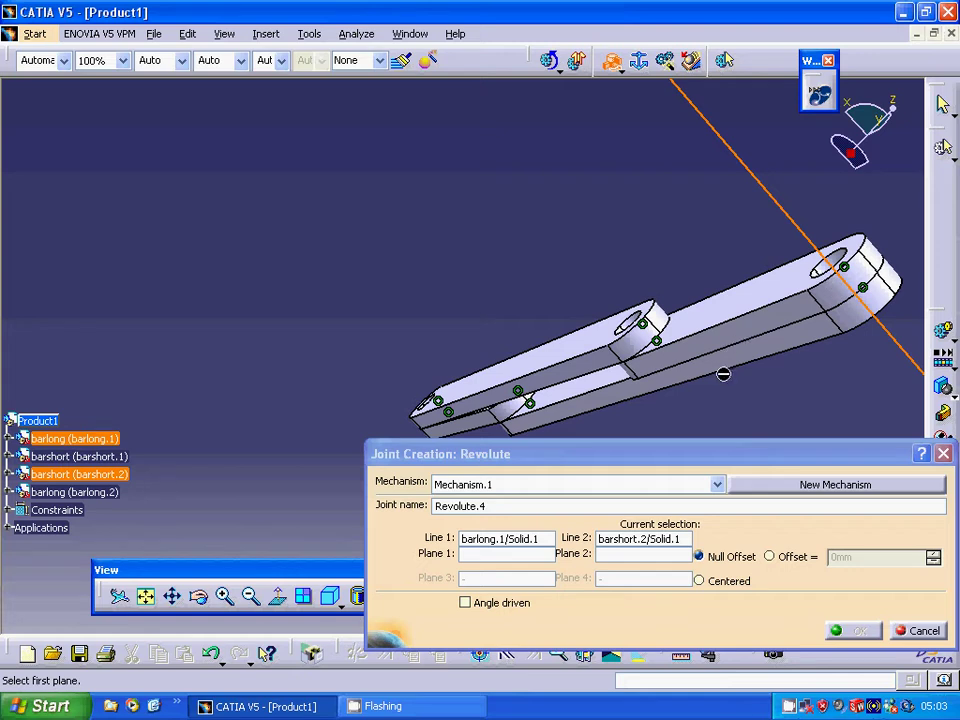
Set the fourth joint's planes to the touching faces of the first long bar and second short bar, and create it with null offset.
left_click(601, 386)
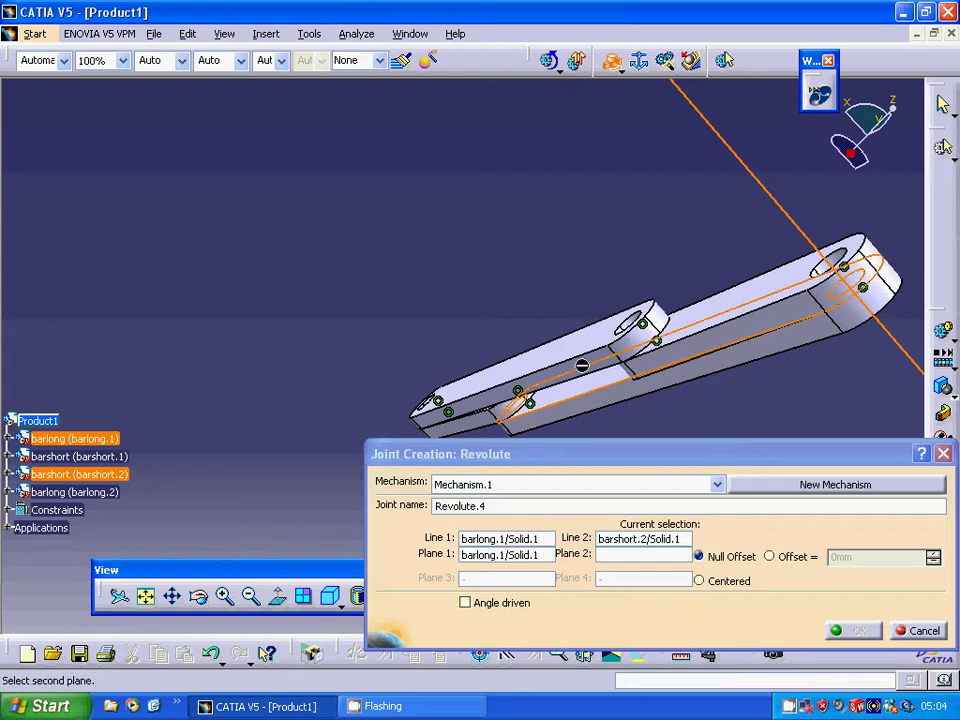
middle_click_drag(548, 298, 298, 257)
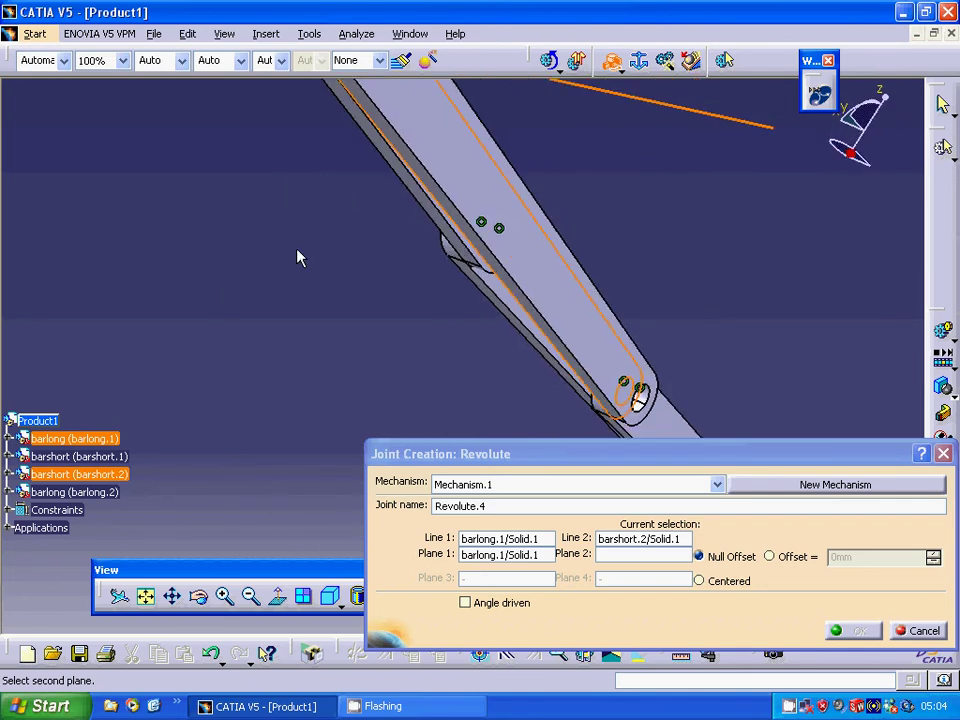
left_click(226, 598)
left_click(226, 598)
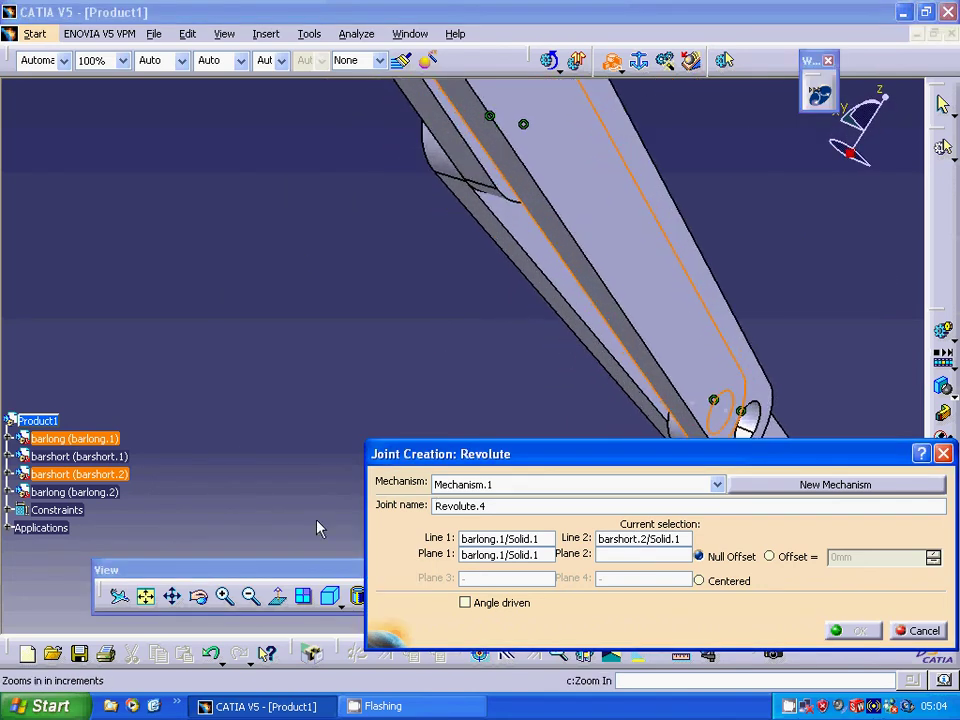
left_click(518, 175)
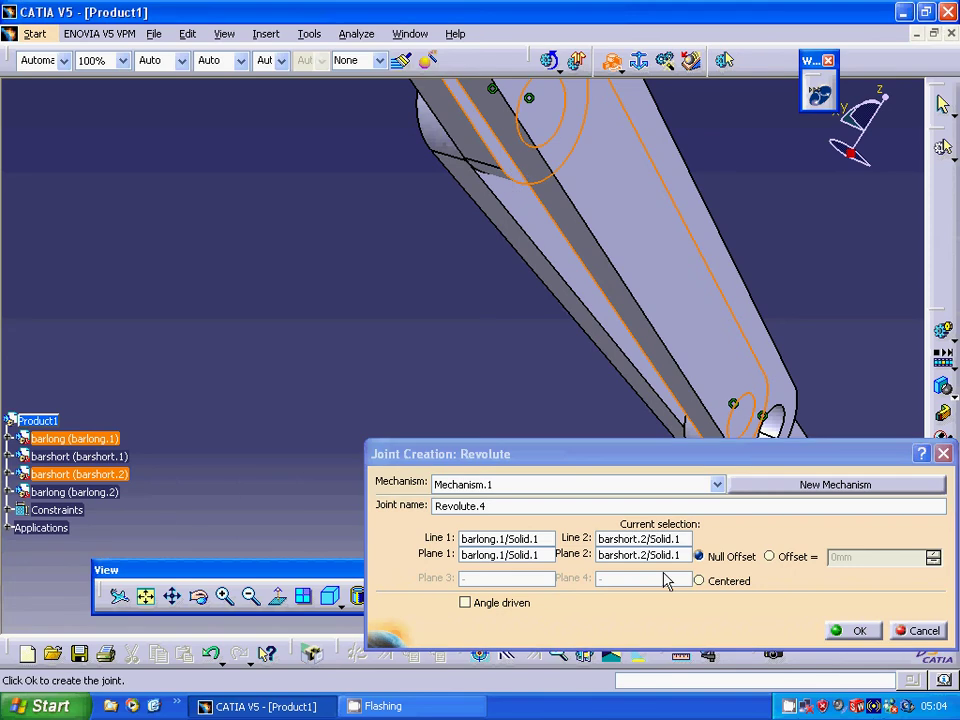
left_click(857, 632)
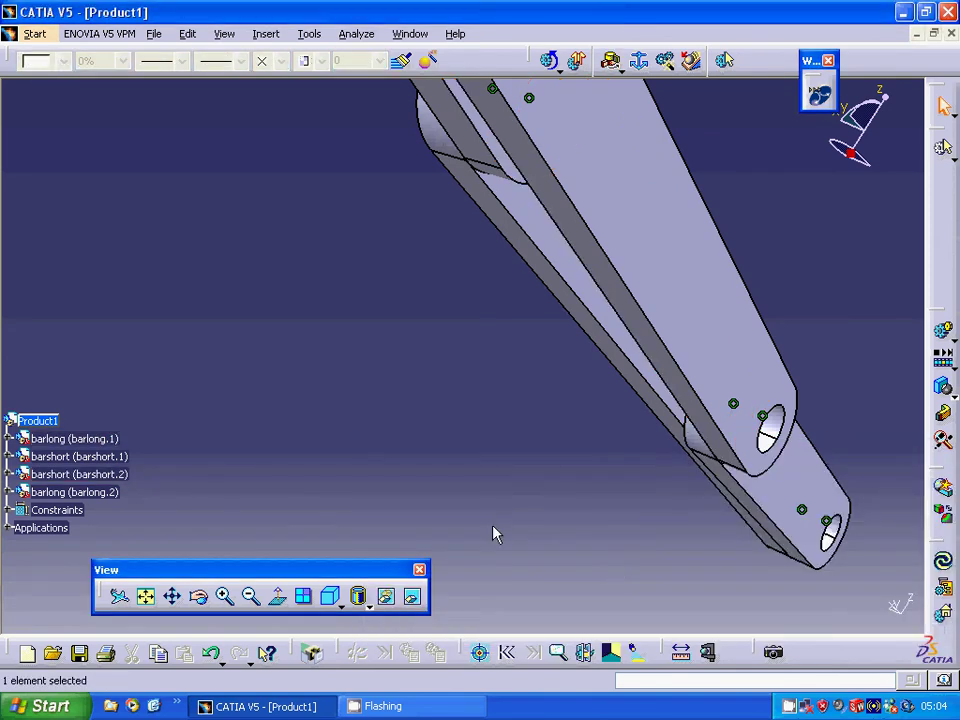
Define the first long bar as the fixed part of Mechanism.1.
left_click(145, 596)
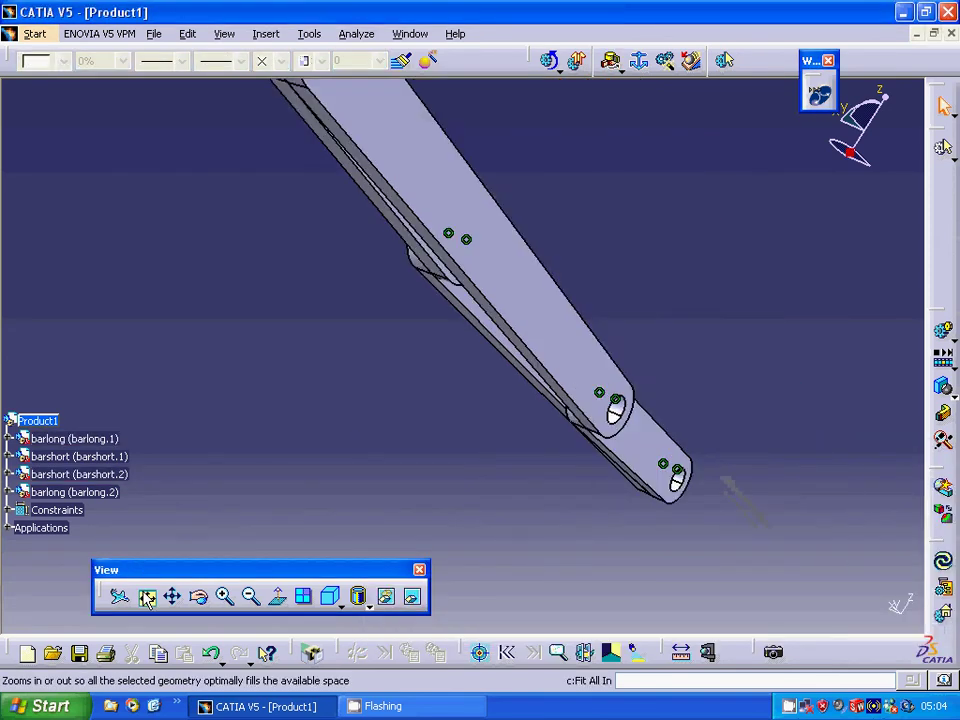
middle_click_drag(270, 377, 789, 411)
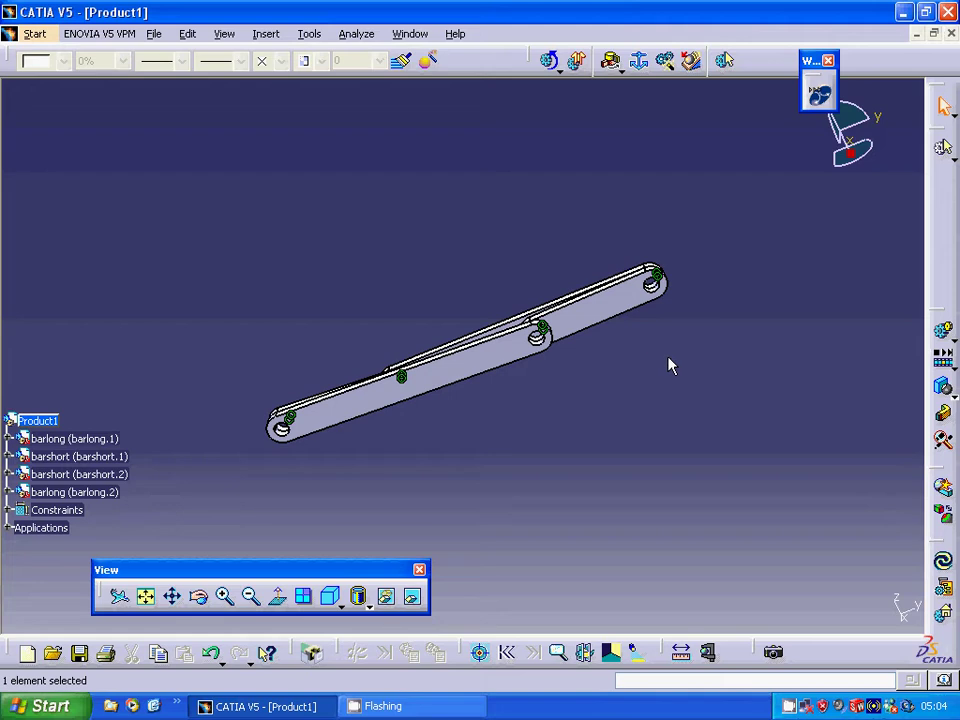
left_click(641, 64)
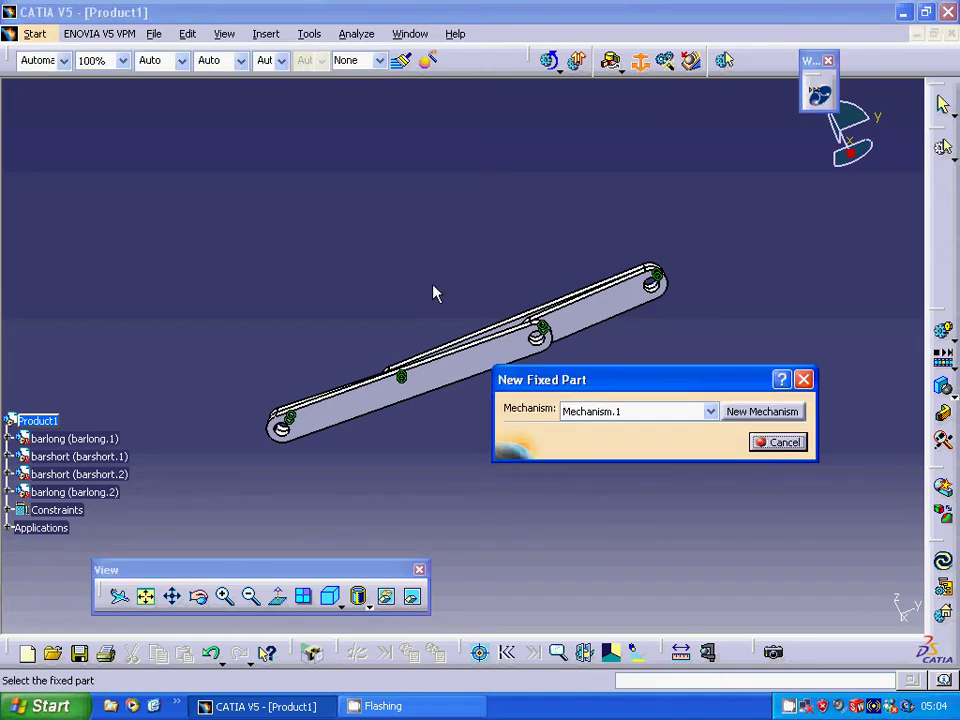
middle_click_drag(317, 319, 506, 421)
left_click(467, 342)
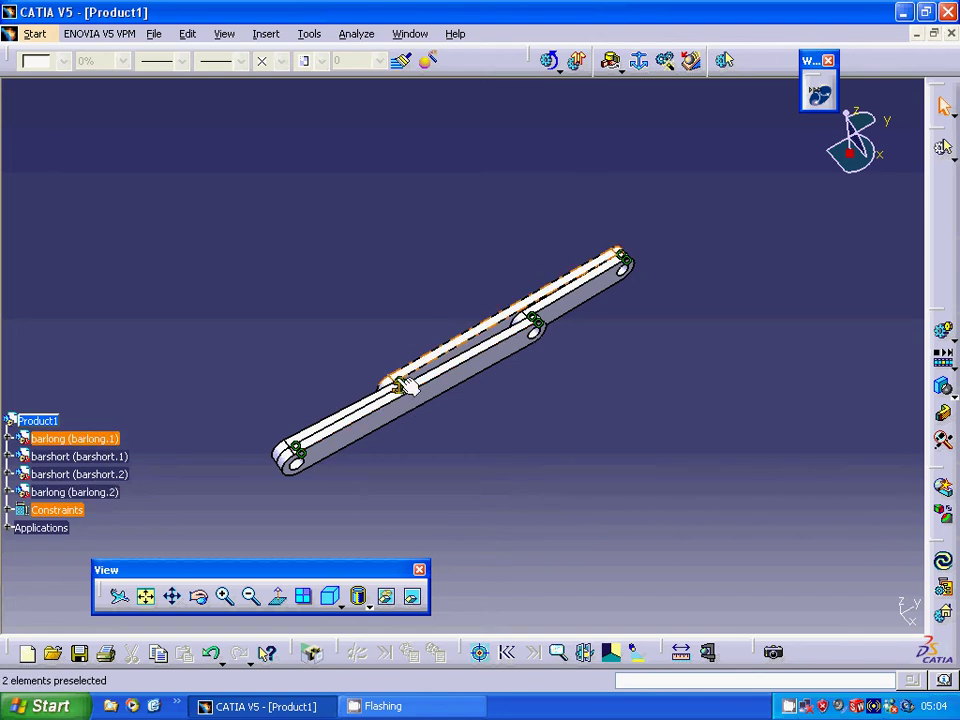
middle_click_drag(328, 351, 313, 176)
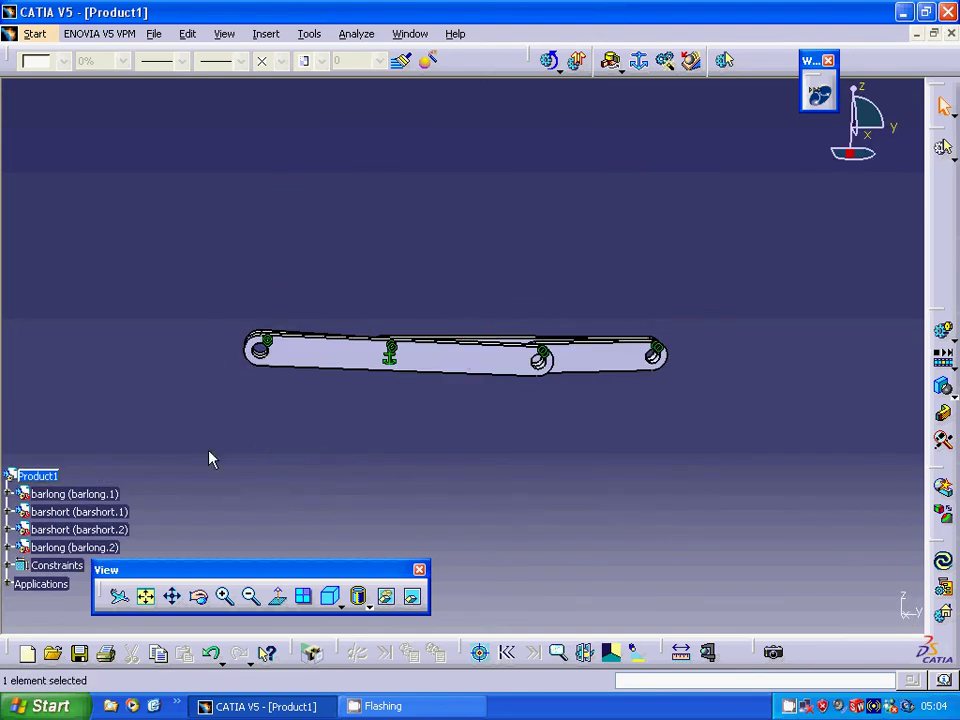
Expand the Applications branch of the specification tree down to the joints of Mechanism.1.
scroll(135, 482, "down", 10)
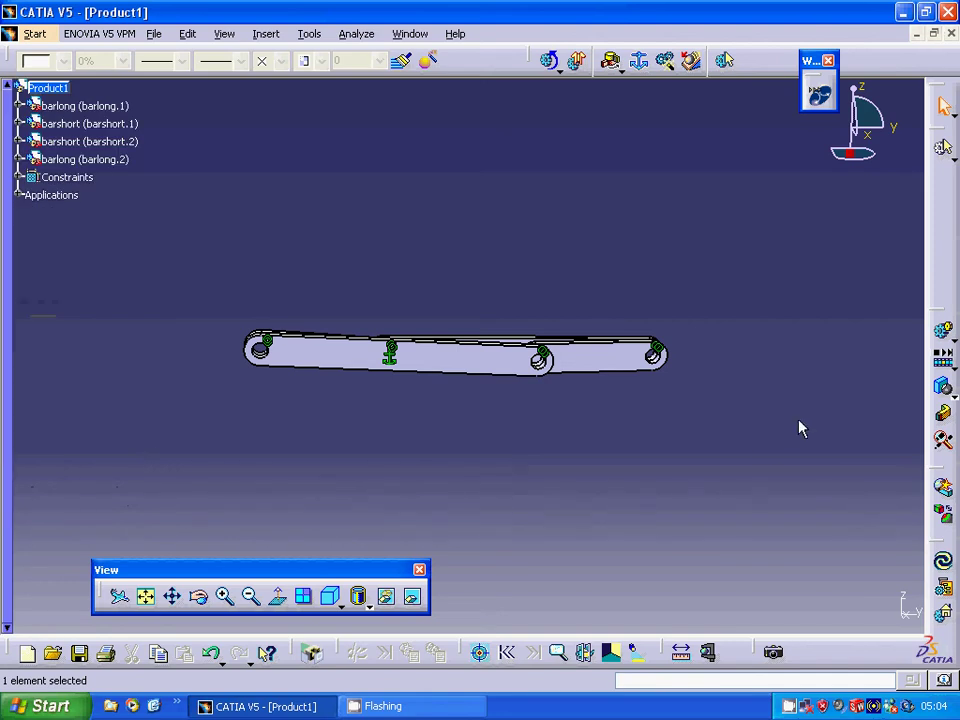
left_click(19, 196)
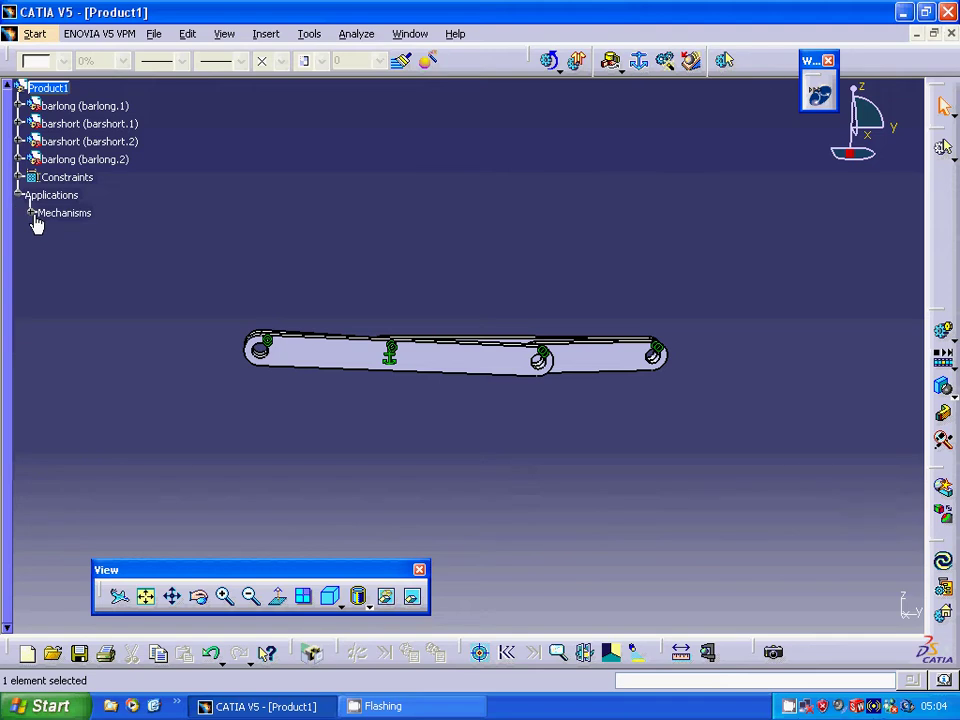
left_click(32, 214)
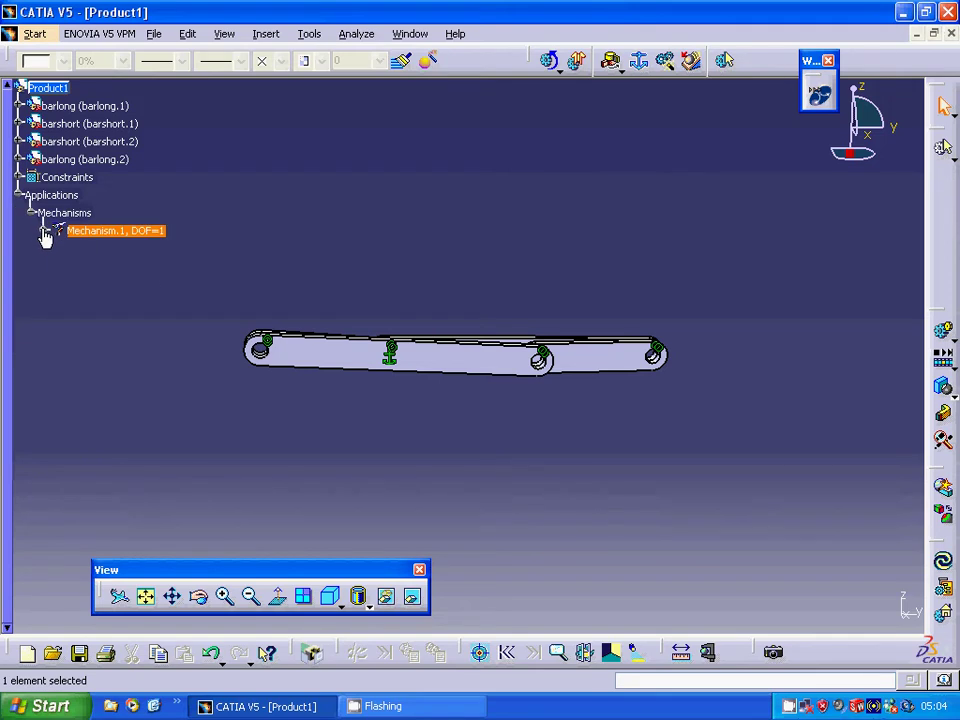
left_click(44, 230)
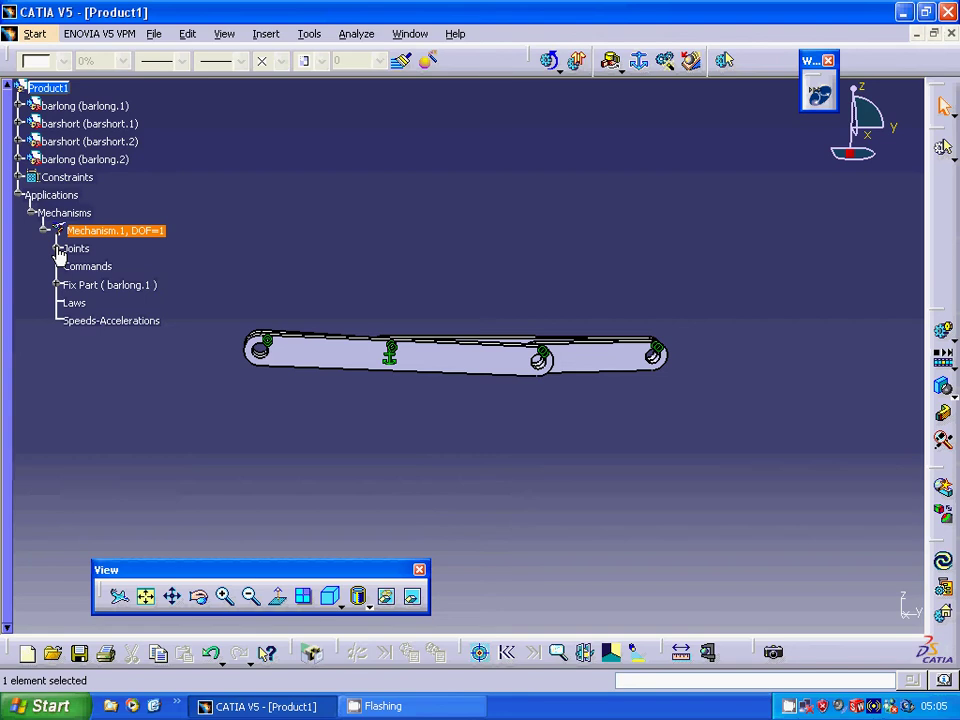
left_click(57, 249)
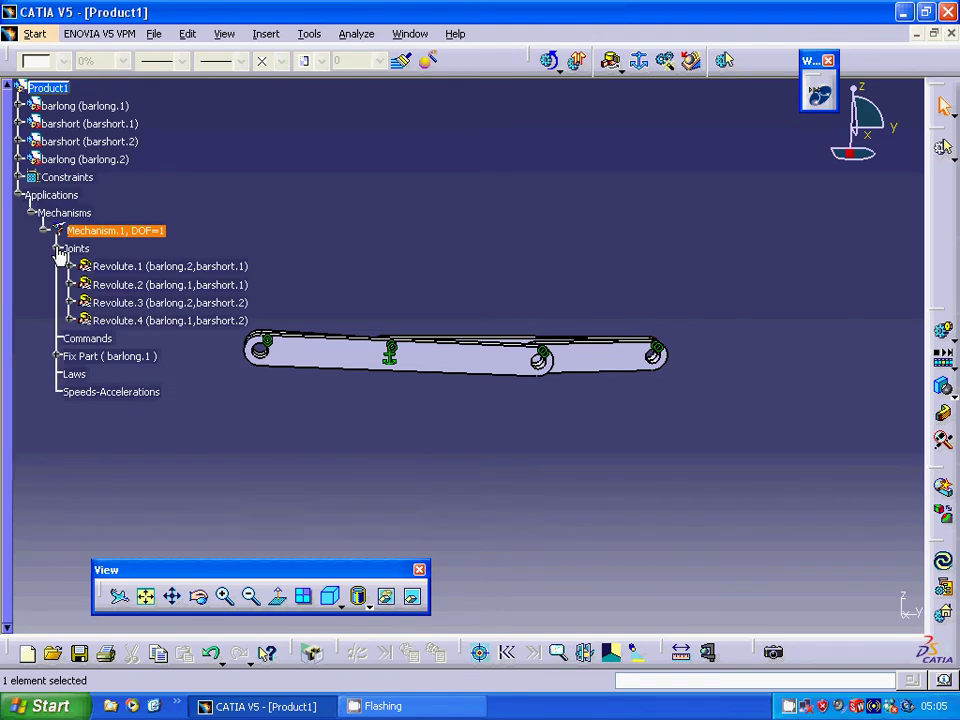
Make the Revolute.2 joint between the first long bar and the first short bar angle driven, keeping the default joint limits.
left_click(134, 296)
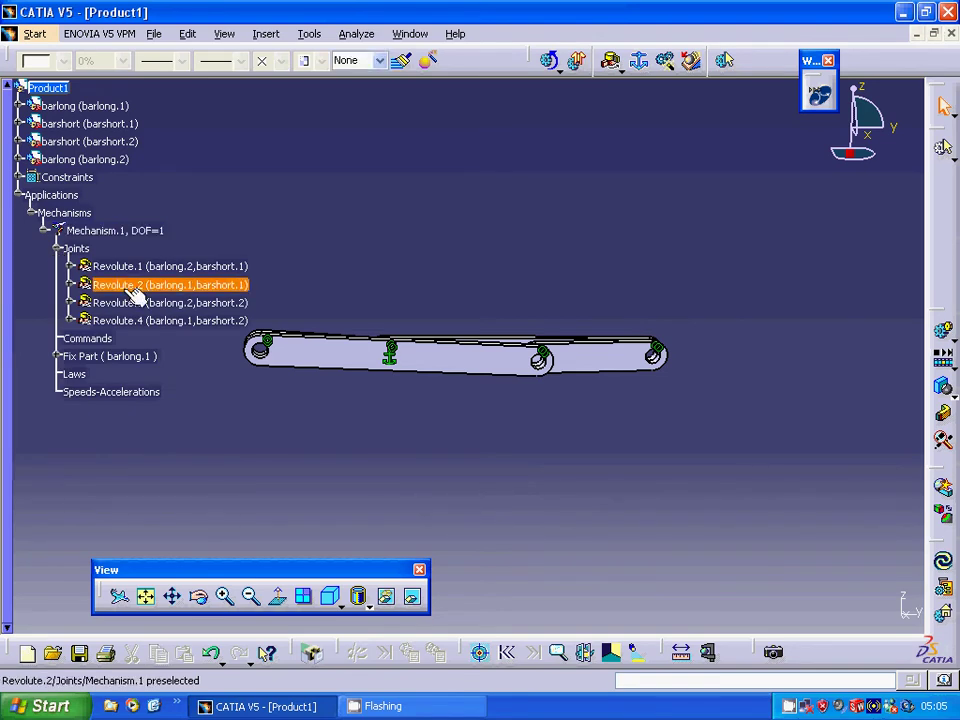
right_click(135, 297)
mouse_move(280, 545)
left_click(330, 545)
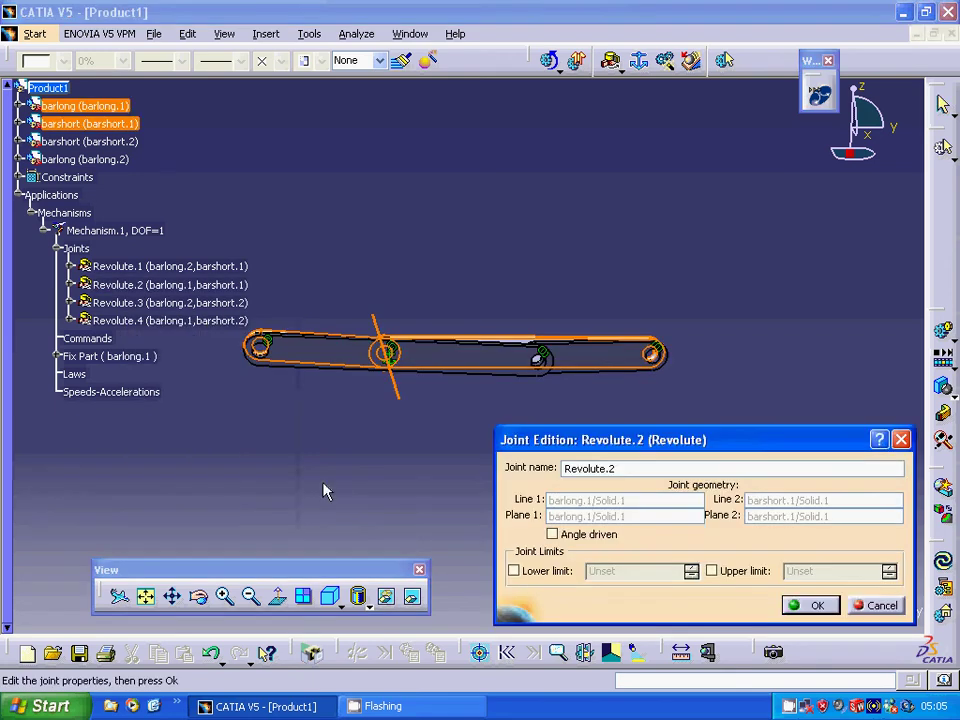
left_click(552, 535)
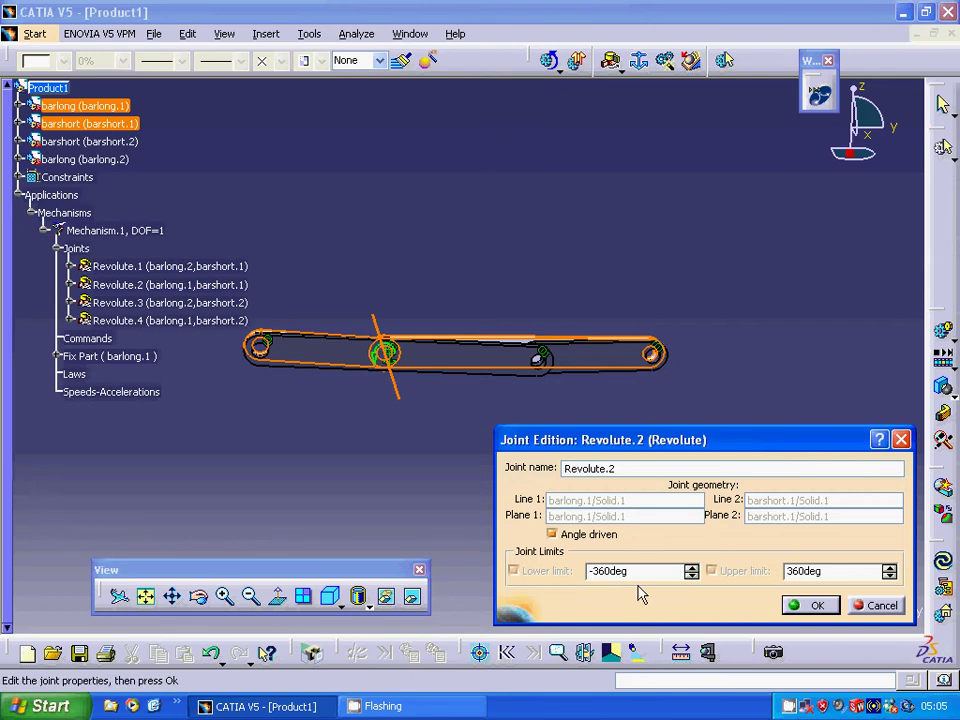
left_click(814, 608)
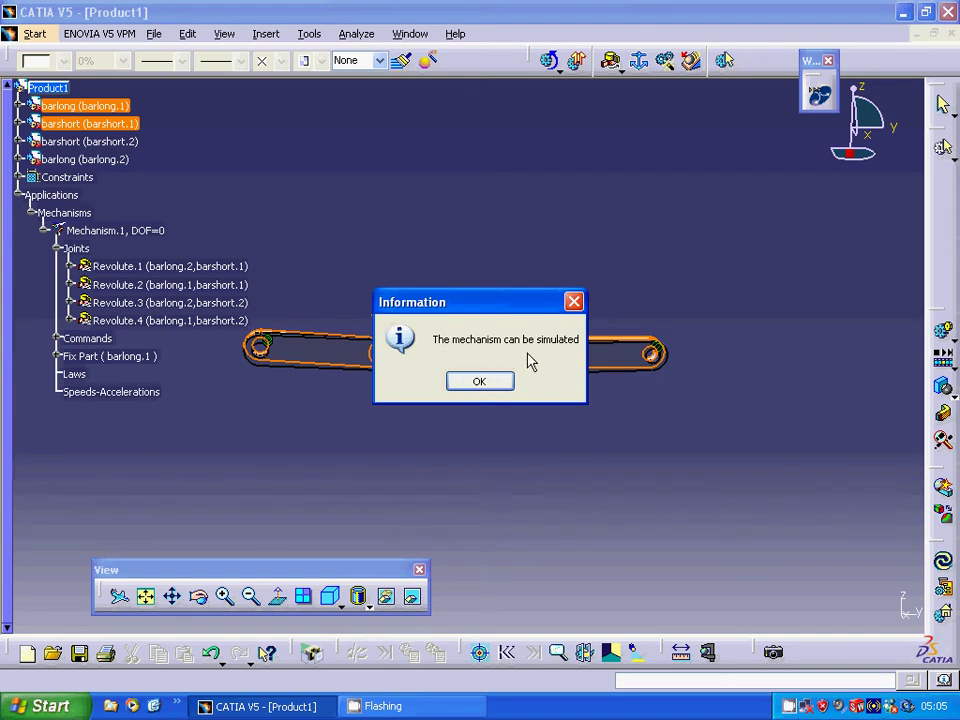
left_click(481, 382)
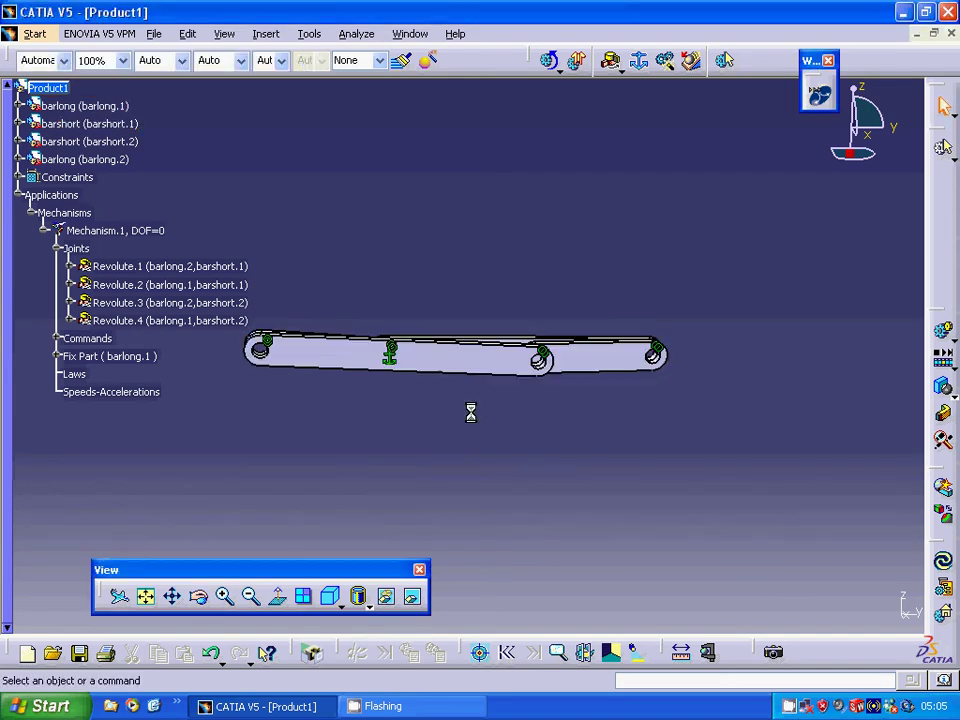
left_click(943, 335)
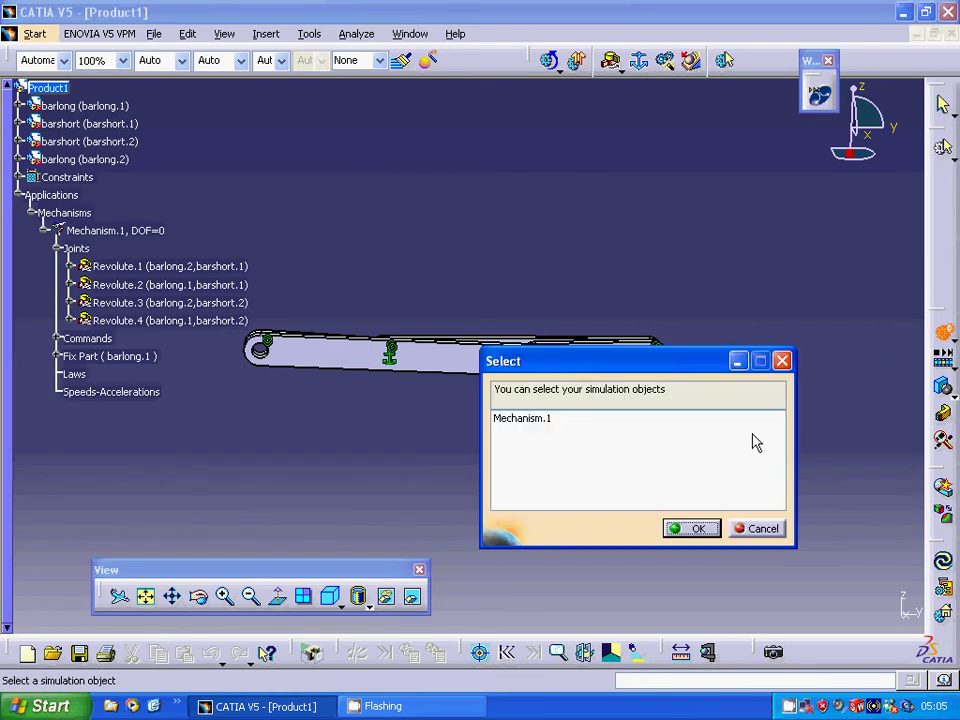
left_click(698, 528)
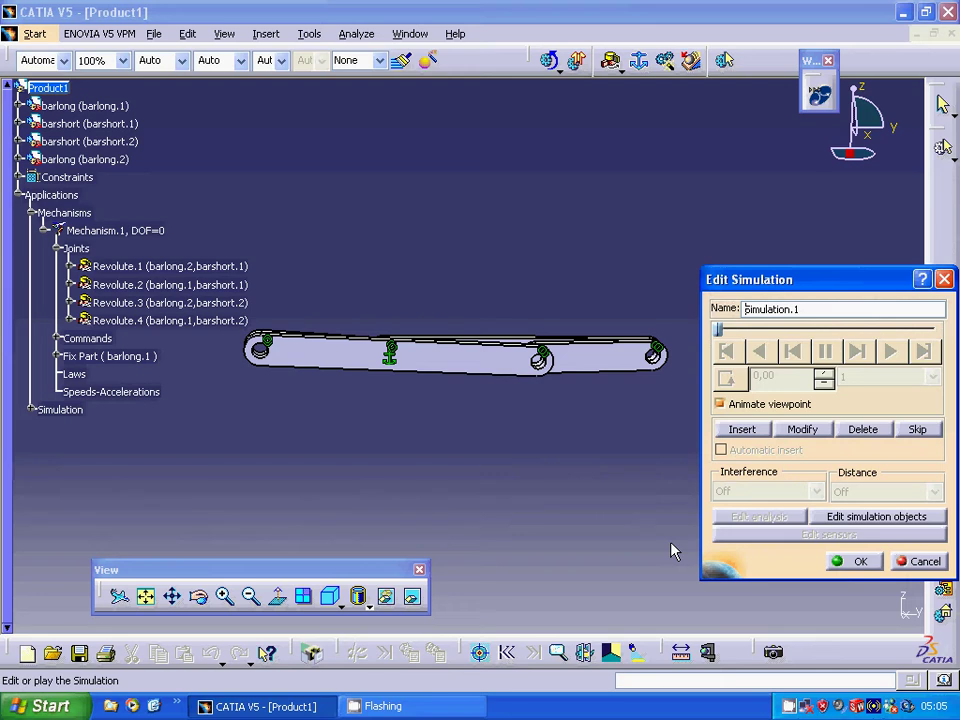
left_click(740, 430)
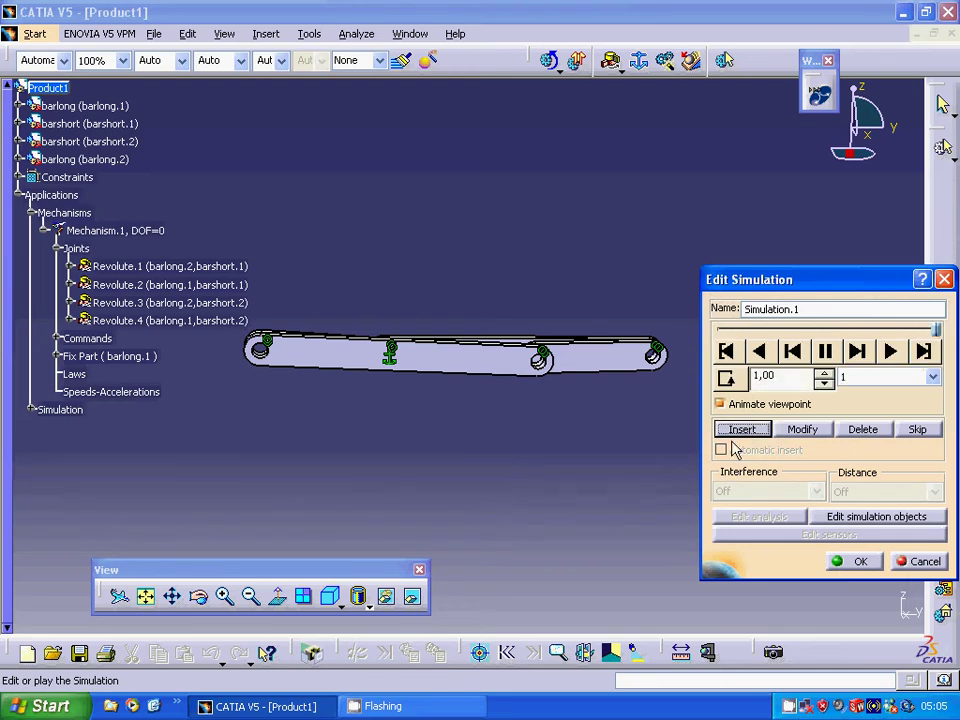
left_click(728, 377)
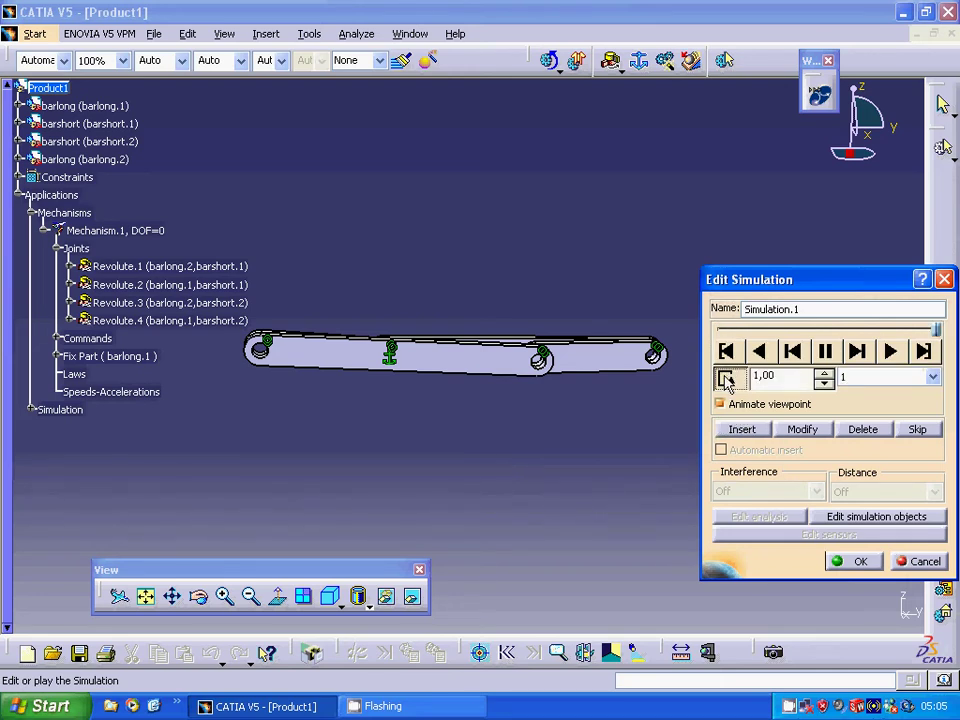
left_click(932, 377)
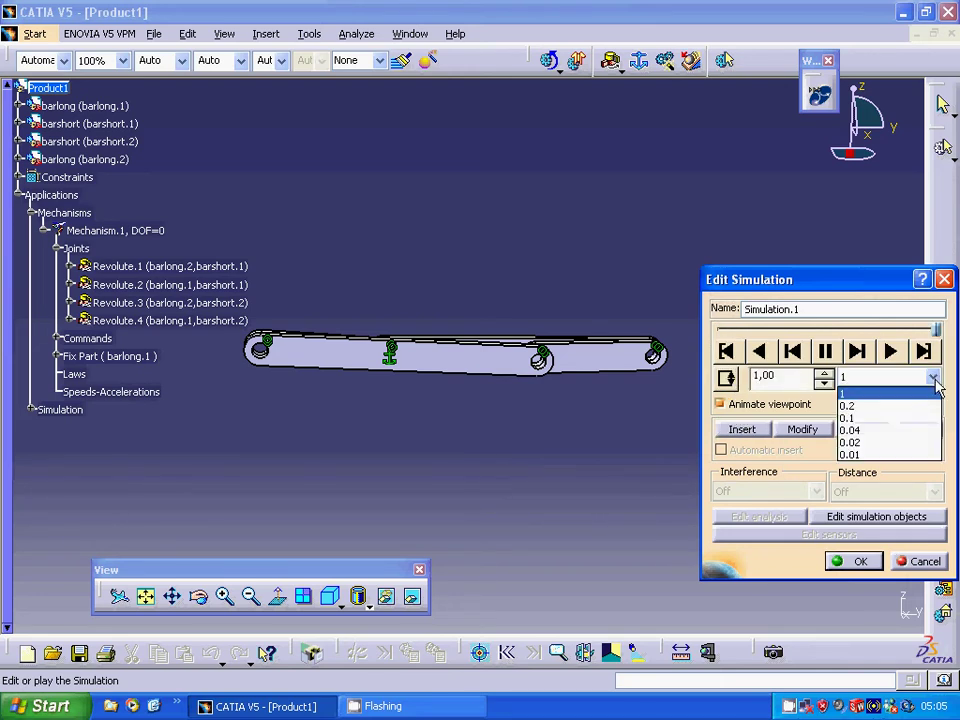
left_click(865, 440)
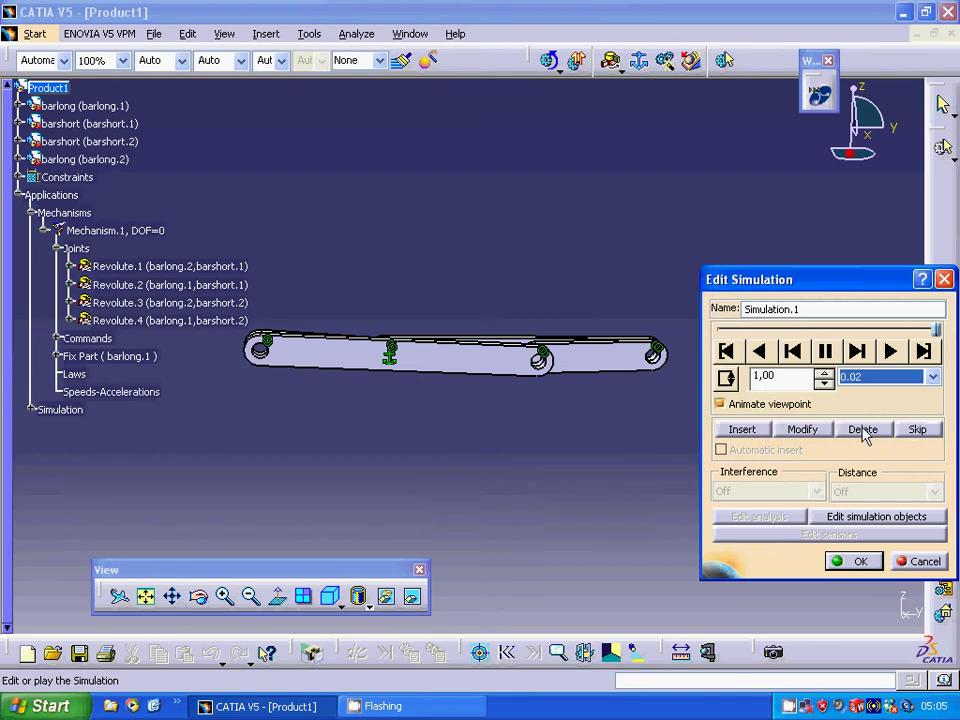
left_click(892, 352)
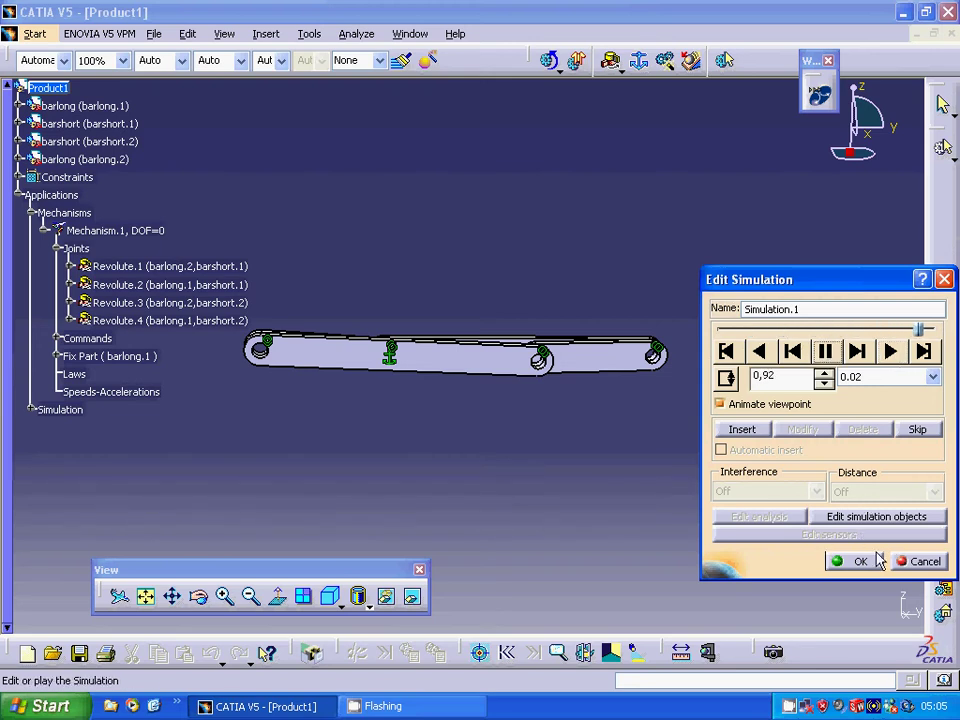
left_click(913, 561)
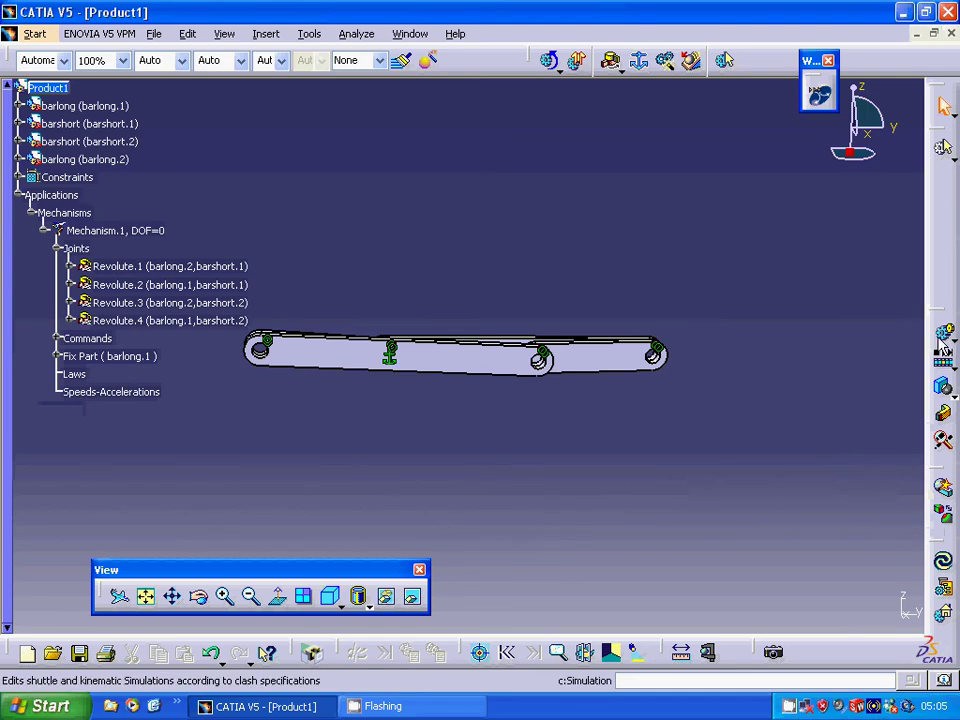
Create a simulation of Mechanism.1 and raise its angle command to 360.
left_click(942, 331)
left_click(531, 420)
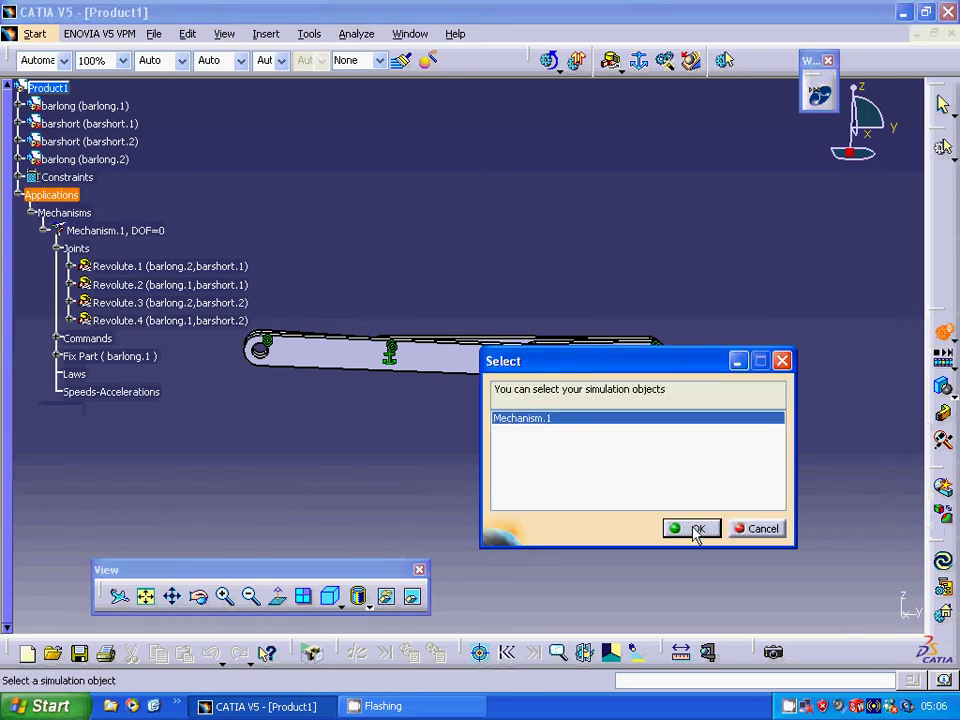
left_click(692, 528)
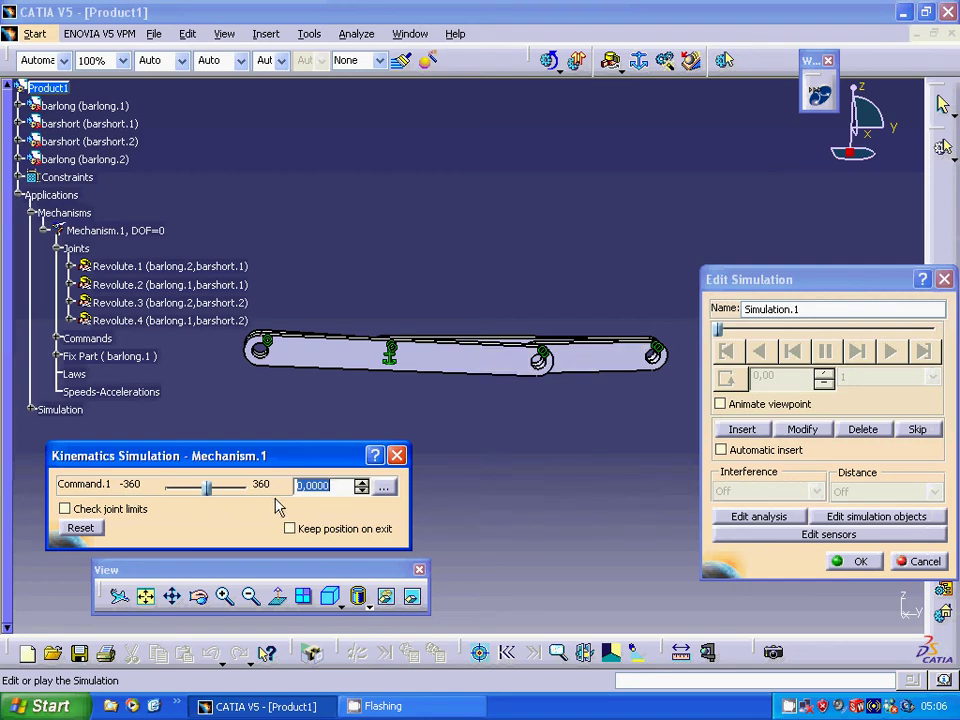
left_click(360, 482)
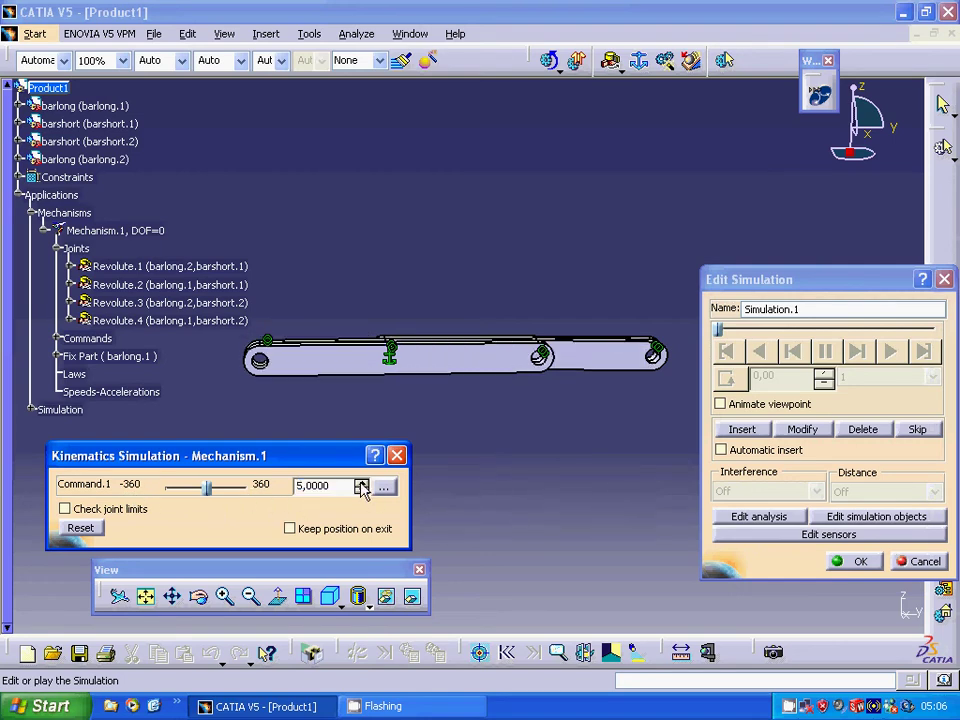
left_click(361, 482)
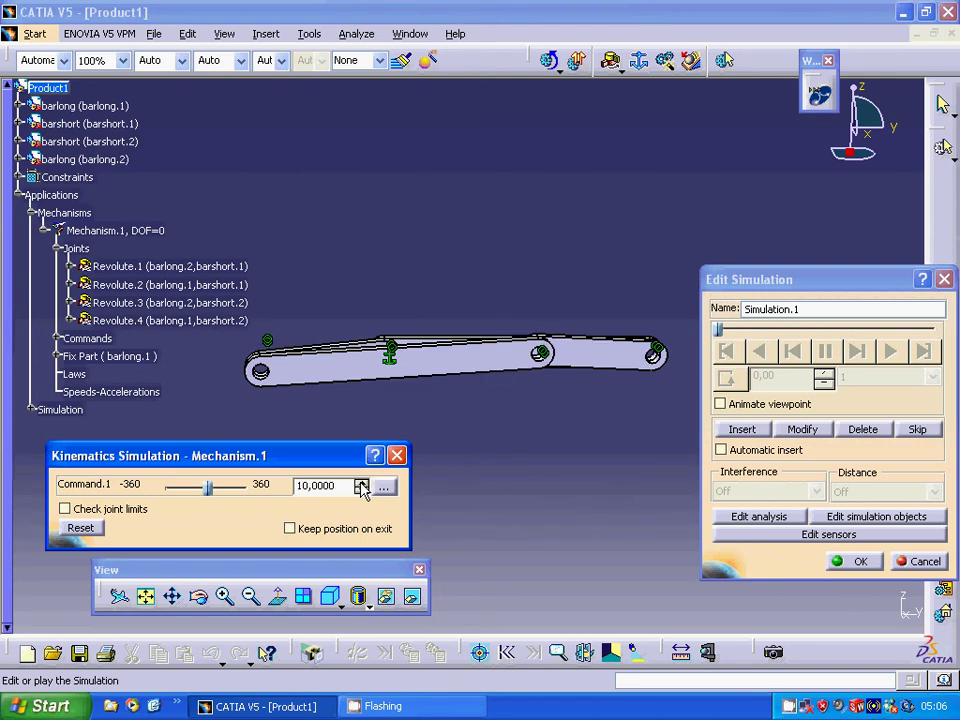
left_click(361, 482)
left_click(361, 482)
left_click_drag(361, 482, 366, 490)
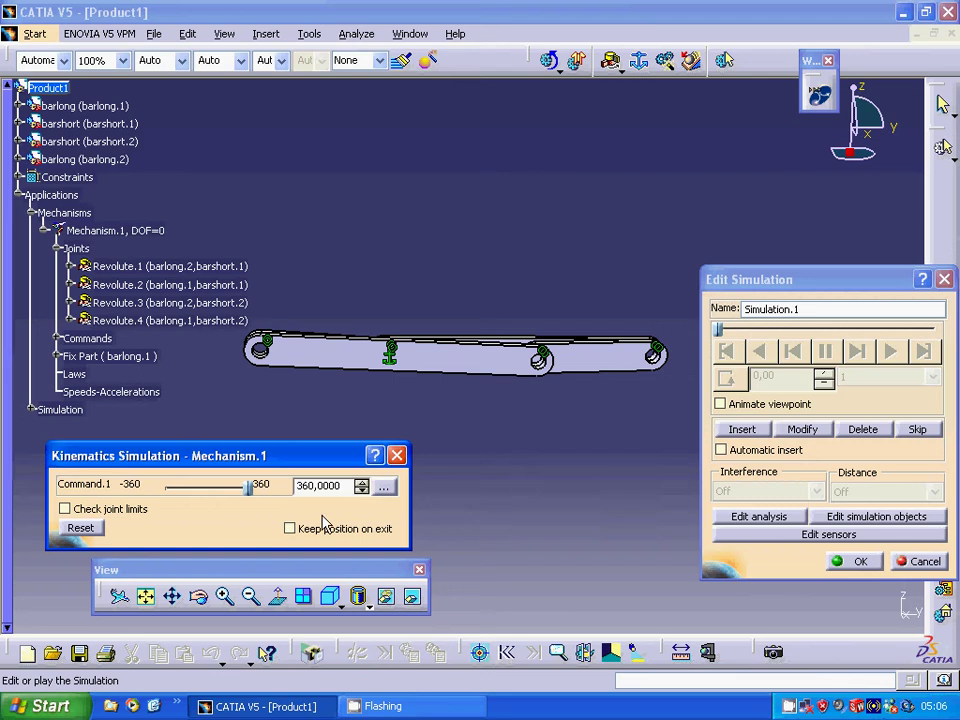
Insert the 360 position into the simulation, play it in a loop with a 0.02 interpolation step, and accept the simulation.
left_click(742, 430)
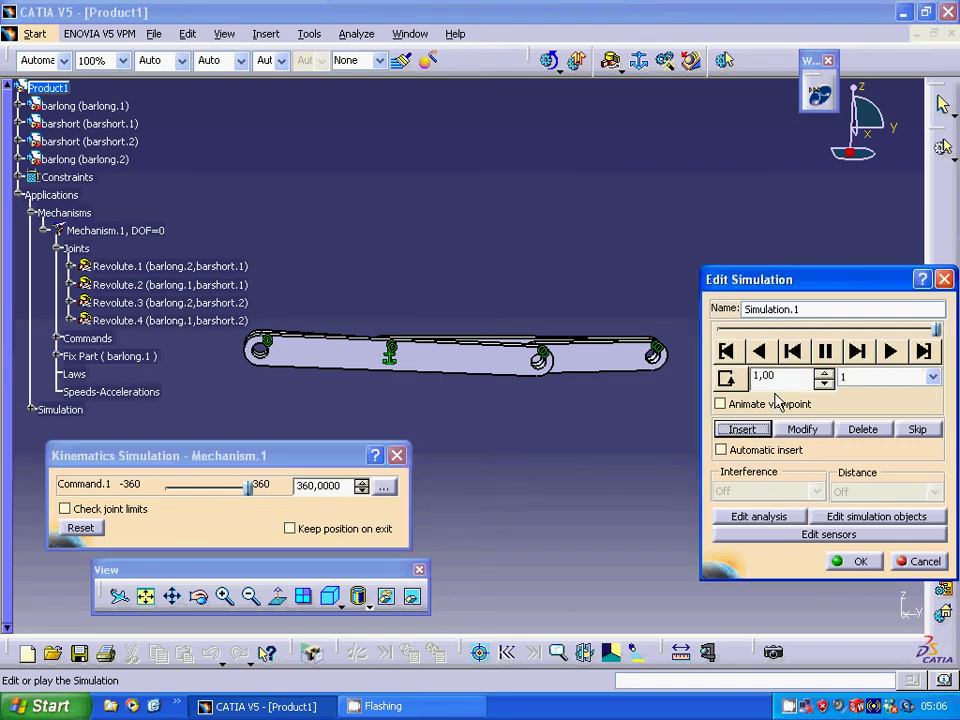
left_click(931, 377)
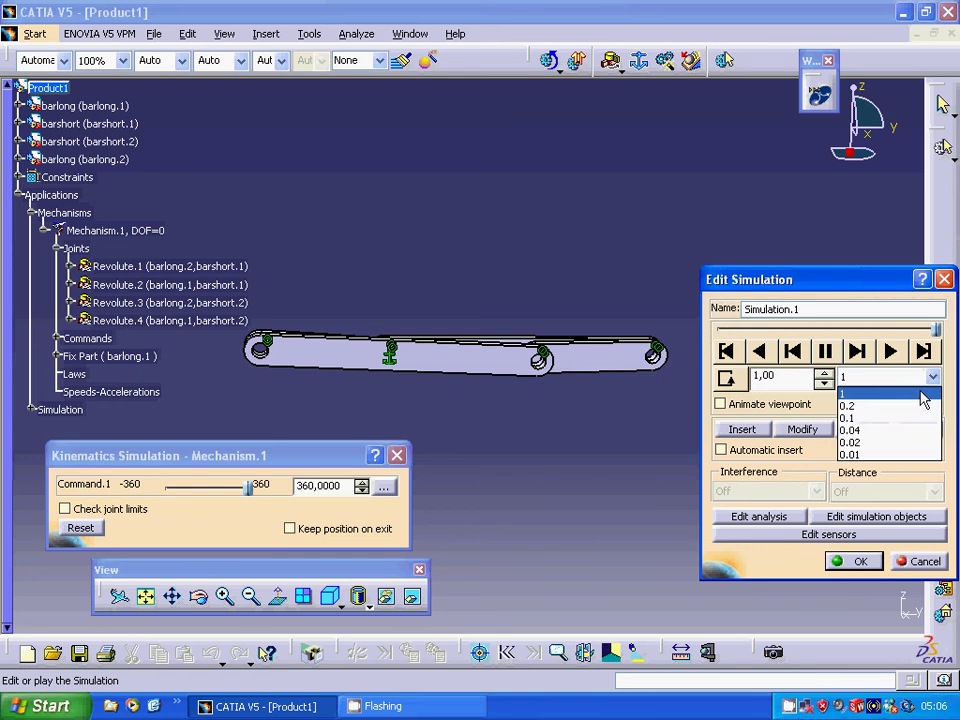
left_click(866, 442)
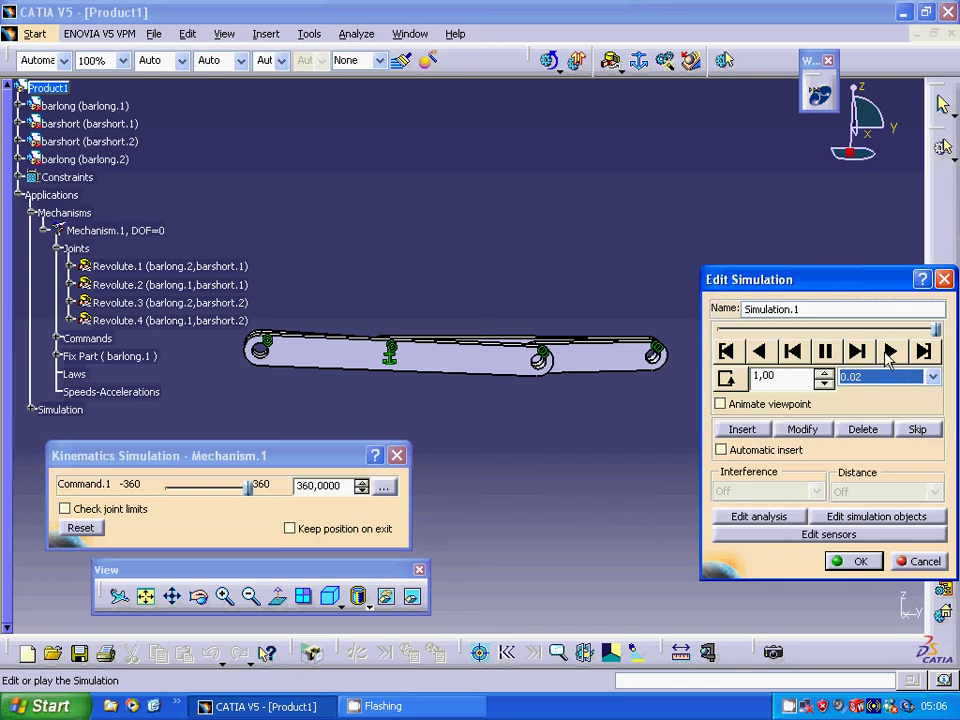
left_click(725, 380)
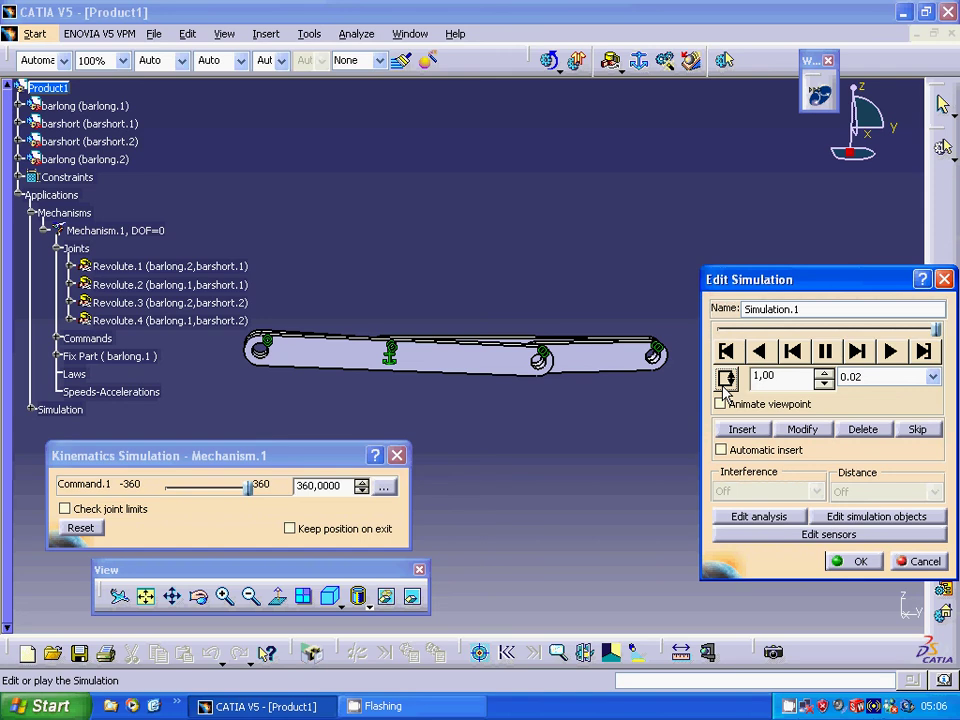
left_click(890, 352)
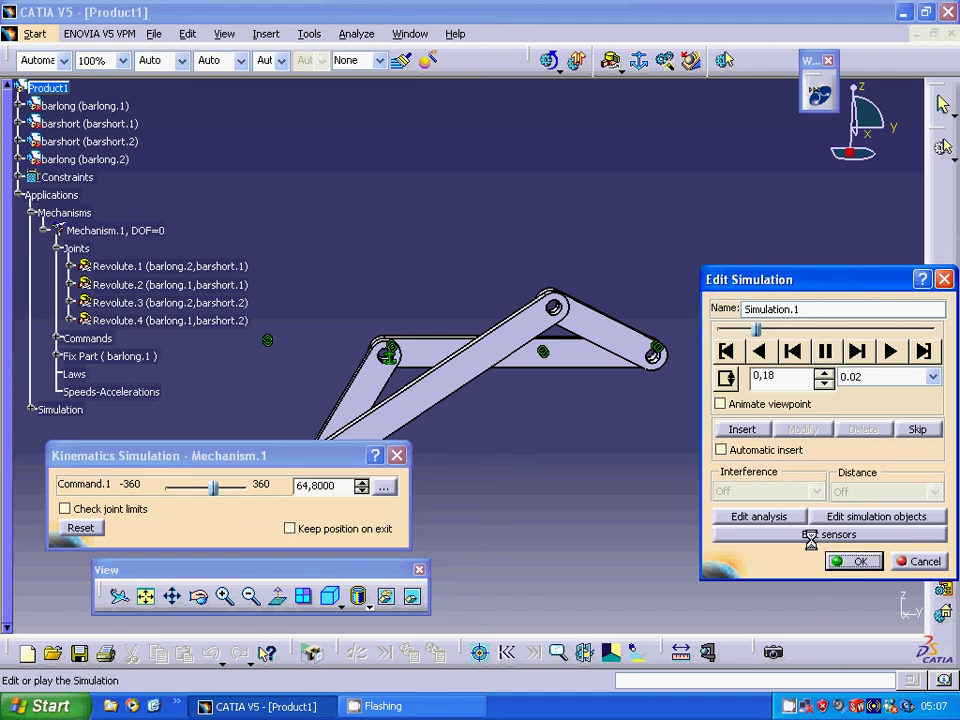
left_click(853, 562)
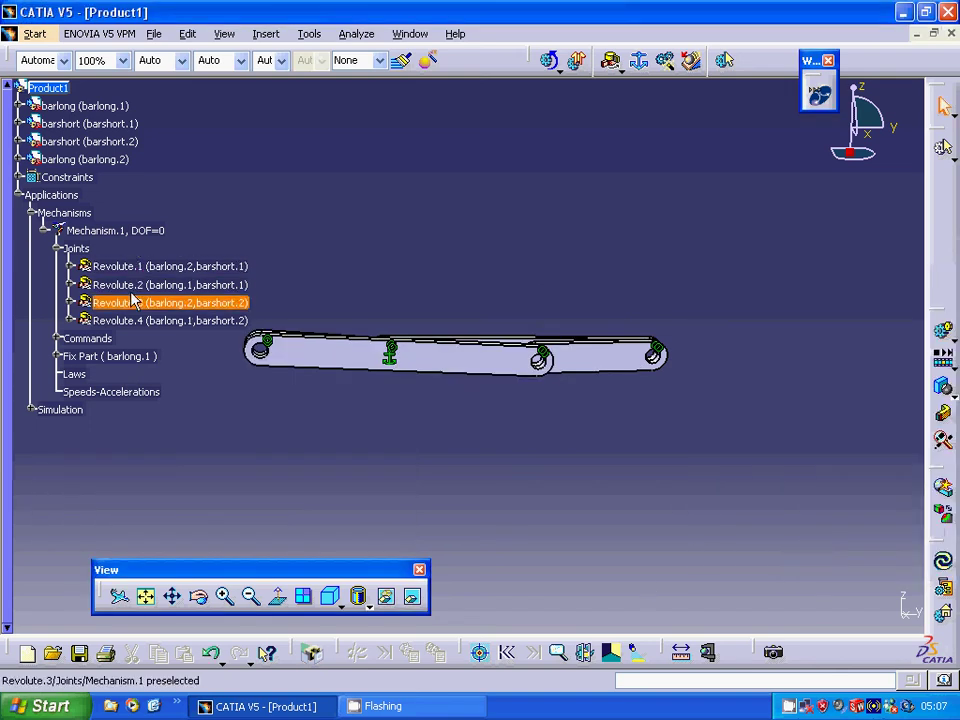
Set the lower limit of the angle-driven Revolute.2 joint to 0 degrees.
right_click(134, 289)
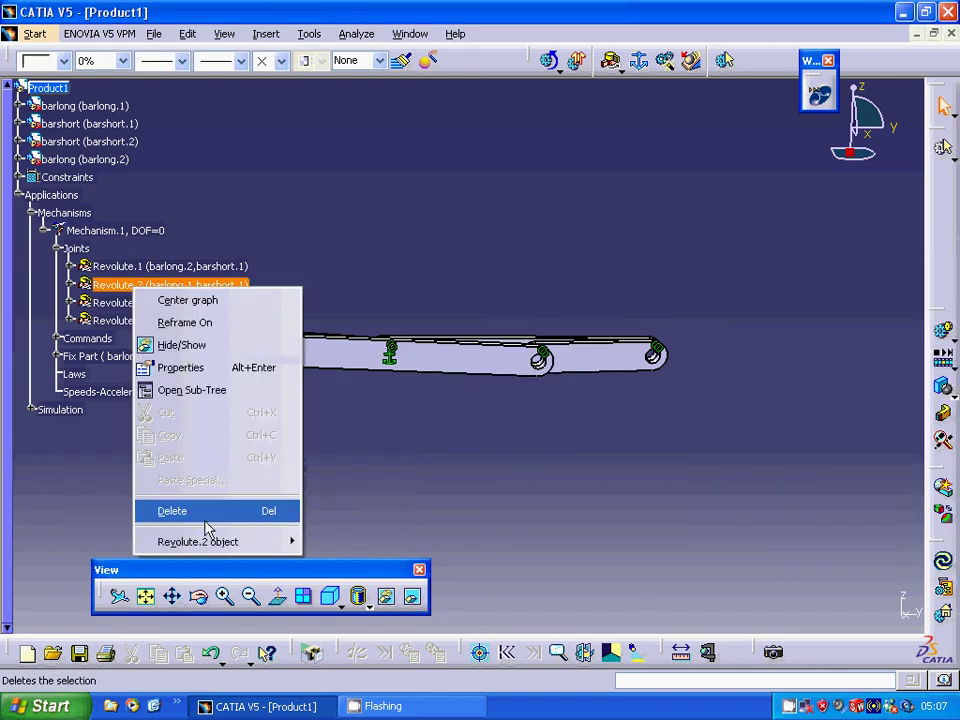
mouse_move(292, 543)
left_click(334, 543)
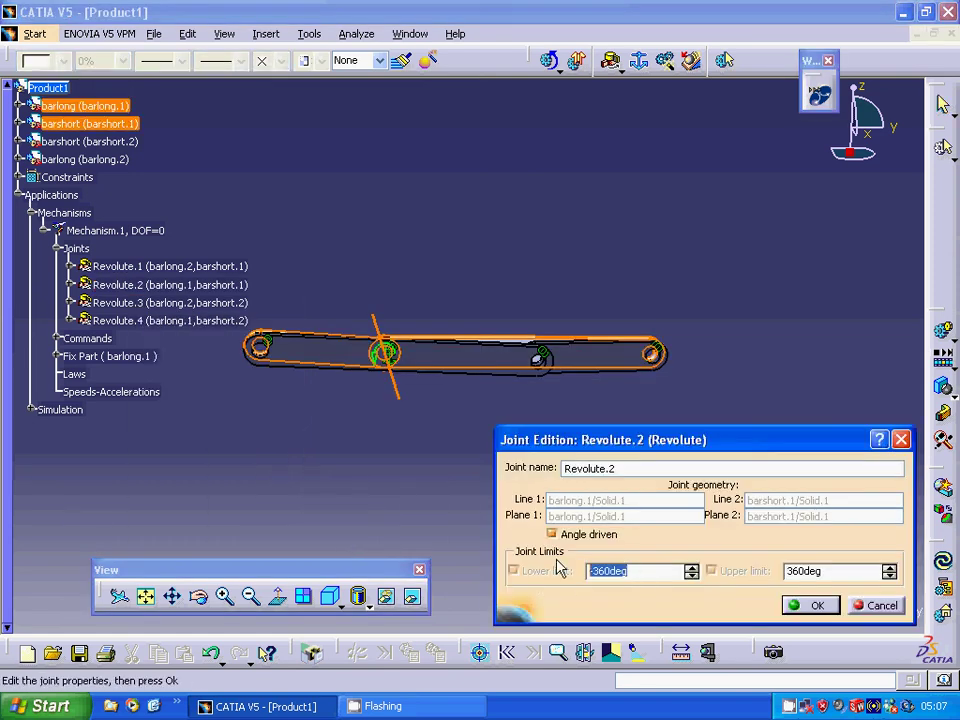
type("0")
left_click(813, 608)
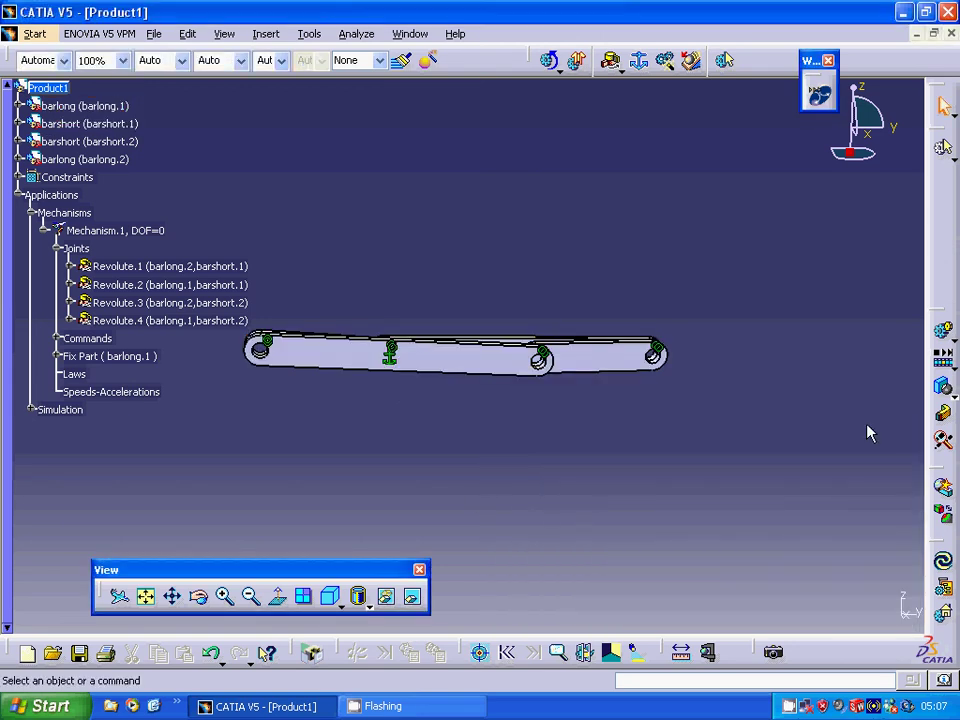
Create a second simulation of Mechanism.1 and run its angle command from 0 up to 360.
left_click(944, 338)
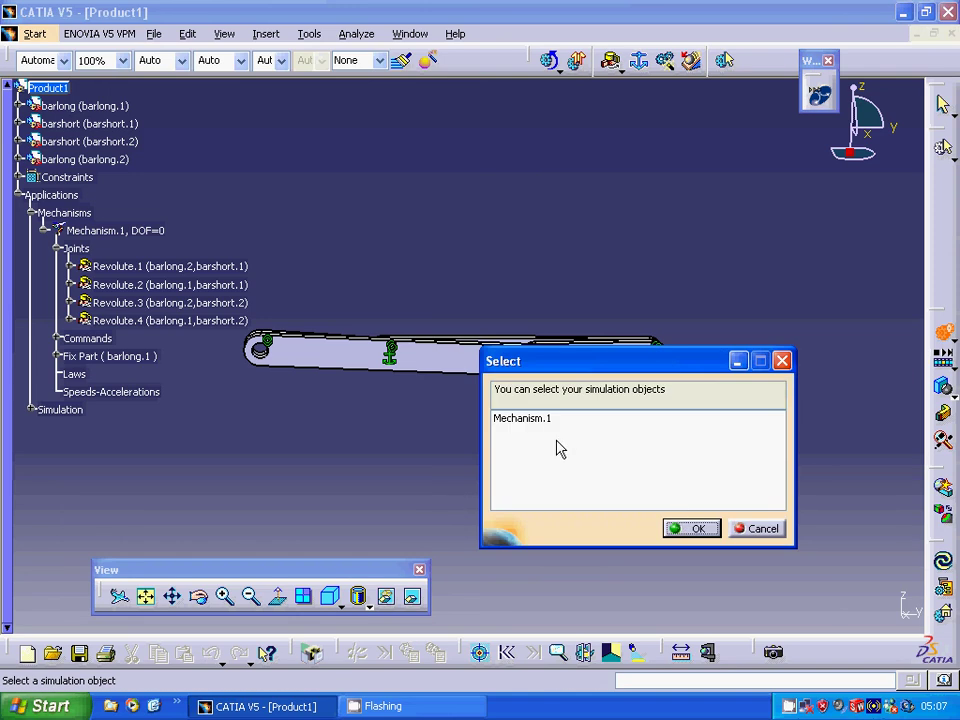
left_click(531, 420)
left_click(697, 529)
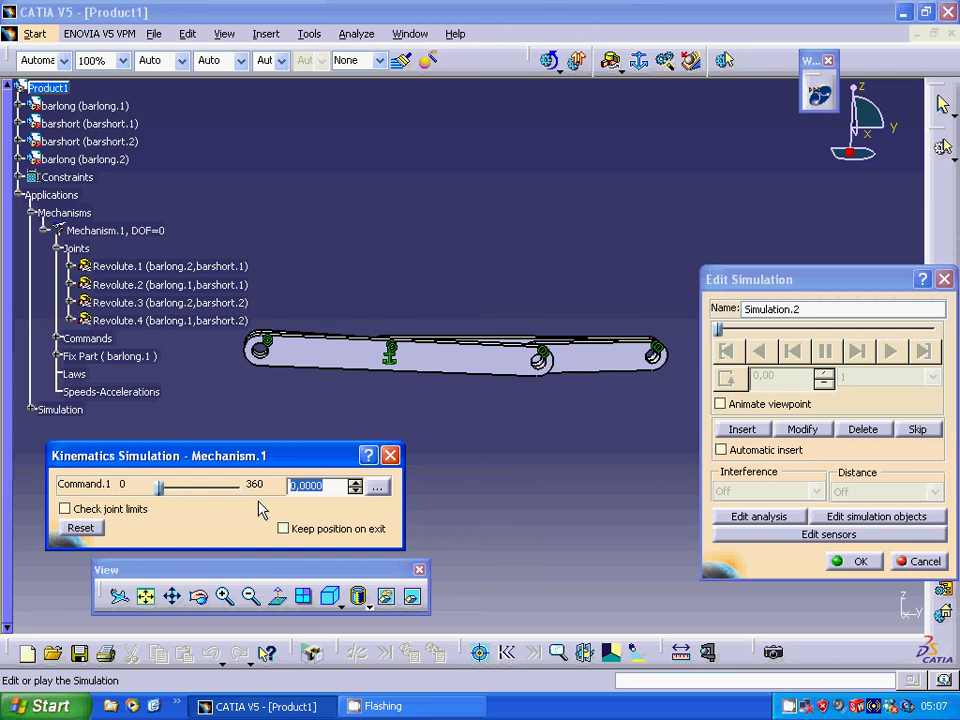
left_click(356, 486)
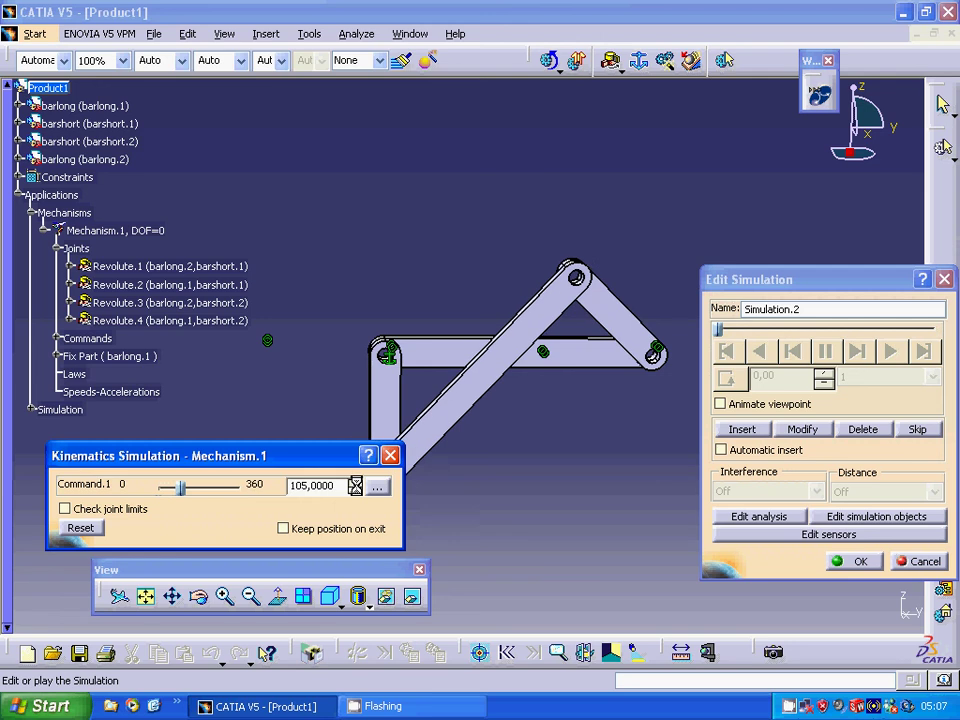
left_click(356, 486)
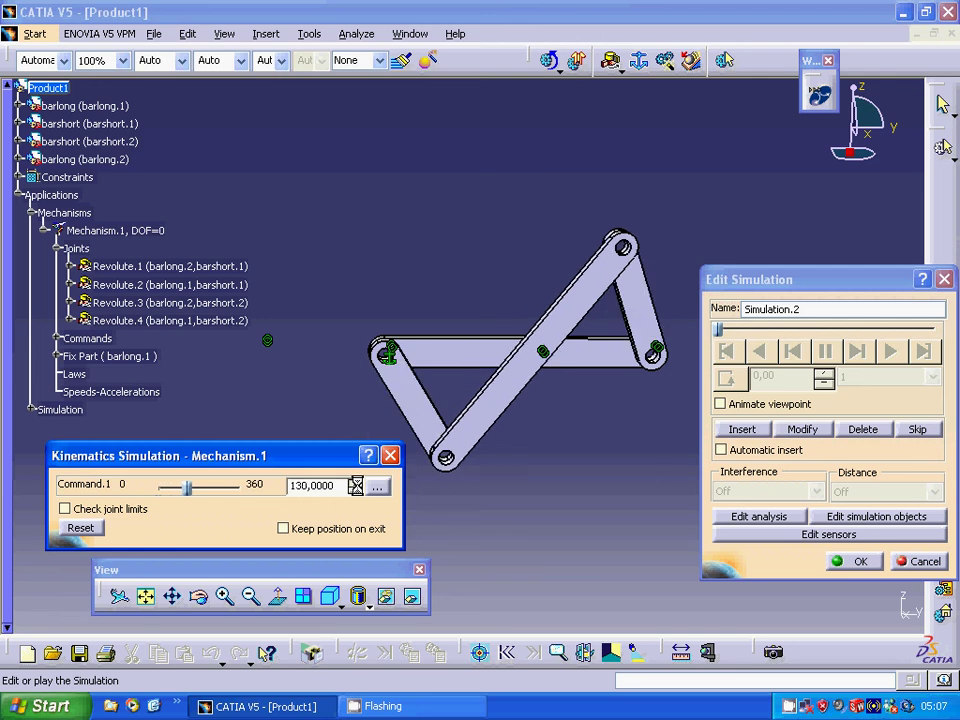
left_click(356, 486)
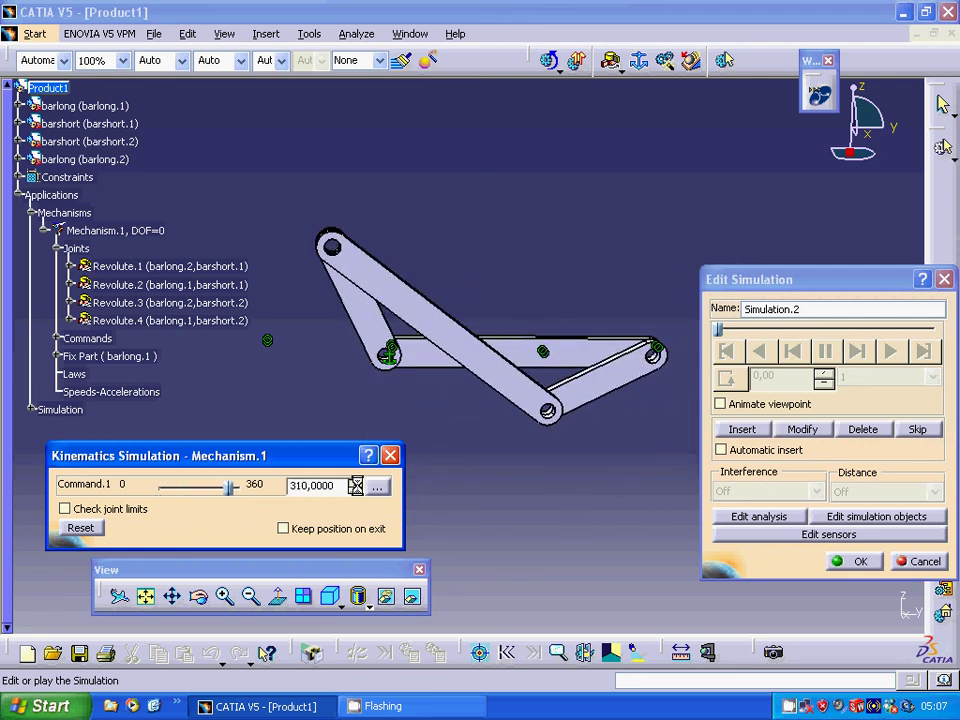
left_click(356, 486)
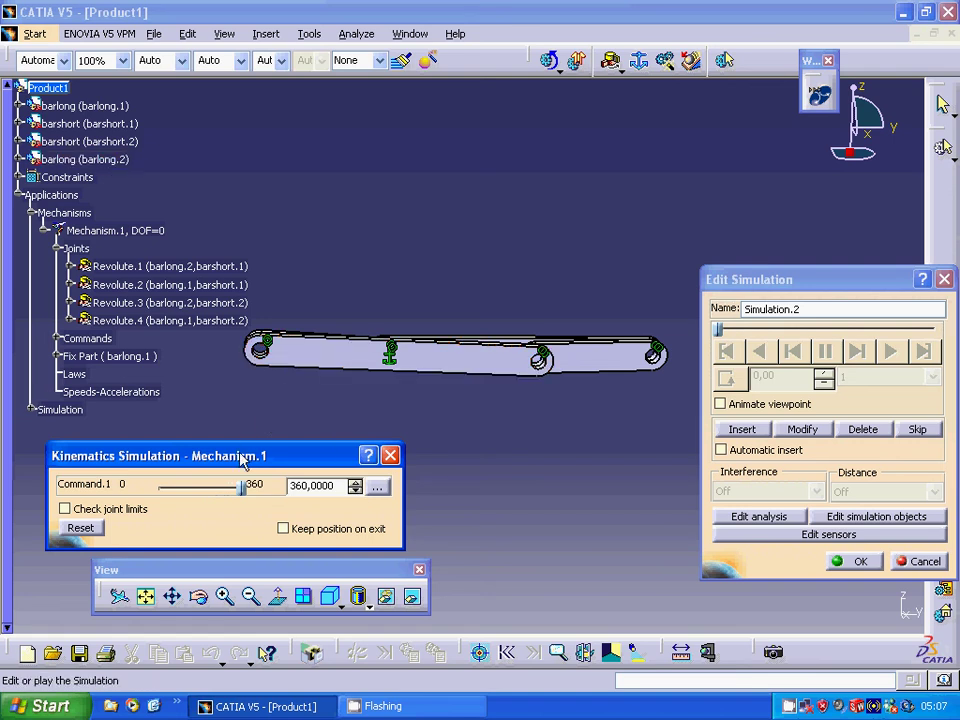
Insert the 360 position into the second simulation and play it in a loop with a 0.04 interpolation step.
left_click(733, 429)
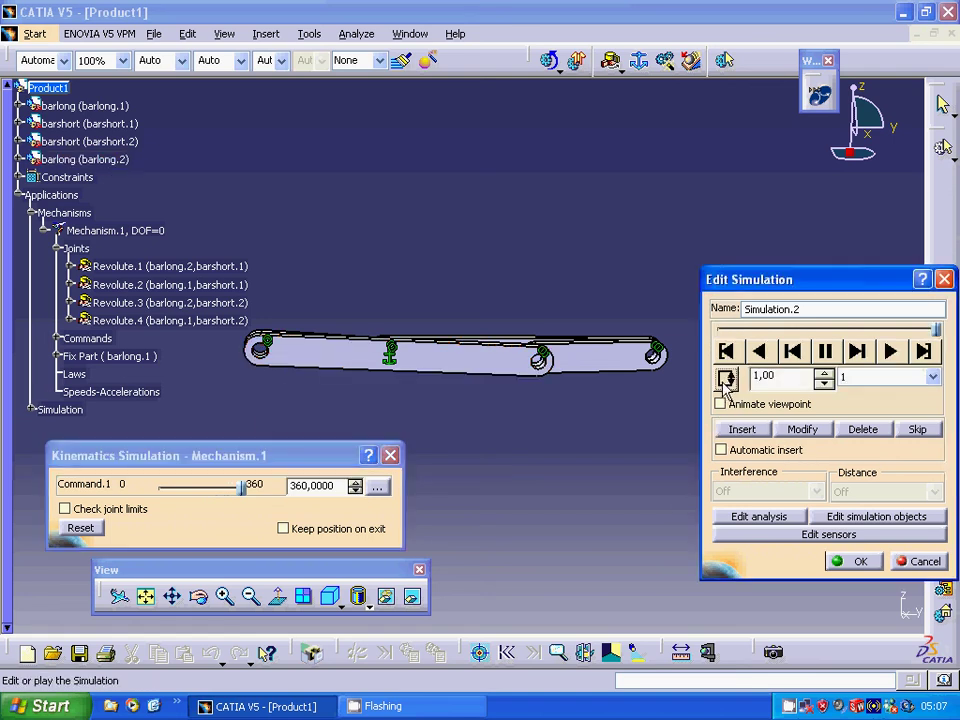
left_click(931, 377)
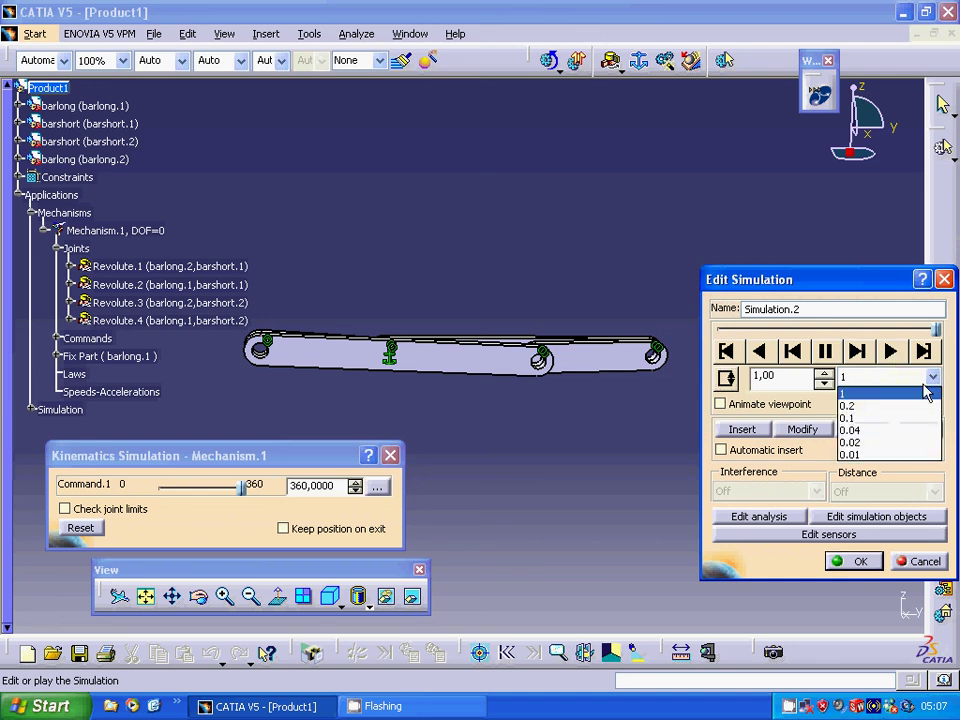
left_click(868, 431)
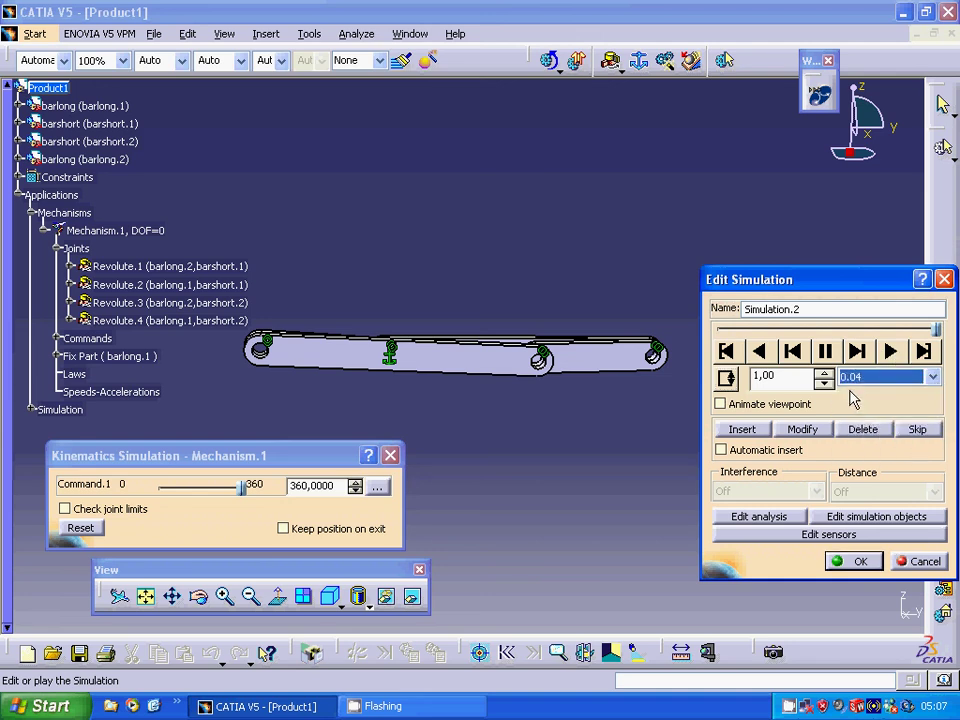
left_click(890, 352)
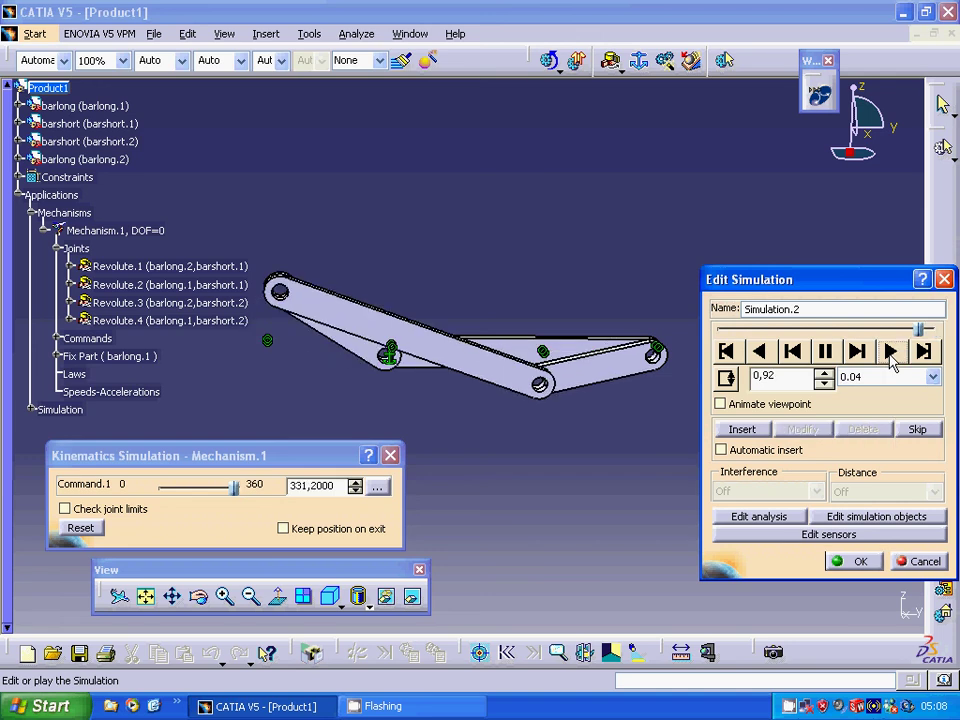